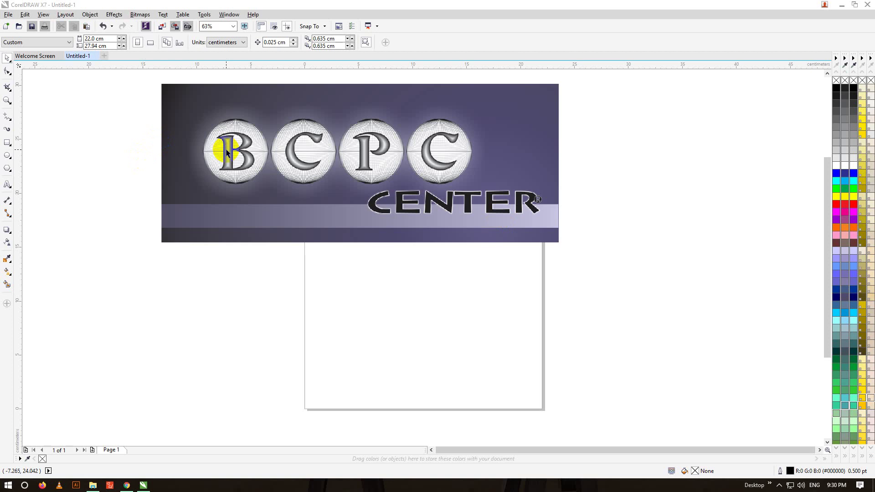
# Examine the reference banner's beveled letters, wireframe spheres and overall layout up close
pyautogui.scroll(4, 227, 152)
pyautogui.scroll(2, 217, 100)
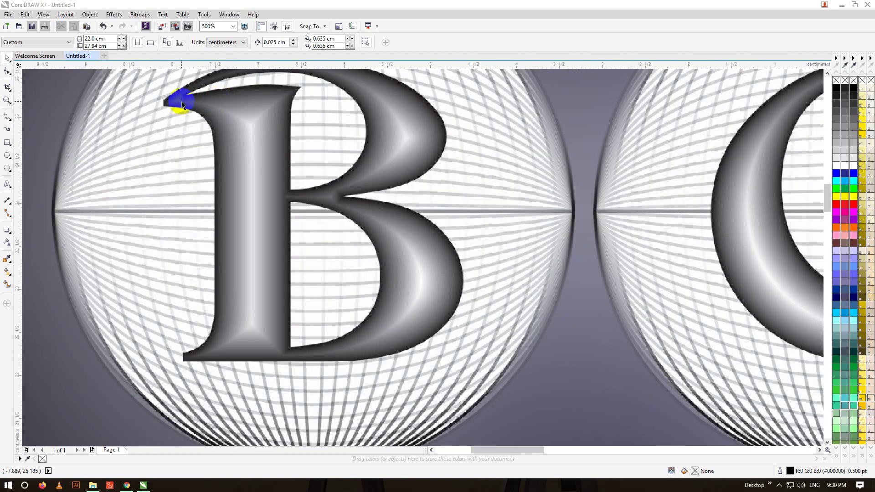
pyautogui.scroll(-2, 182, 105)
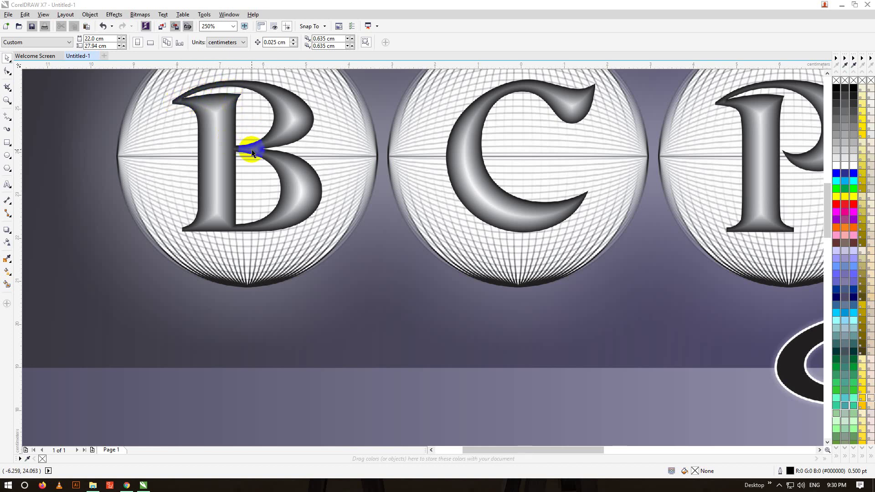
pyautogui.scroll(-5, 251, 153)
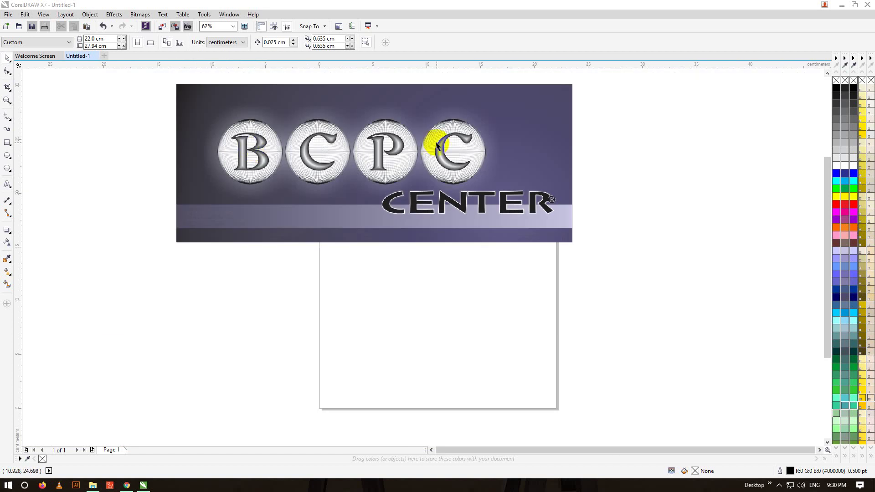
pyautogui.scroll(3, 374, 150)
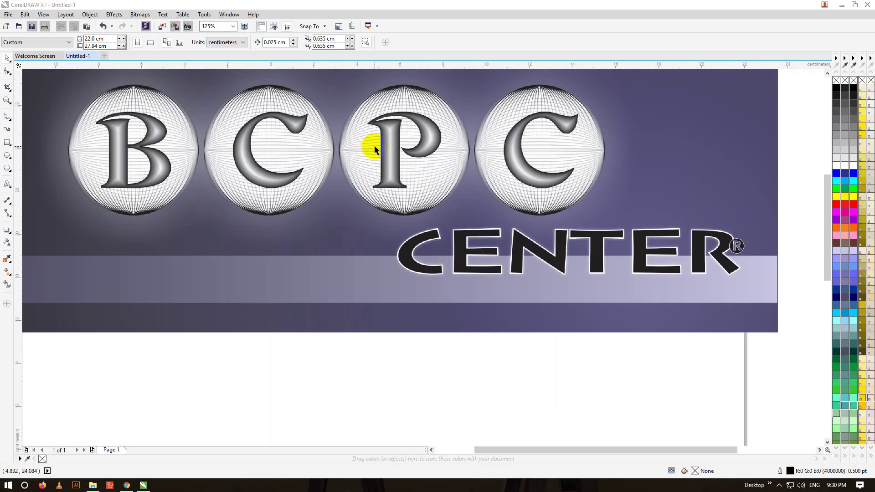
pyautogui.scroll(-2, 374, 151)
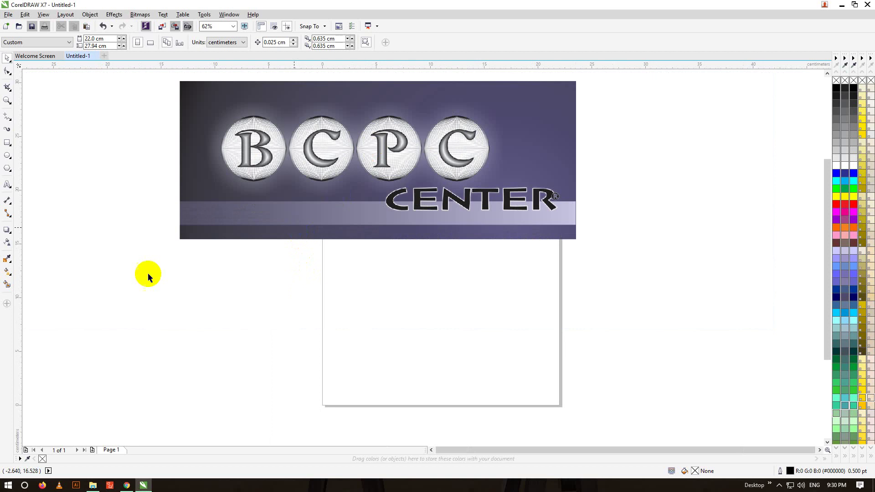
# Draw a wide rectangle about 38.7 × 11.4 cm in the empty area below the reference banner
pyautogui.click(10, 143)
pyautogui.click(28, 142)
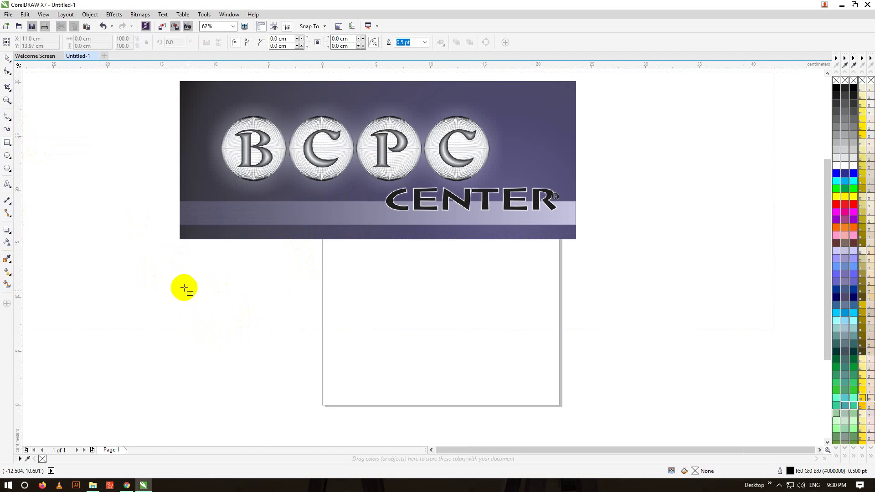
pyautogui.moveTo(182, 284); pyautogui.dragTo(599, 407)
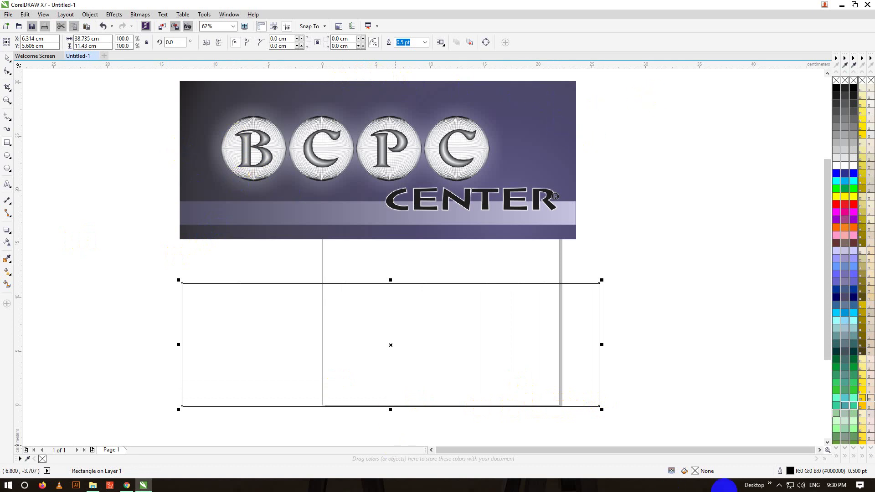
# Give the rectangle a fountain fill with its start color sampled from the reference banner's dark left edge (C10 M10 Y0 K91)
pyautogui.doubleClick(695, 471)
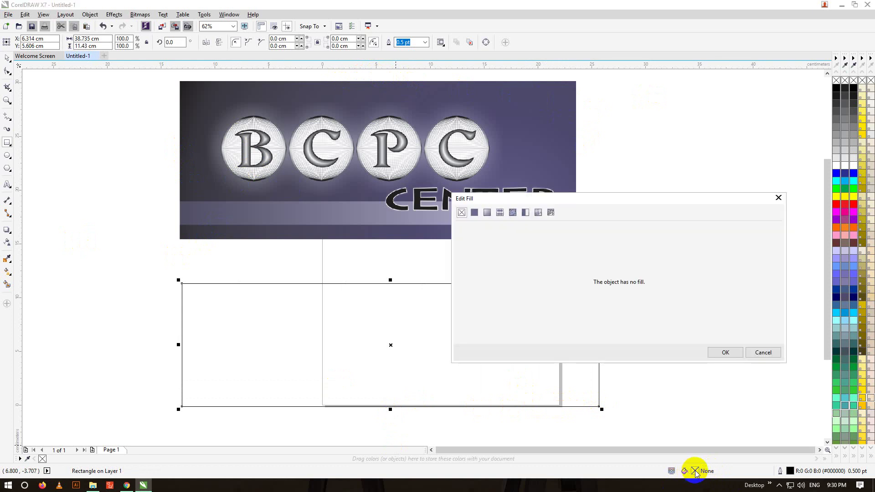
pyautogui.click(487, 212)
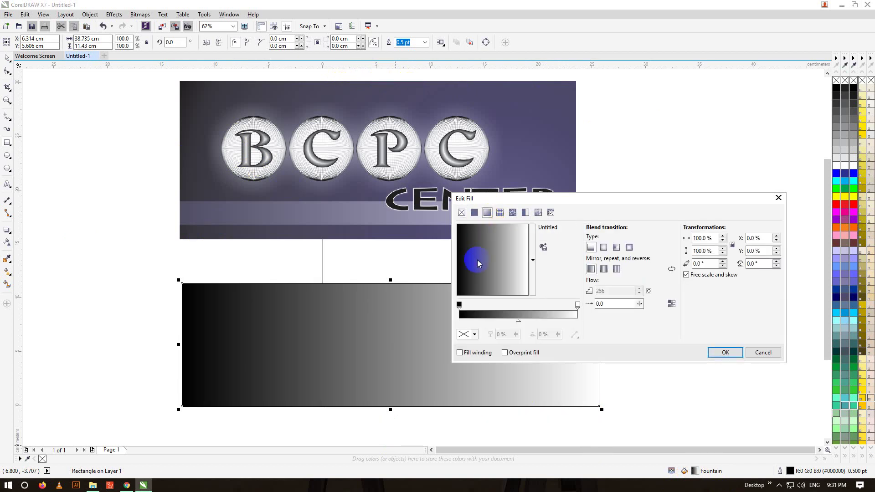
pyautogui.click(459, 305)
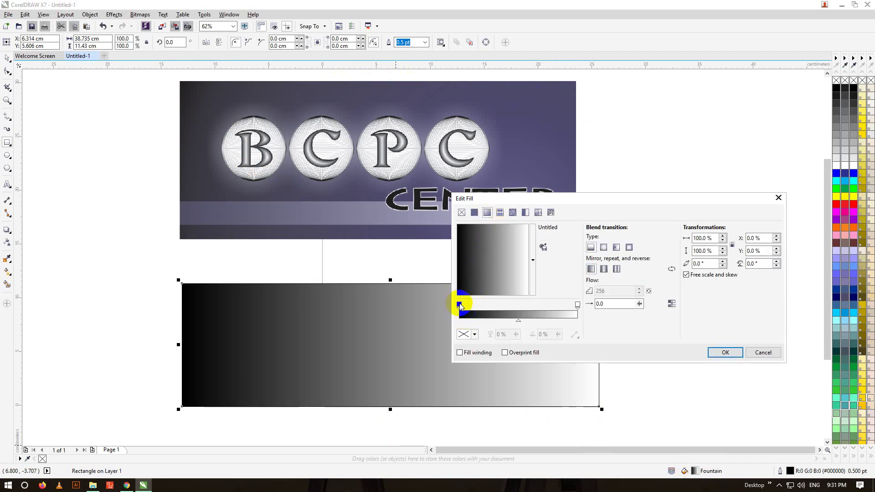
pyautogui.click(463, 334)
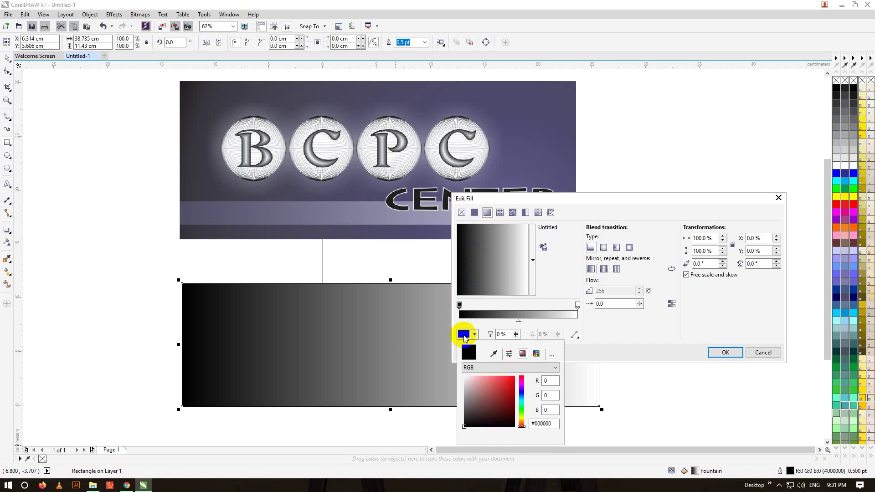
pyautogui.click(496, 356)
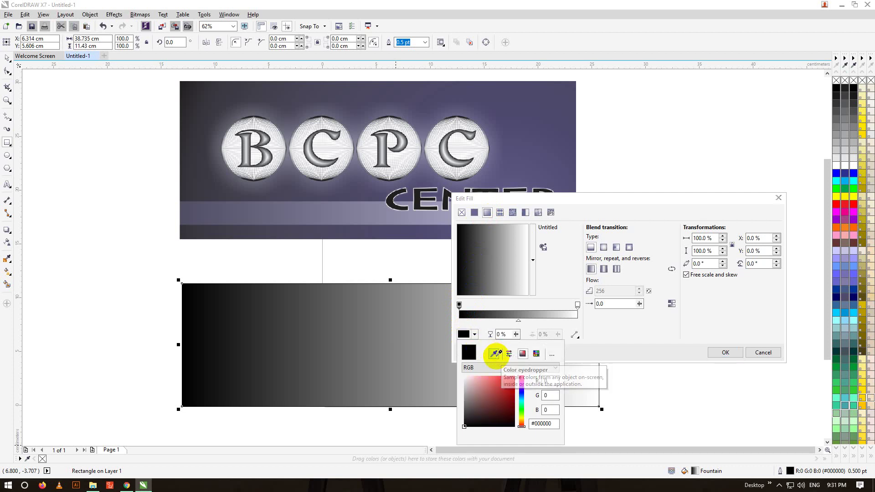
pyautogui.click(187, 160)
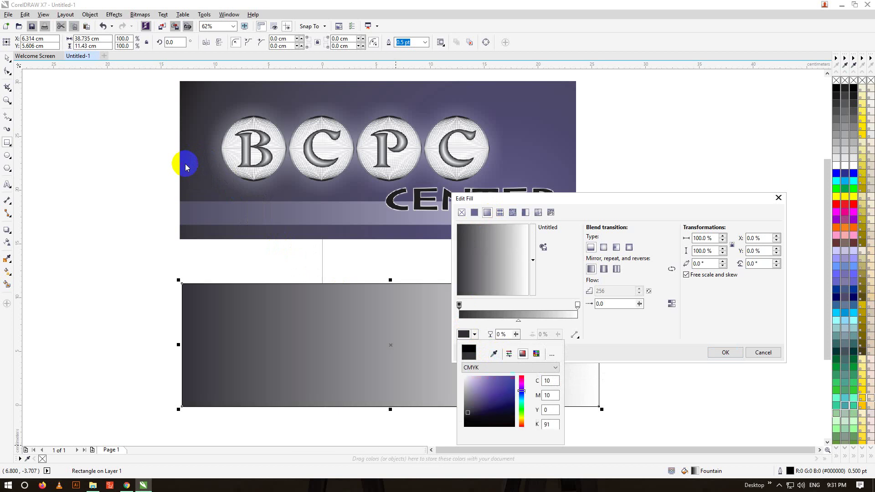
# Set the gradient's end color to the purple sampled from the reference banner's right edge (C48 M48 Y0 K52) and apply the fill
pyautogui.click(589, 318)
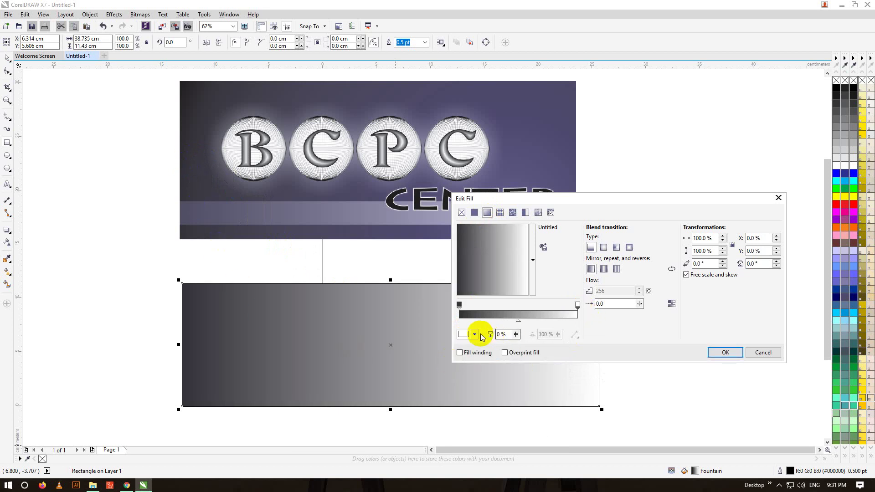
pyautogui.click(462, 334)
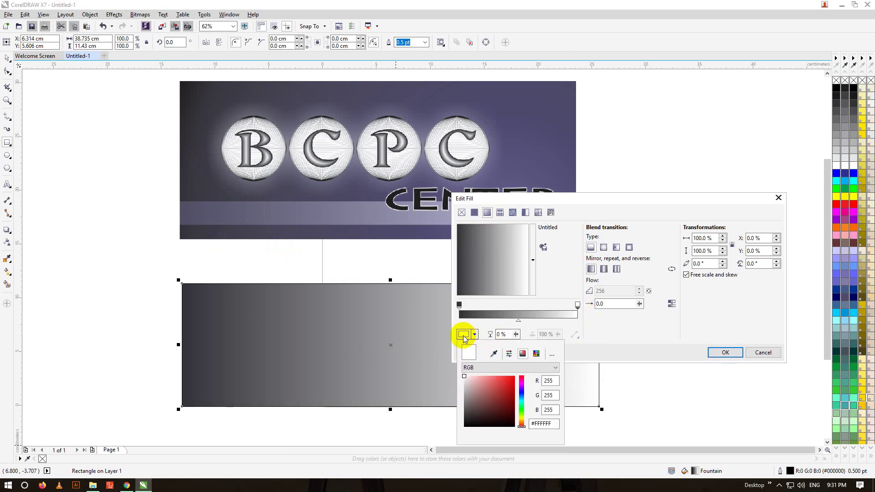
pyautogui.click(494, 355)
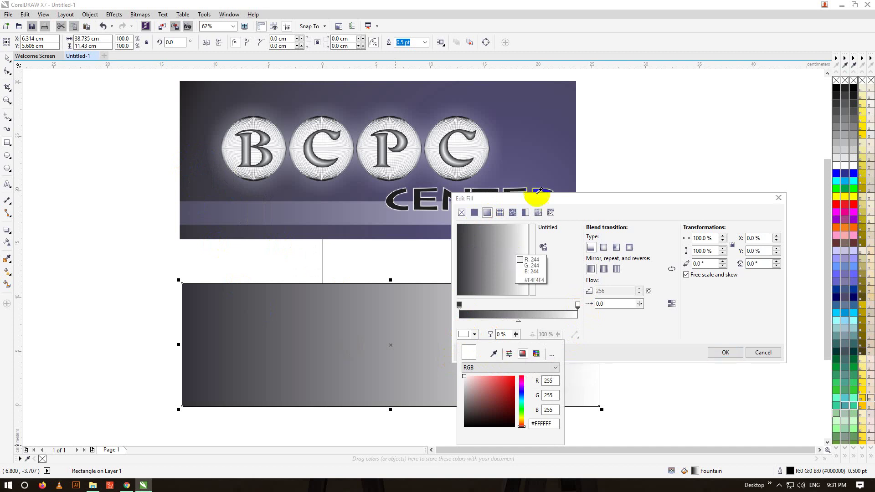
pyautogui.click(572, 157)
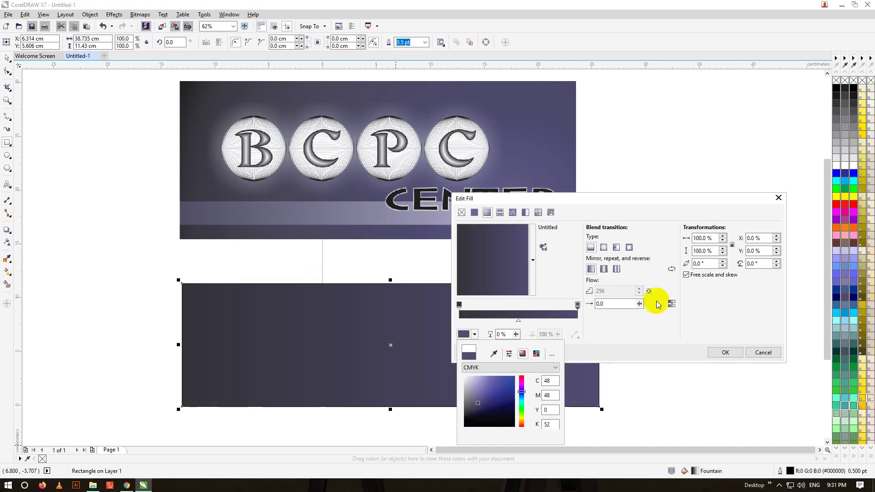
pyautogui.click(656, 329)
pyautogui.click(721, 354)
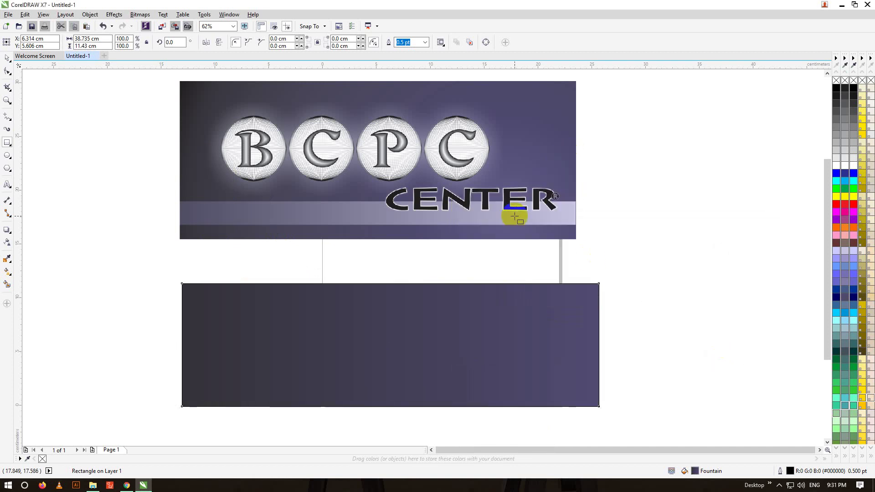
# Move the gradient rectangle up closer to the reference banner and resize it to about 37.2 × 14.4 cm
pyautogui.click(7, 56)
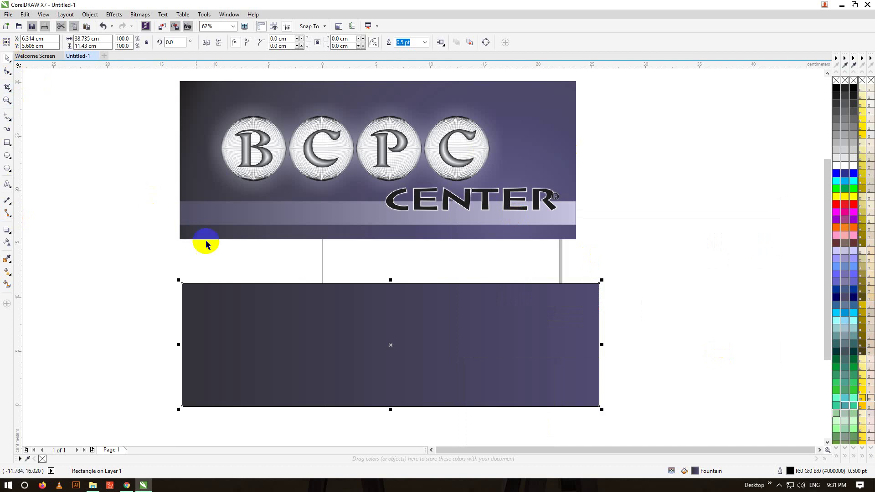
pyautogui.moveTo(223, 302); pyautogui.dragTo(226, 274)
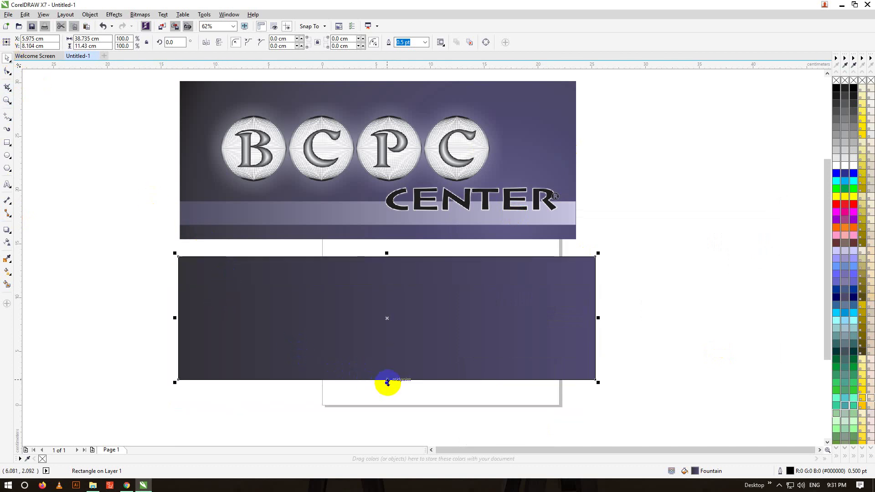
pyautogui.moveTo(387, 383); pyautogui.dragTo(384, 411)
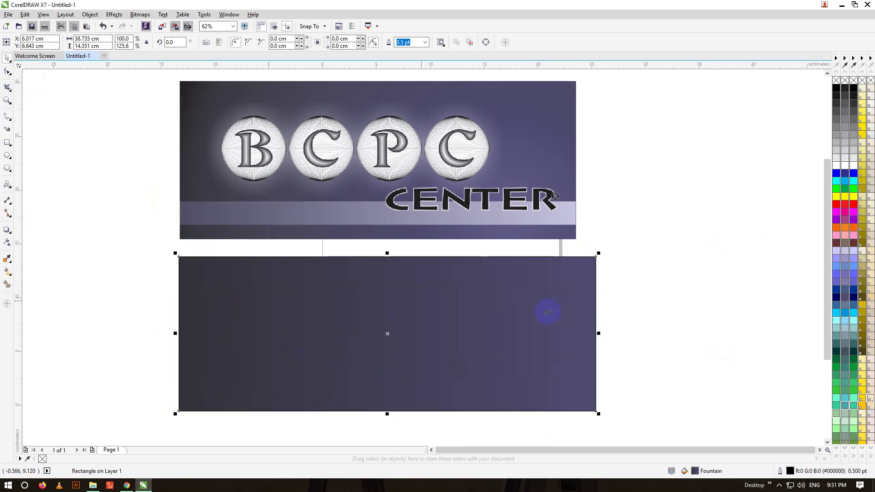
pyautogui.moveTo(599, 333); pyautogui.dragTo(579, 333)
# Lock the gradient background rectangle in place and test that it cannot be moved
pyautogui.rightClick(469, 319)
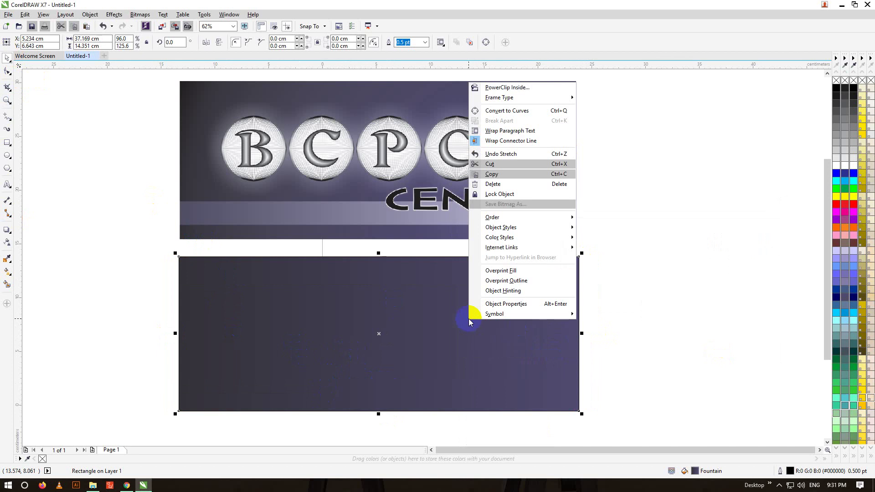
pyautogui.click(499, 194)
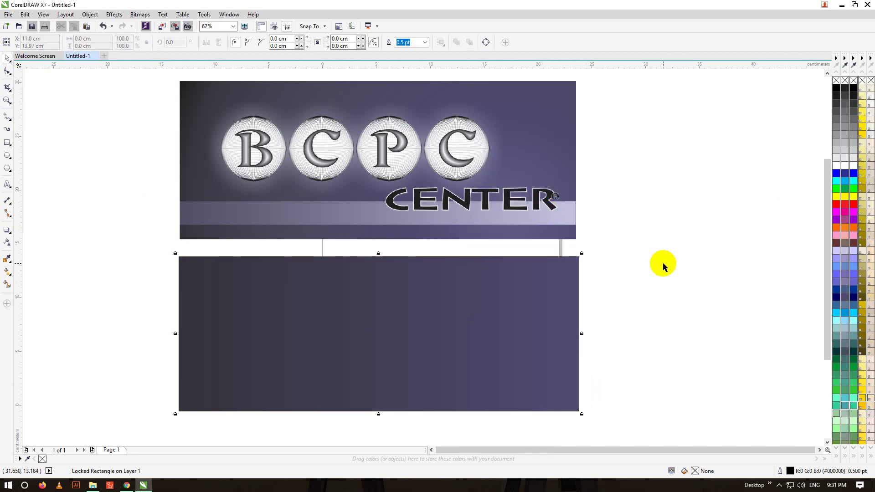
pyautogui.moveTo(478, 303); pyautogui.dragTo(329, 360)
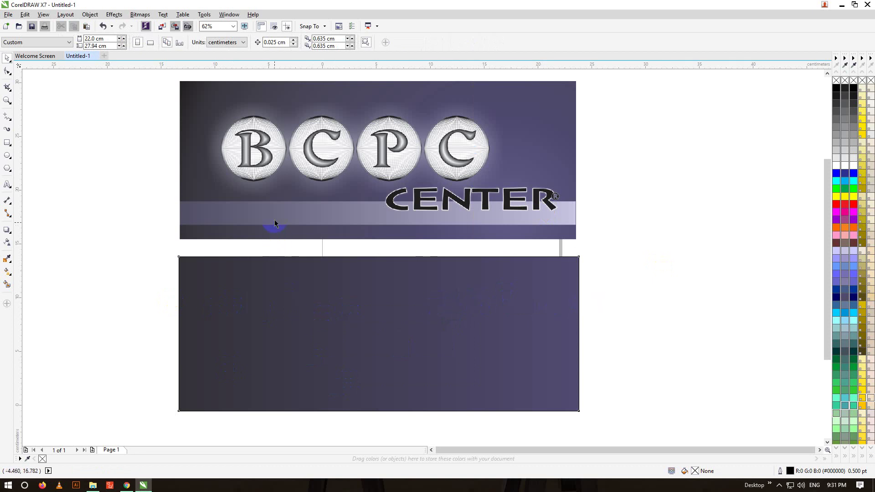
# Draw a strip about 37.2 × 2 cm across the lower part of the background and give it a fountain fill
pyautogui.click(7, 143)
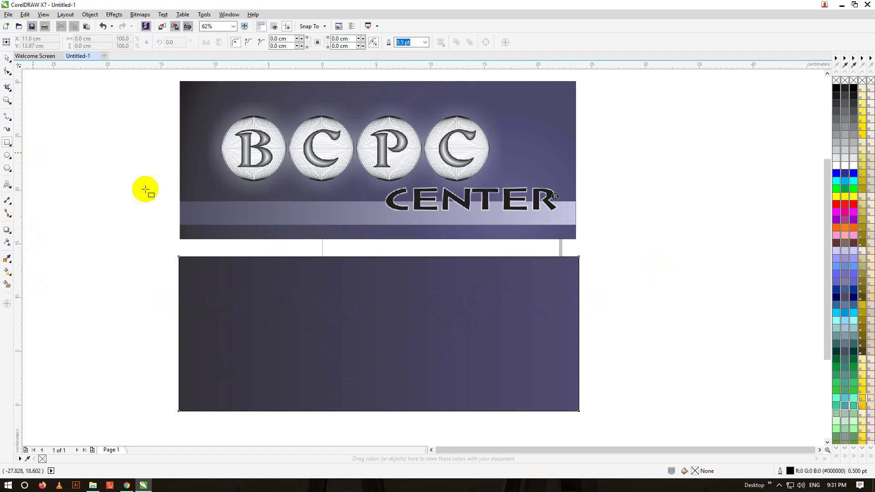
pyautogui.moveTo(178, 364)
pyautogui.mouseDown()
pyautogui.moveTo(239, 386)
pyautogui.moveTo(580, 386)
pyautogui.mouseUp()
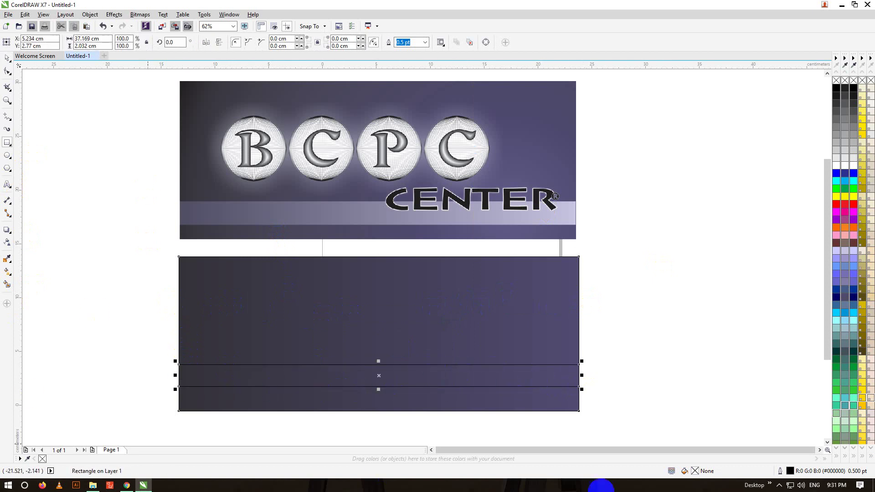
pyautogui.doubleClick(695, 472)
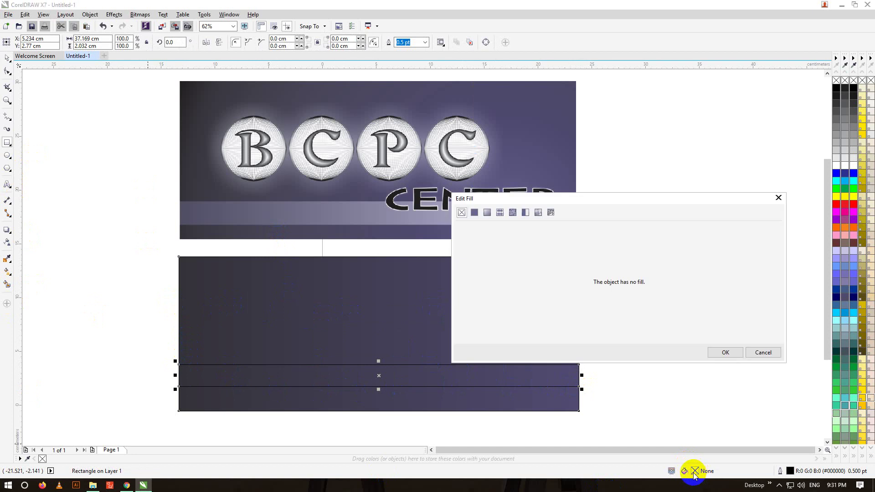
pyautogui.click(489, 212)
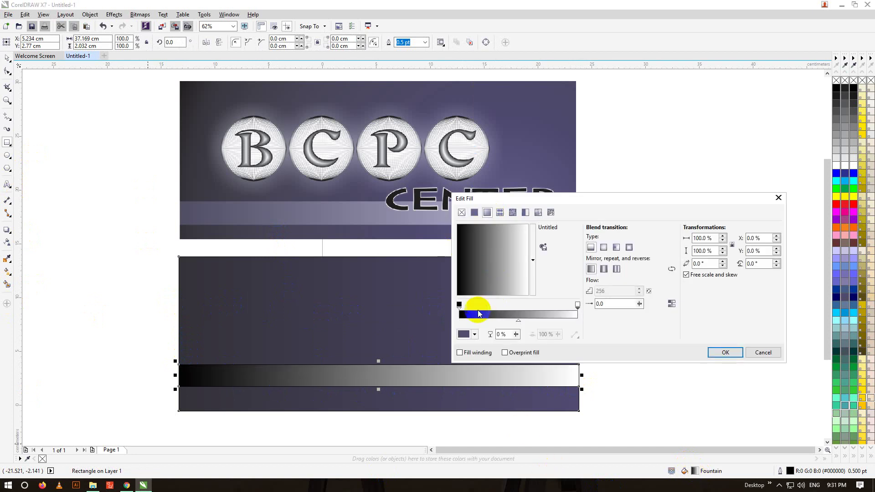
# Set the strip gradient's start color to the grayish purple sampled from the left end of the reference banner's light band
pyautogui.click(460, 304)
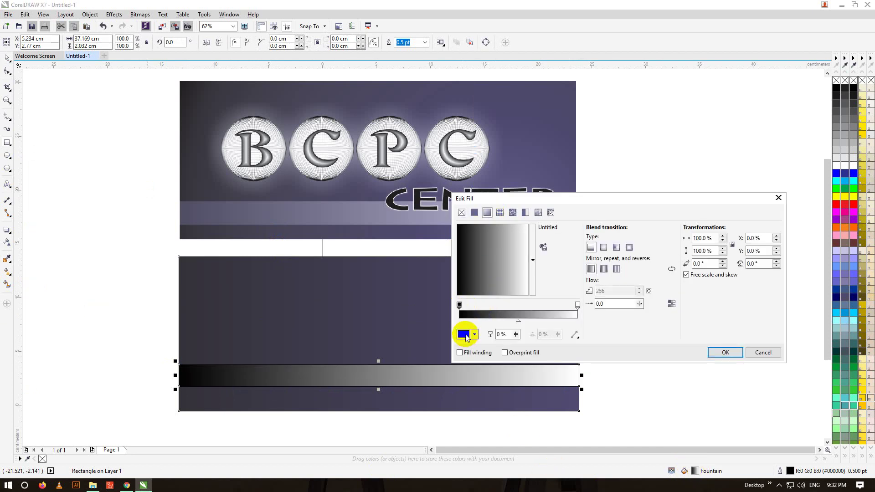
pyautogui.click(474, 334)
pyautogui.click(494, 354)
pyautogui.click(283, 236)
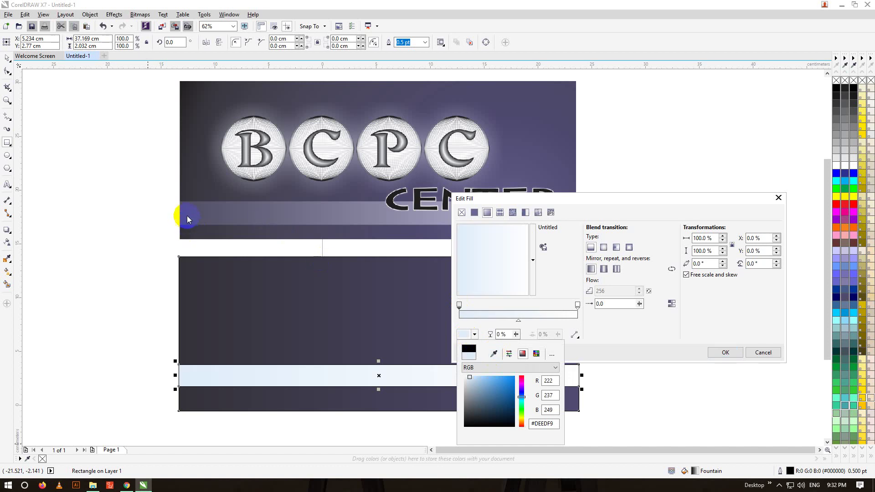
pyautogui.click(494, 354)
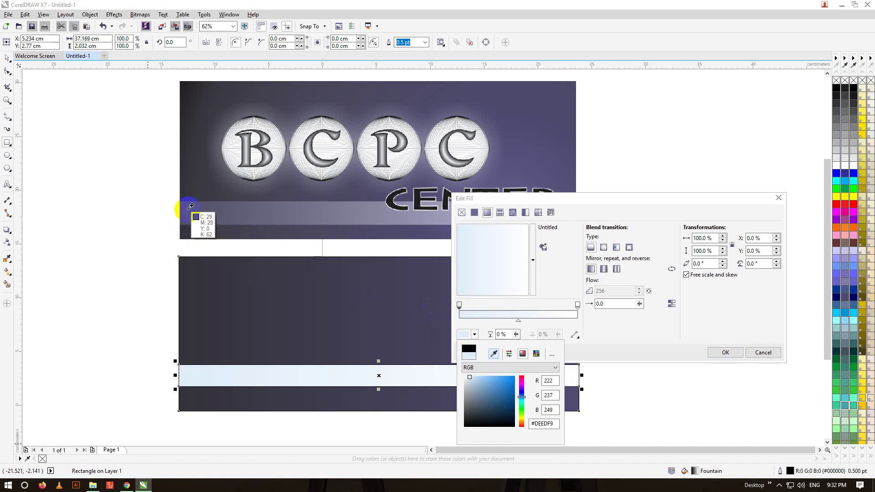
pyautogui.click(283, 258)
pyautogui.click(634, 332)
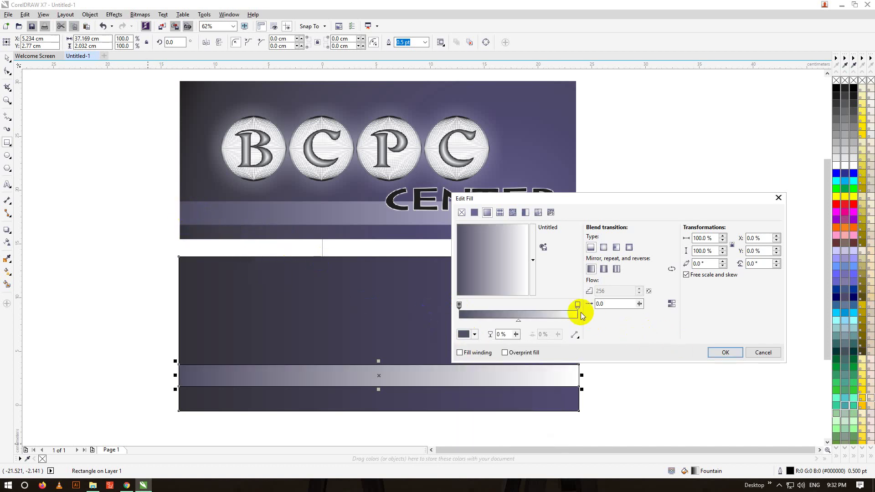
# Set the strip gradient's end color to a lighter purple sampled from the reference band (C22 M22 Y0 K22) and apply the fill
pyautogui.click(466, 335)
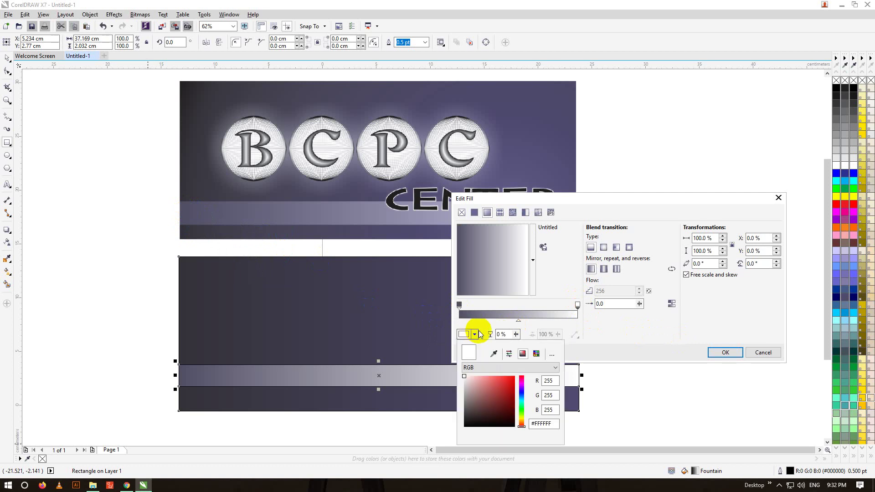
pyautogui.click(494, 354)
pyautogui.click(446, 216)
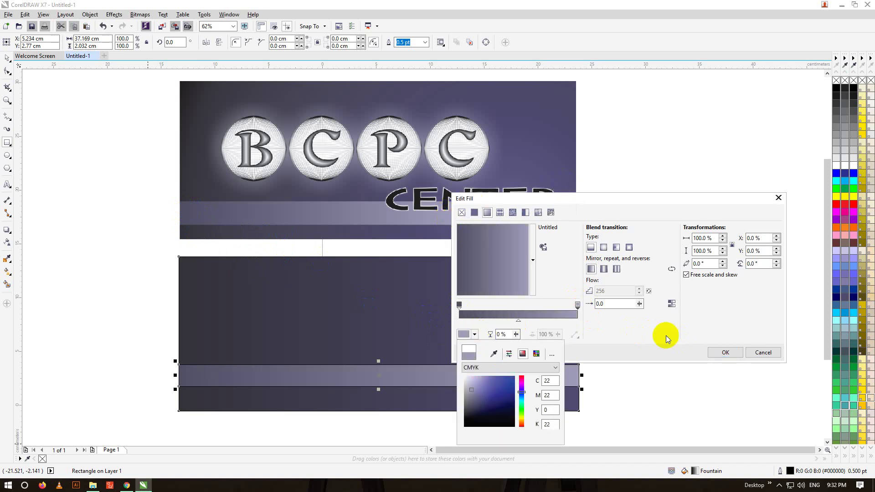
pyautogui.click(725, 351)
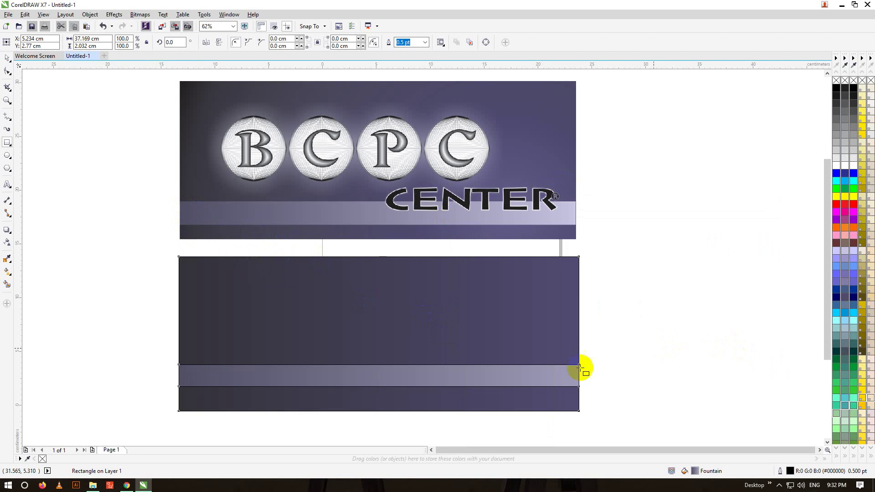
# Remove the outline from the light gradient strip and lock the strip in place
pyautogui.click(7, 58)
pyautogui.click(255, 386)
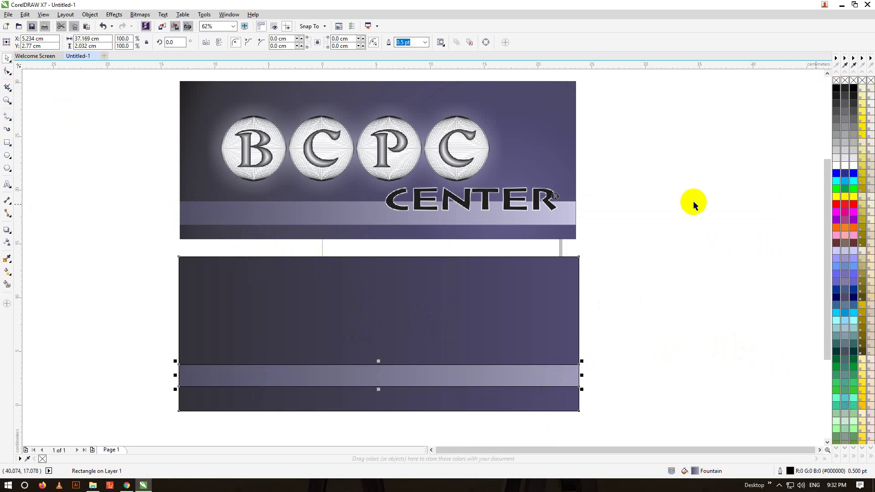
pyautogui.rightClick(846, 81)
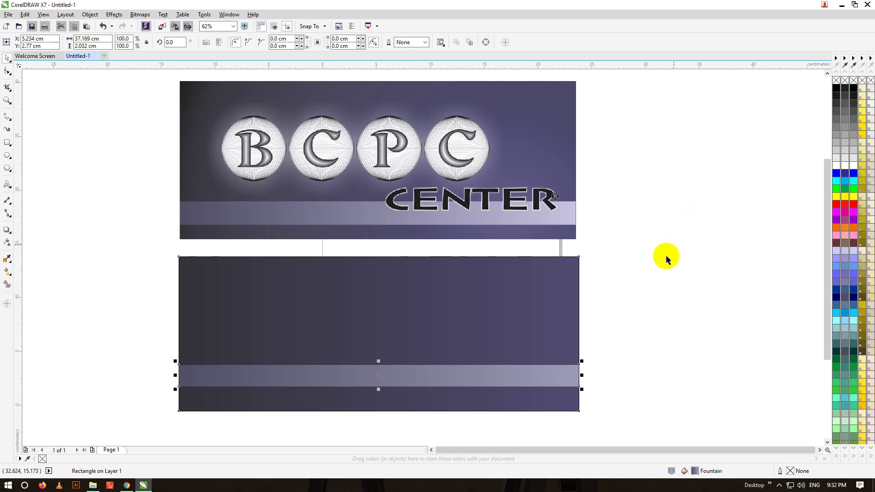
pyautogui.rightClick(566, 376)
pyautogui.click(583, 255)
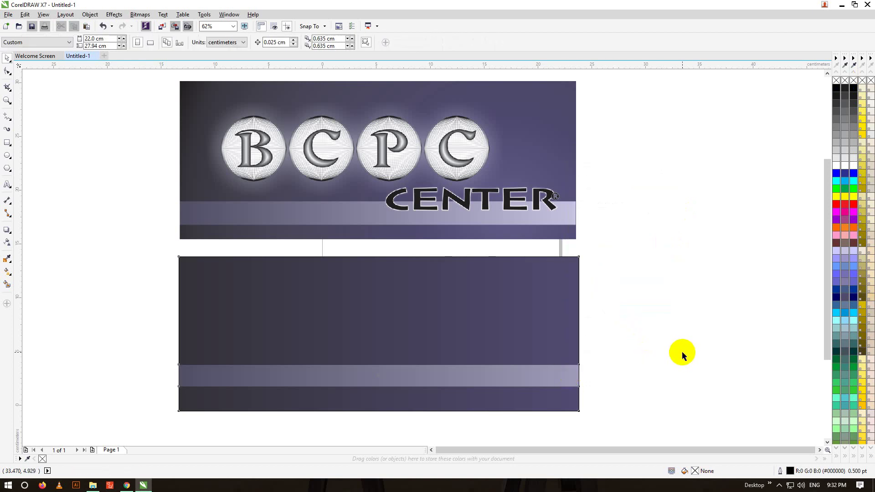
# Examine the background, the circled BCPC letters, the light band and the CENTER lettering in the reference banner
pyautogui.click(263, 319)
pyautogui.click(215, 135)
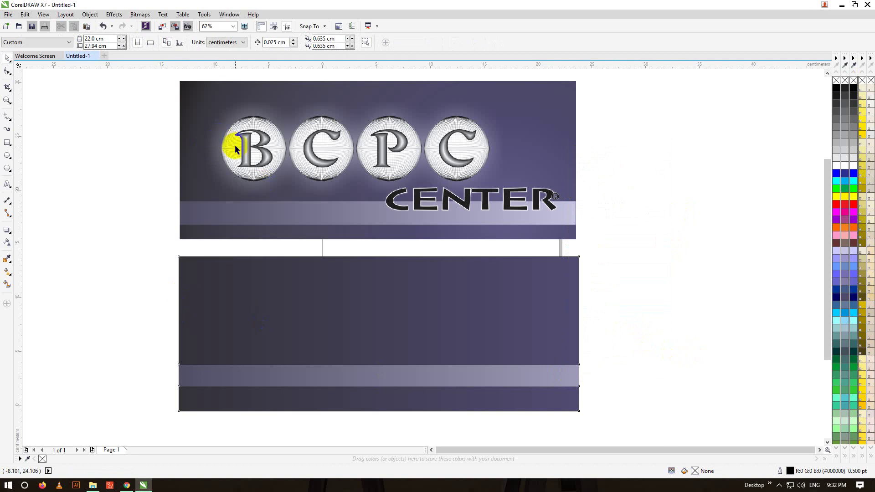
pyautogui.click(274, 222)
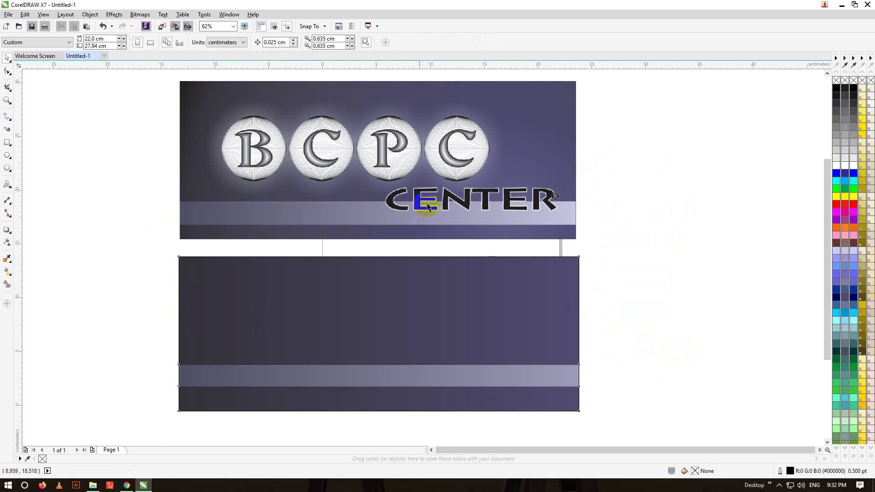
pyautogui.click(485, 201)
pyautogui.click(554, 205)
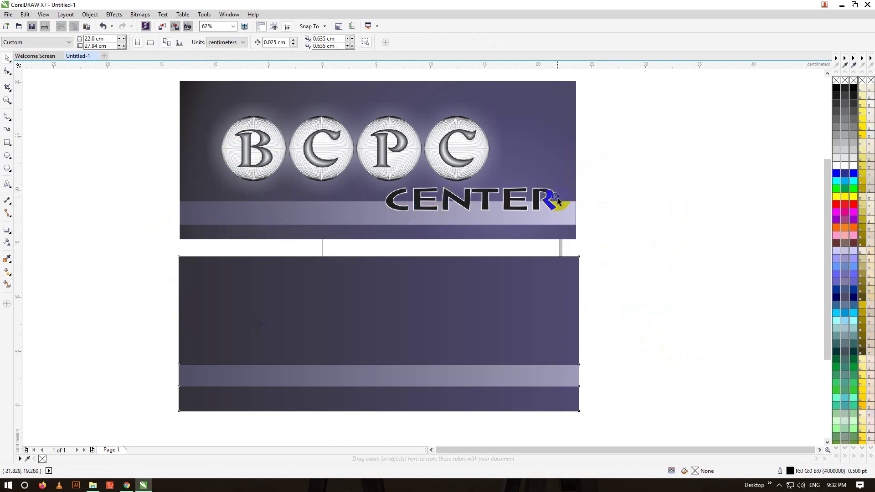
pyautogui.scroll(5, 558, 201)
pyautogui.scroll(-5, 549, 188)
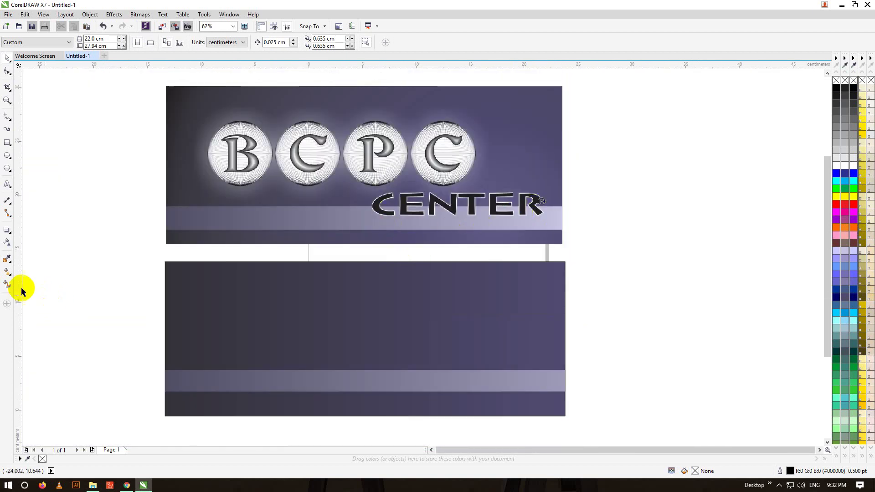
# Add the artistic text CENTER near the middle of the new background and set its font to Bauhaus 93
pyautogui.click(7, 184)
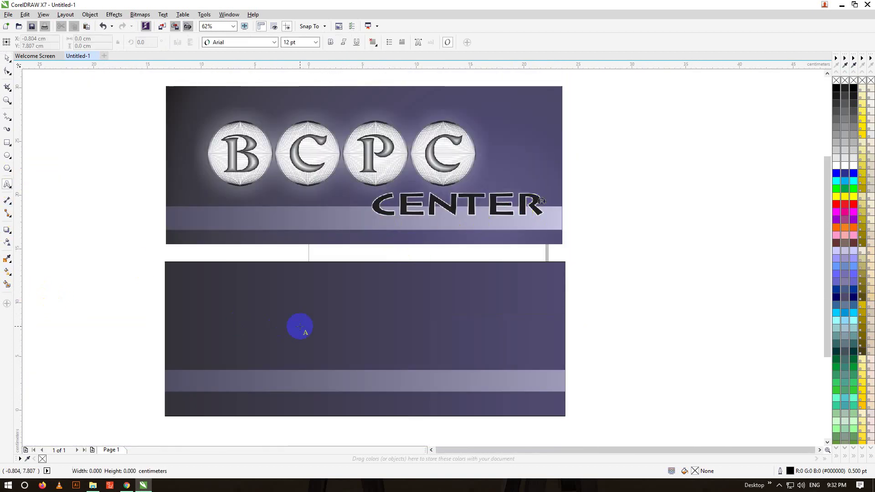
pyautogui.click(300, 327)
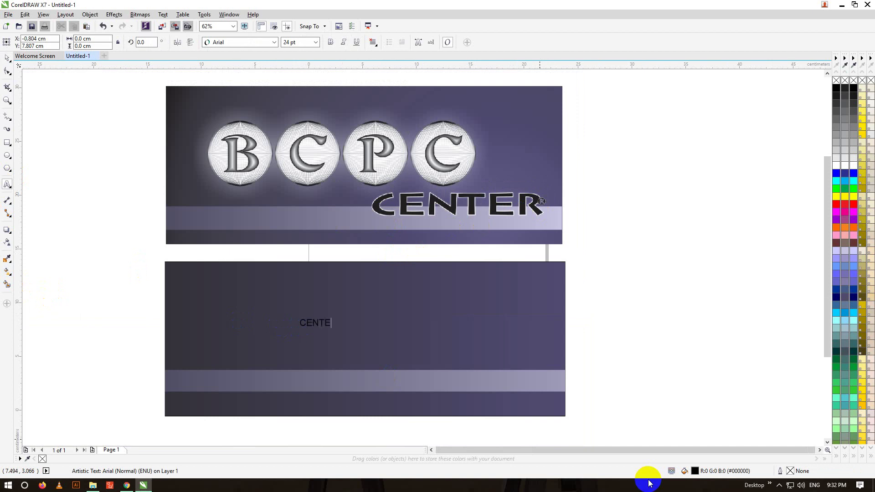
pyautogui.hotkey('ctrl', 'a')
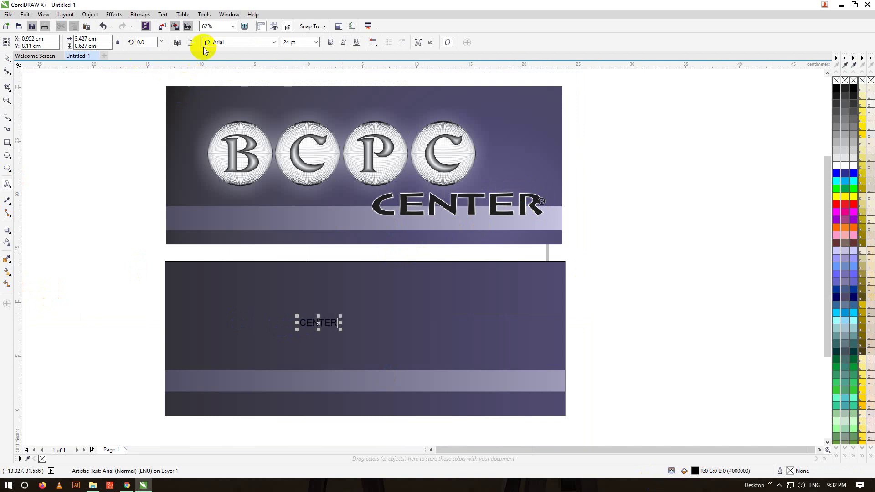
pyautogui.click(239, 42)
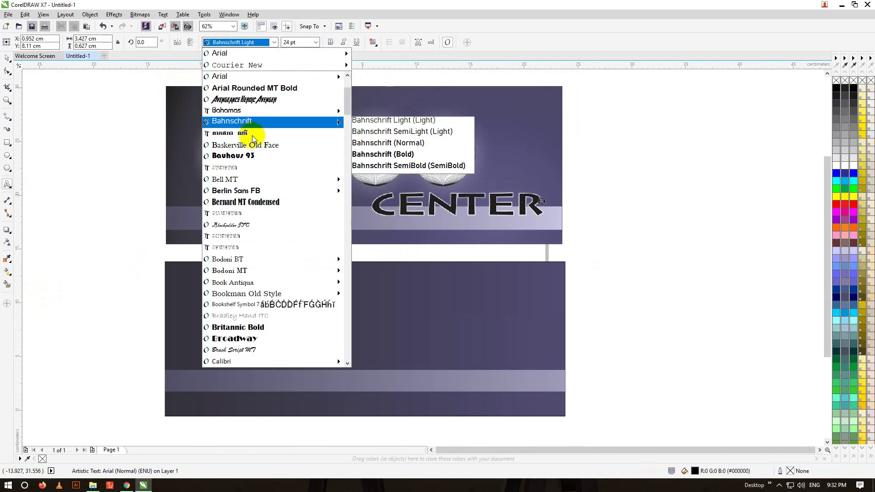
pyautogui.click(248, 155)
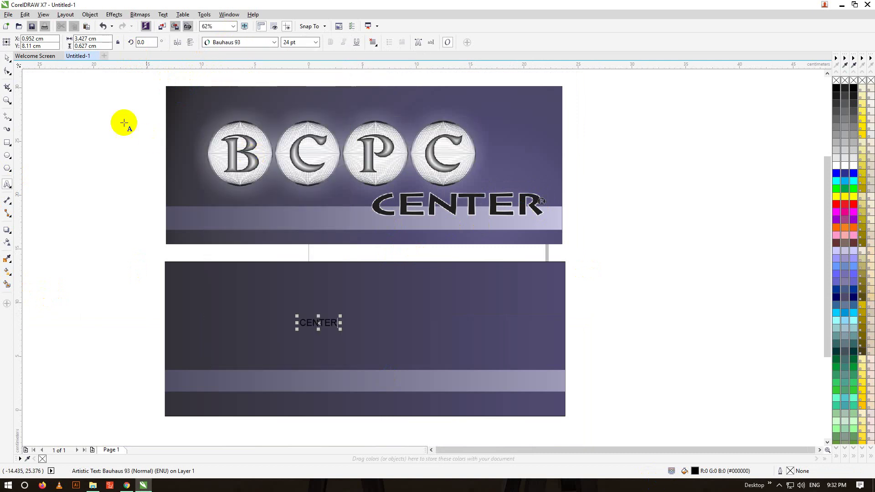
pyautogui.click(7, 57)
pyautogui.click(251, 43)
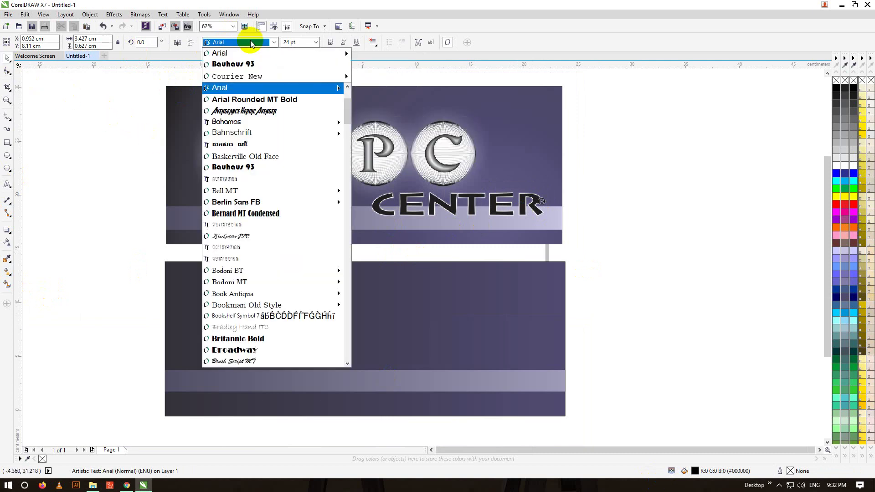
pyautogui.click(248, 65)
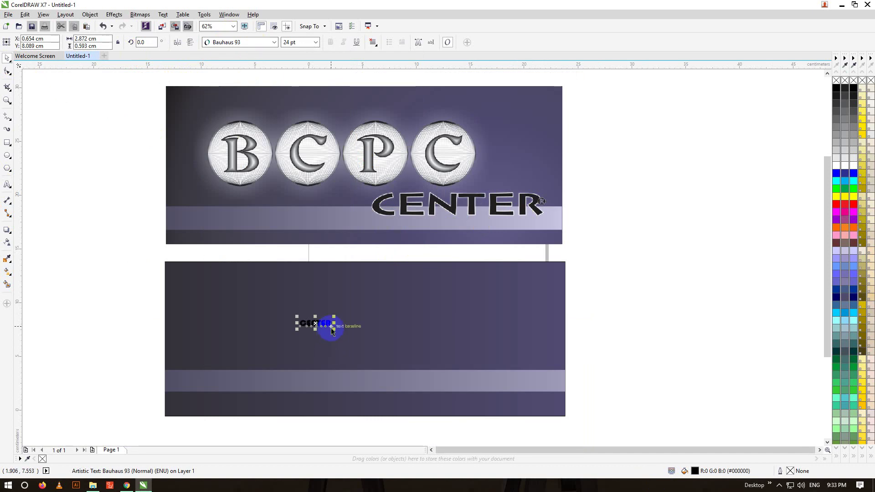
# Enlarge the CENTER text to about 9 × 1.9 cm and move it to the upper-right edge of the new background
pyautogui.moveTo(333, 327); pyautogui.dragTo(400, 347)
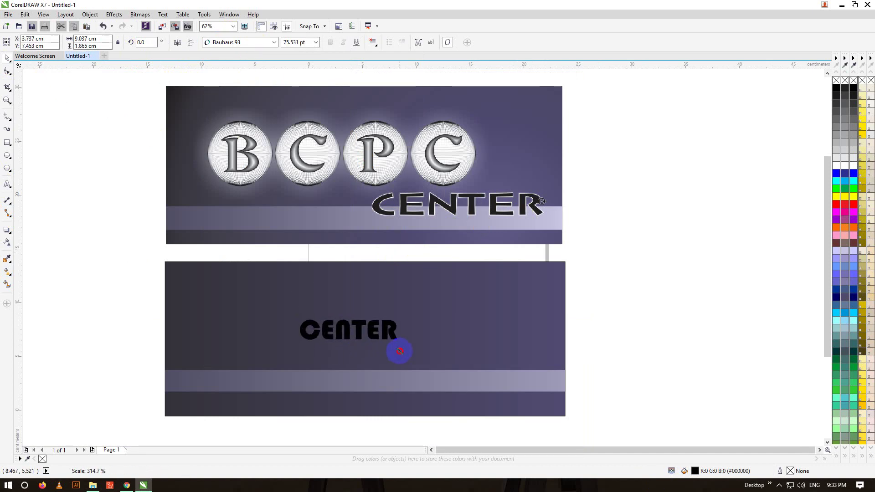
pyautogui.click(239, 42)
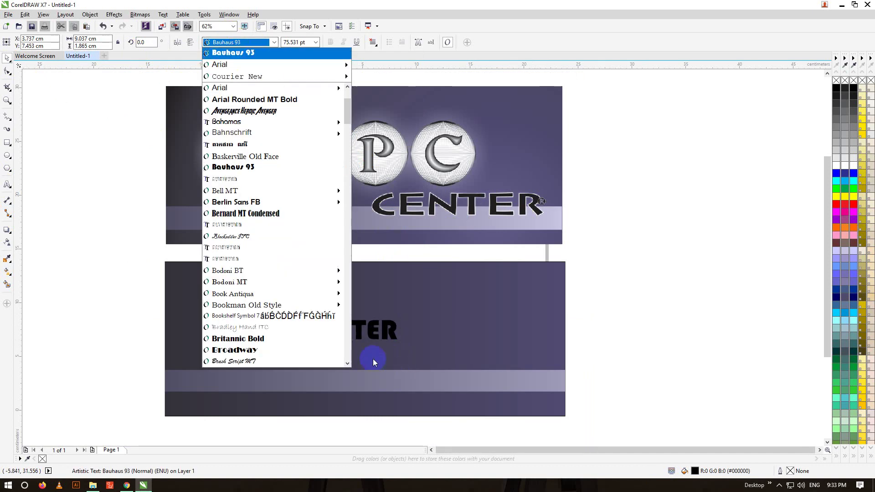
pyautogui.click(372, 332)
pyautogui.moveTo(373, 332); pyautogui.dragTo(552, 294)
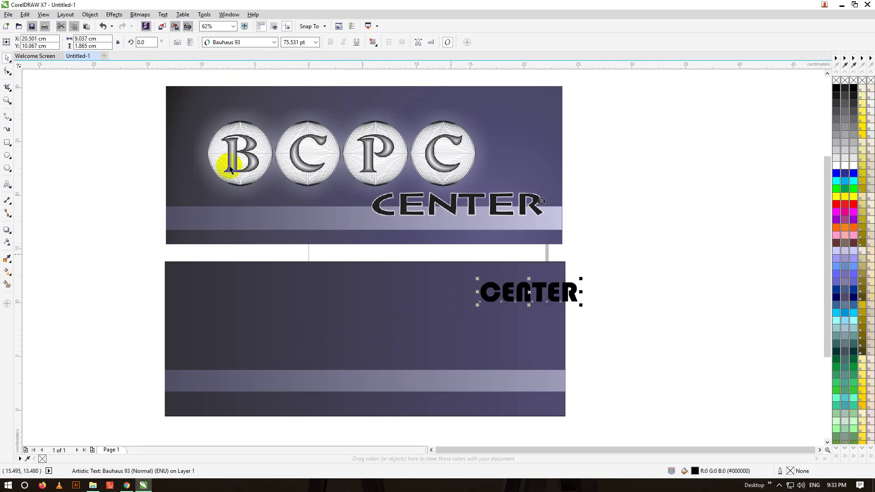
# Preview the fonts from Bell MT through Consolas on the CENTER text, looking for a match to the reference lettering
pyautogui.click(219, 45)
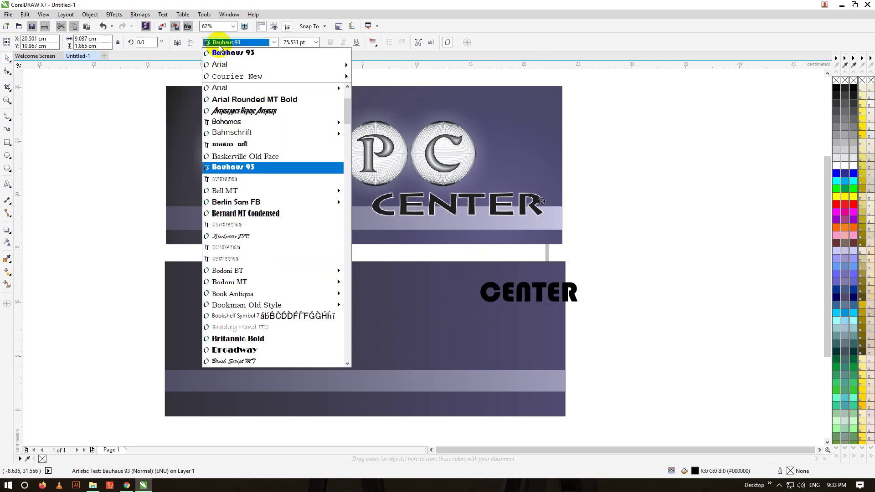
pyautogui.press('Down')
pyautogui.press('Down')
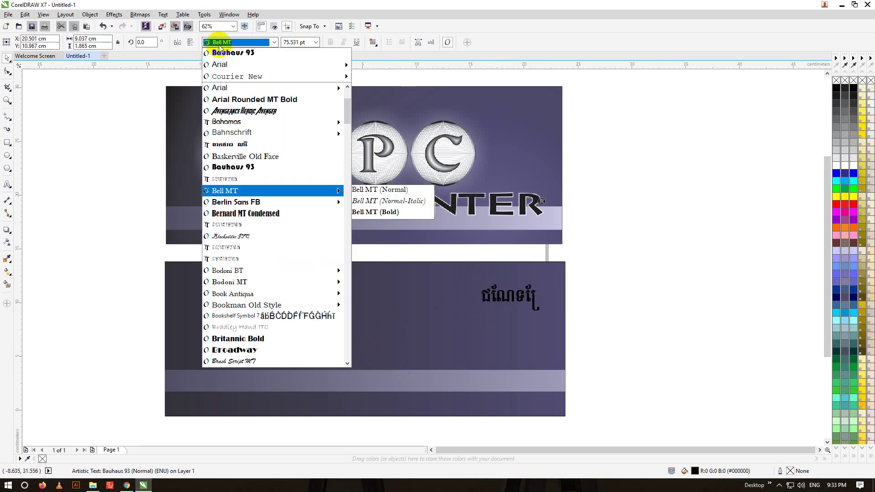
pyautogui.press('Down')
pyautogui.press('Down')
pyautogui.press('Down')
pyautogui.press('Down')
pyautogui.press('Down')
pyautogui.press('Down')
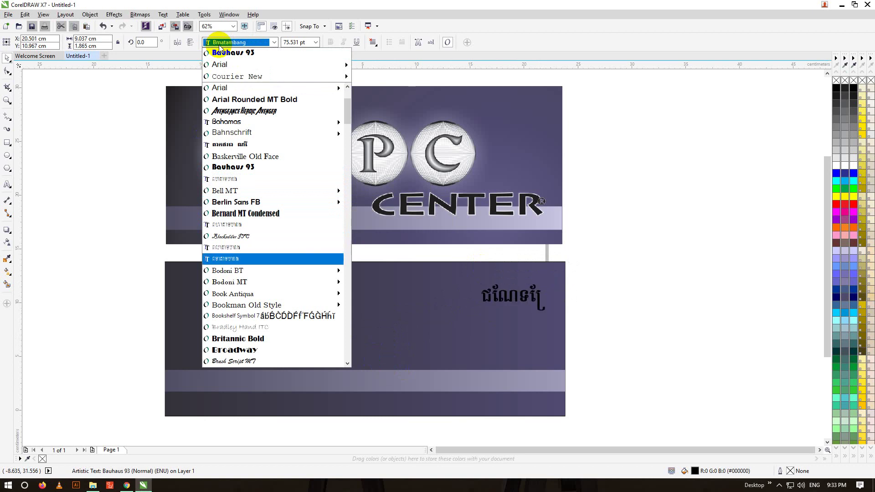
pyautogui.press('Down')
pyautogui.press('Down')
pyautogui.press('Down')
pyautogui.press('Down')
pyautogui.press('Down')
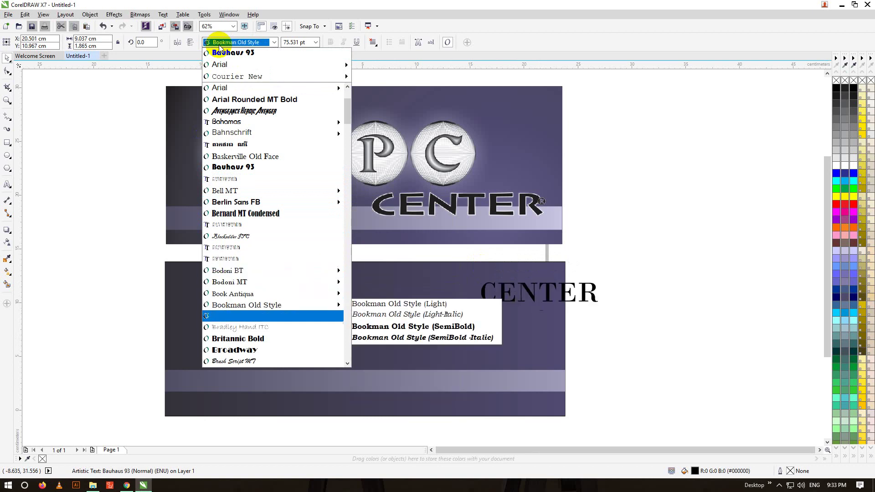
pyautogui.press('Down')
pyautogui.press('Down')
pyautogui.press('Down')
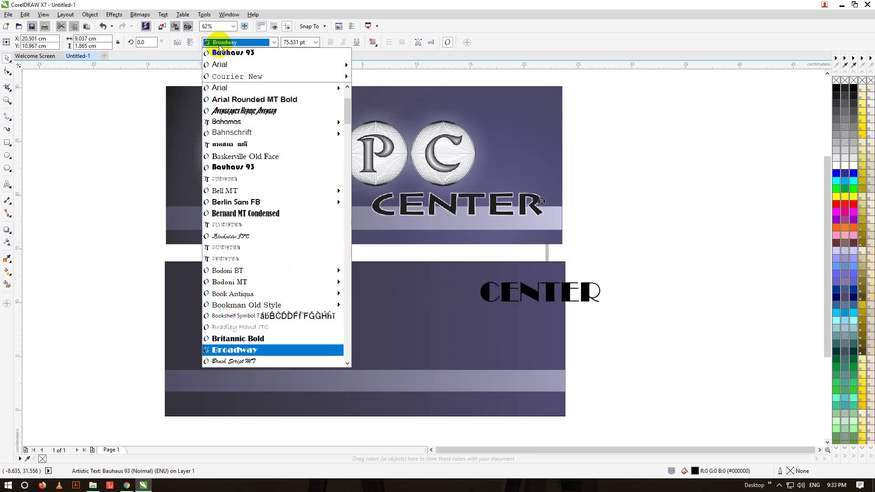
pyautogui.press('Down')
pyautogui.press('Down')
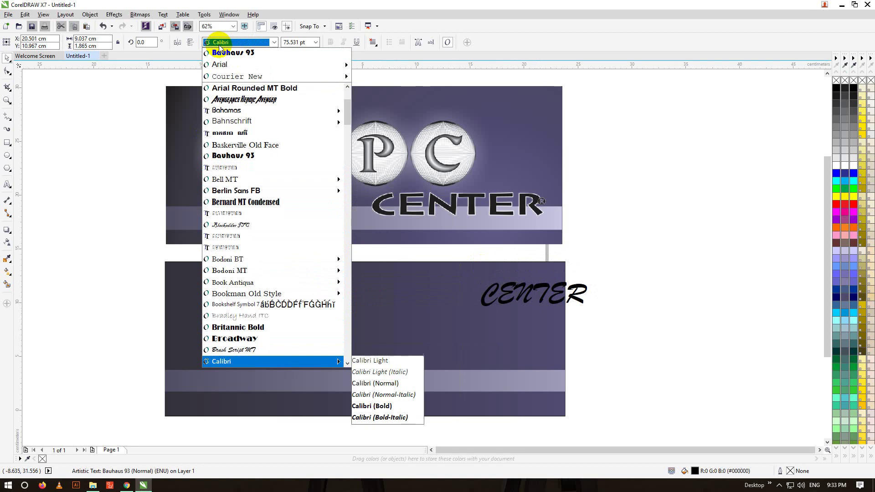
pyautogui.press('Down')
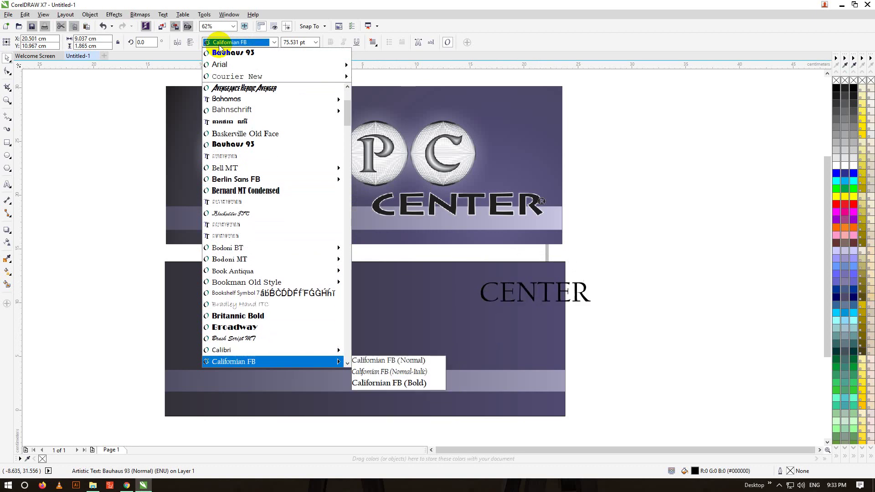
pyautogui.press('Down')
pyautogui.press('Down')
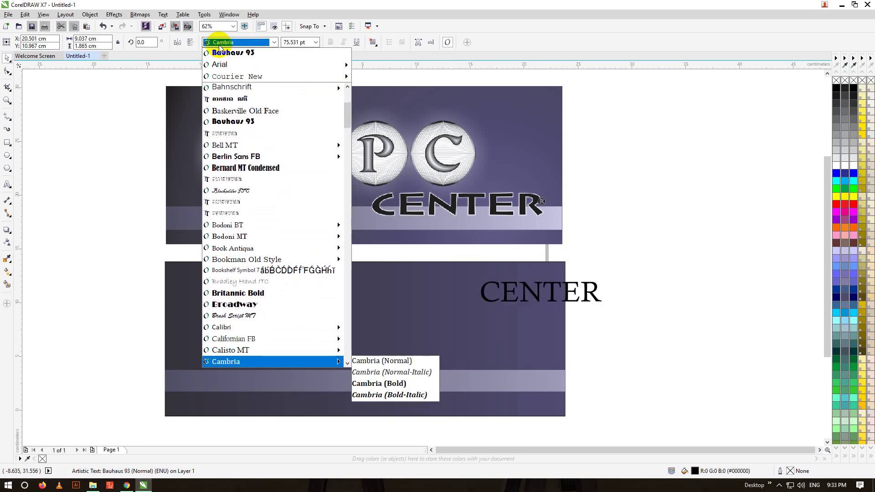
pyautogui.press('Down')
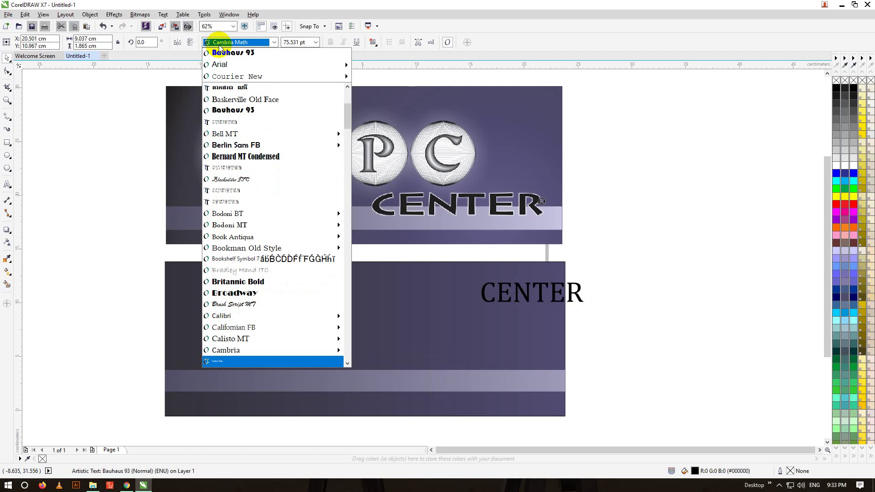
pyautogui.press('Down')
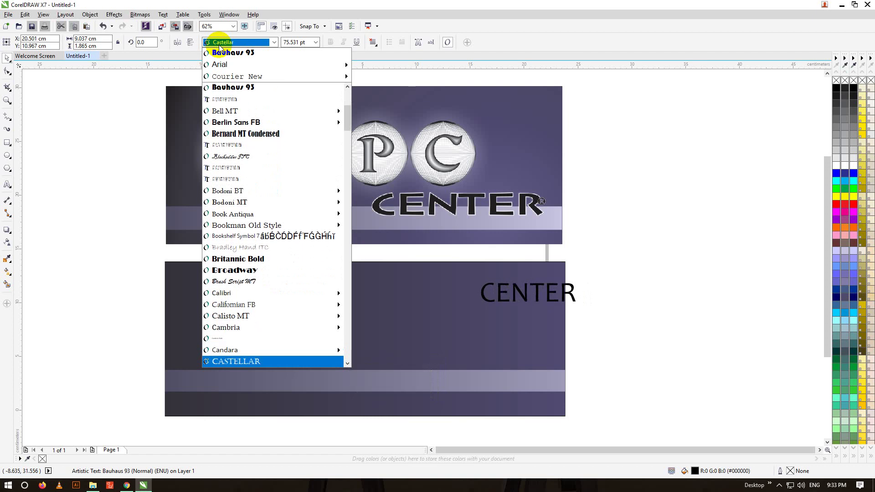
pyautogui.press('Down')
pyautogui.press('Down')
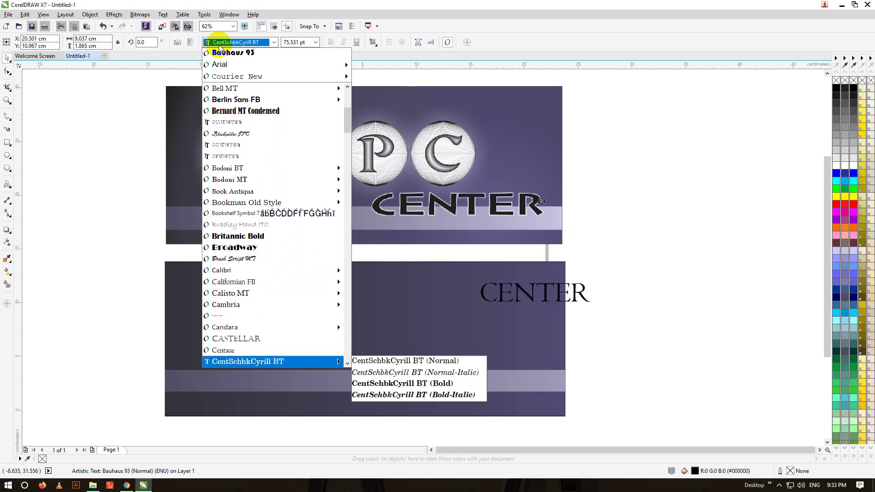
pyautogui.press('Down')
pyautogui.press('Down')
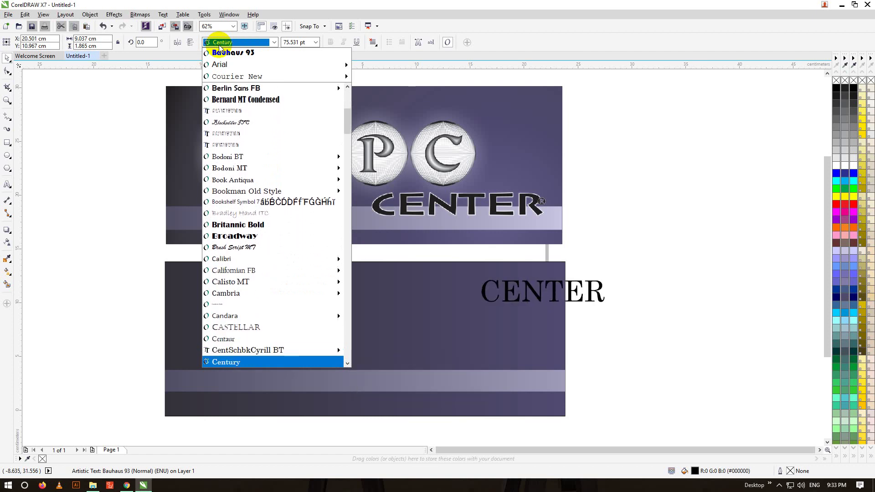
pyautogui.press('Down')
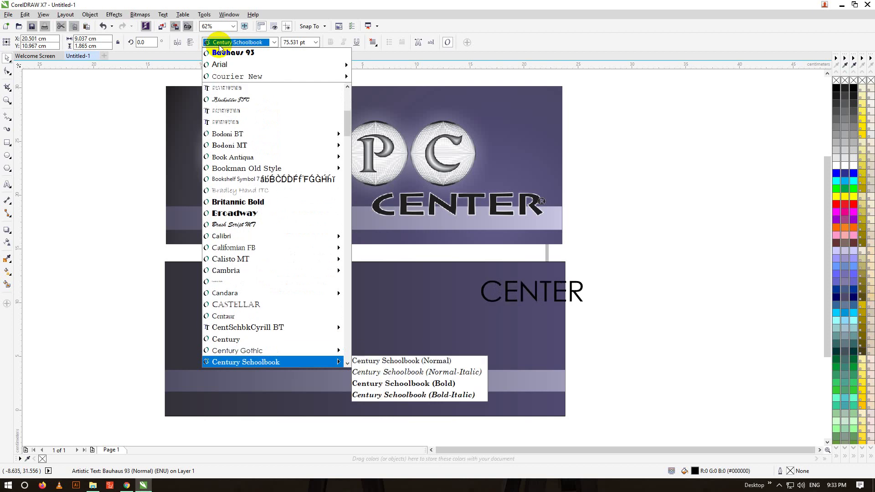
pyautogui.press('Down')
pyautogui.press('Down')
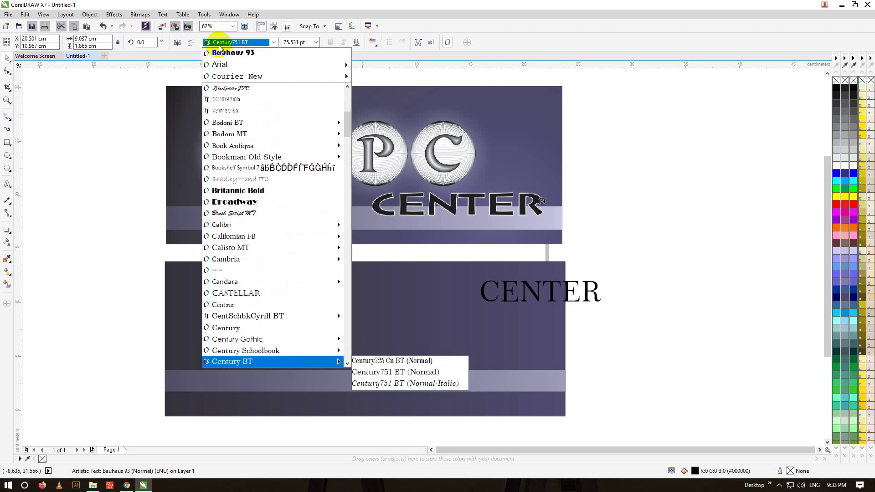
pyautogui.press('Down')
pyautogui.press('Down')
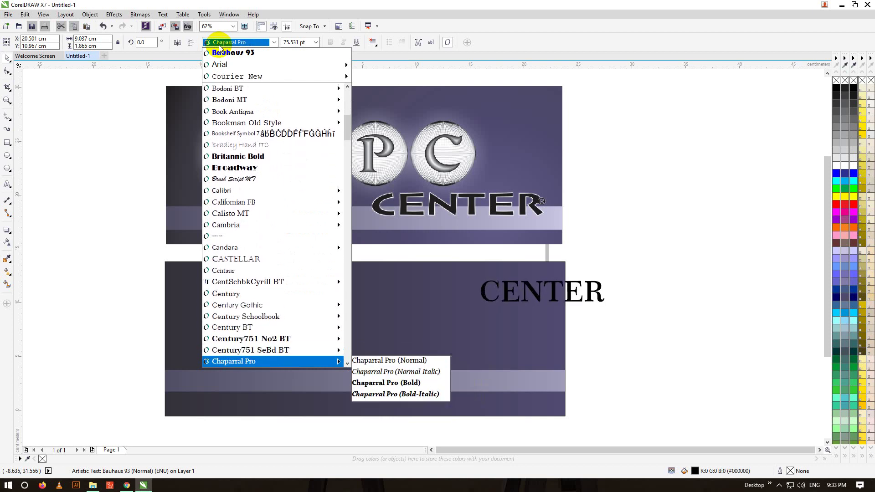
pyautogui.press('Down')
pyautogui.press('Down')
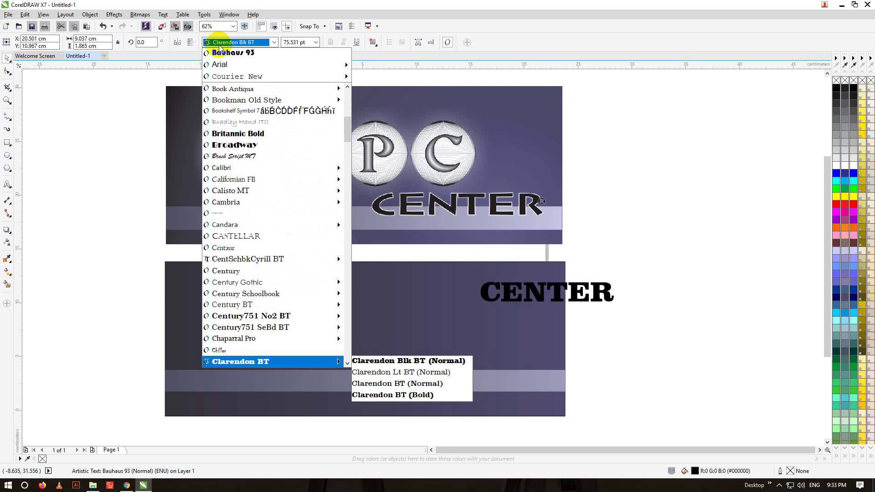
pyautogui.press('Down')
pyautogui.press('Down')
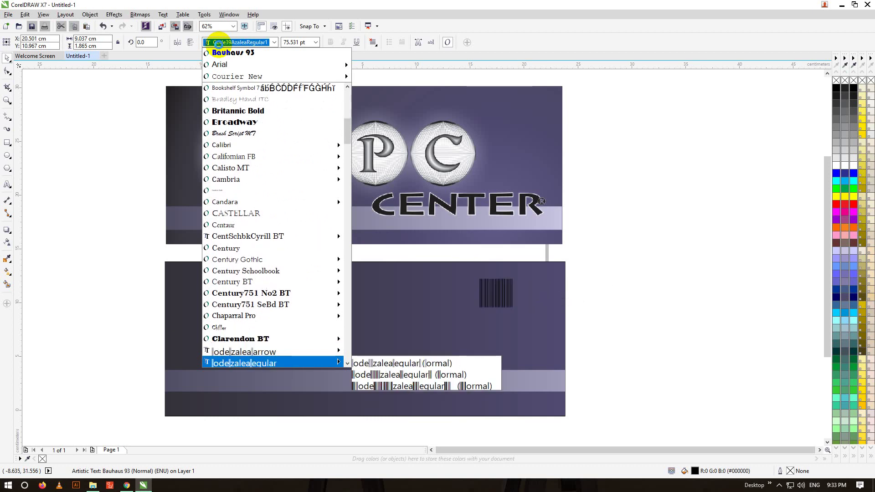
pyautogui.press('Down')
pyautogui.press('Down')
pyautogui.press('Down')
pyautogui.press('Down')
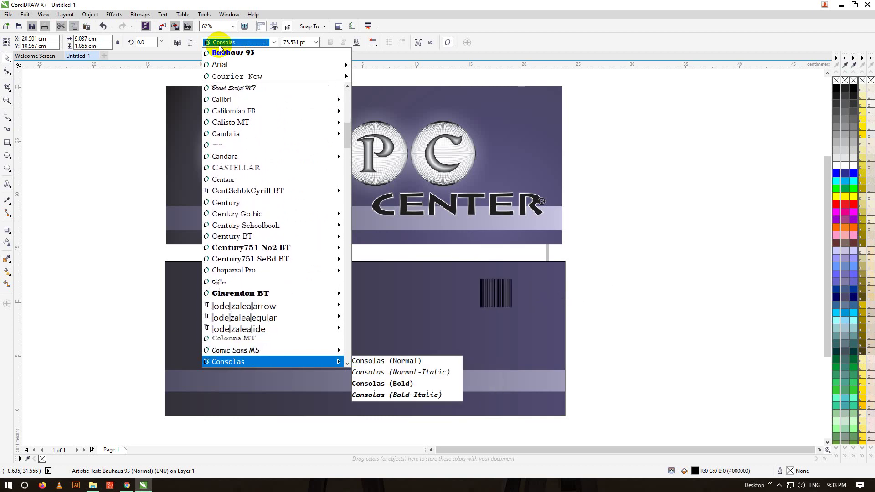
# Preview the Comic Sans MS bold and bold-italic styles on the CENTER text
pyautogui.press('Up')
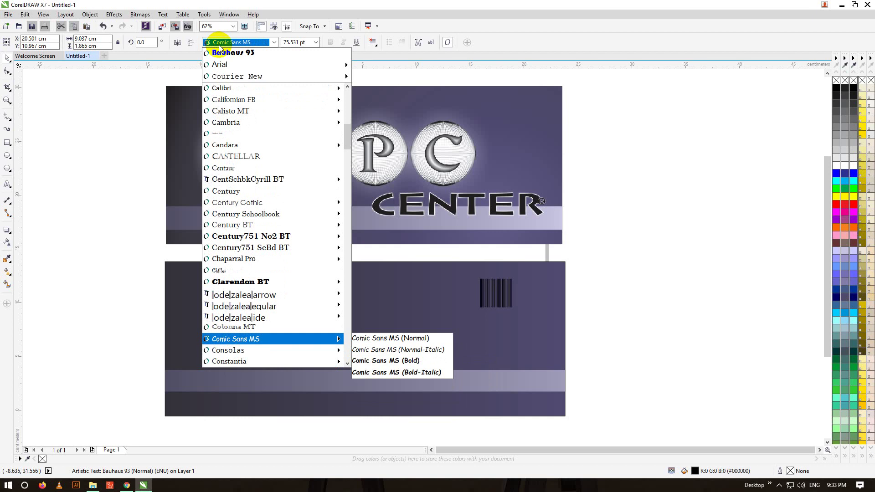
pyautogui.press('Right')
pyautogui.press('Down')
pyautogui.press('Down')
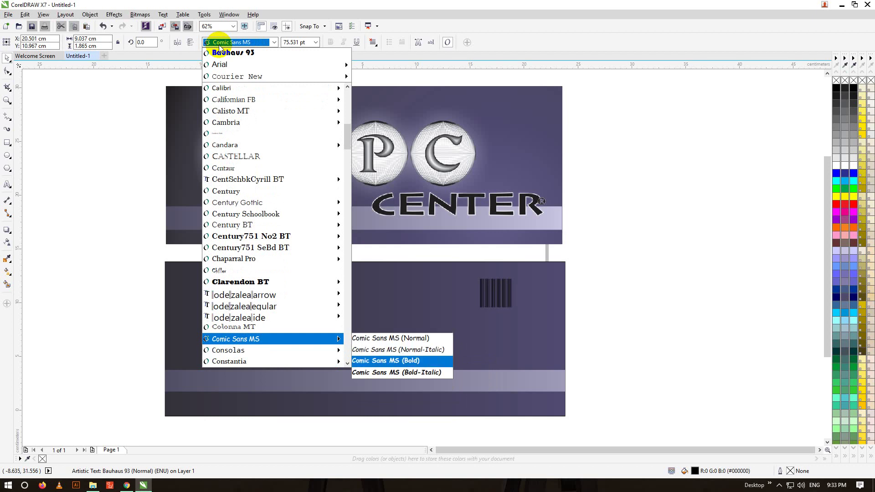
pyautogui.press('Down')
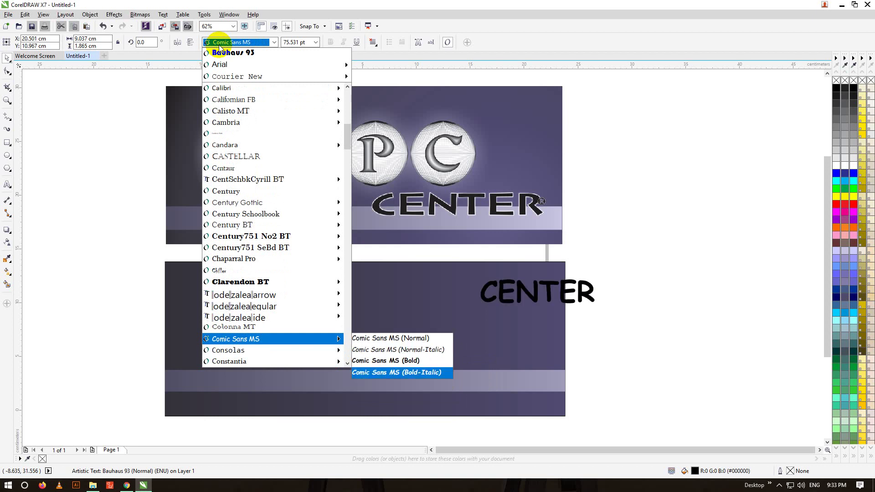
pyautogui.press('Down')
pyautogui.press('Left')
pyautogui.press('Up')
pyautogui.press('Up')
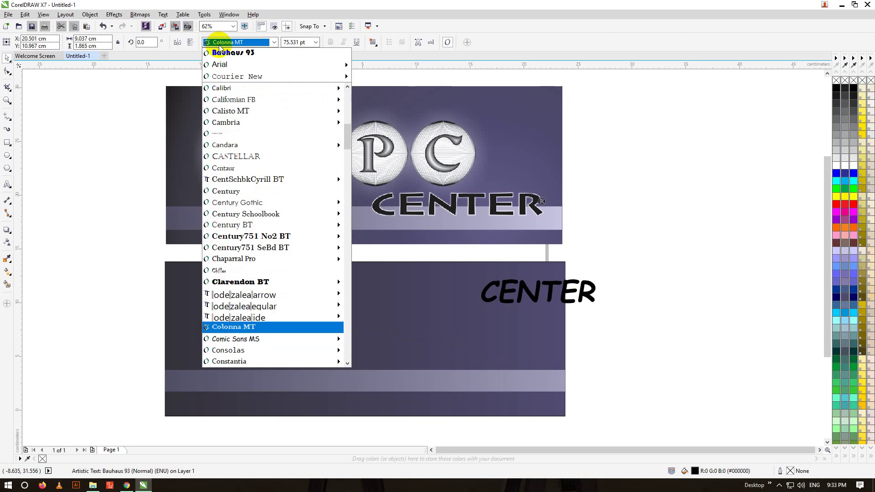
# Preview the fonts from Consolas through Devil Summoner Expanded on the CENTER text against the reference lettering
pyautogui.press('Down')
pyautogui.press('Down')
pyautogui.press('Down')
pyautogui.press('Down')
pyautogui.press('Down')
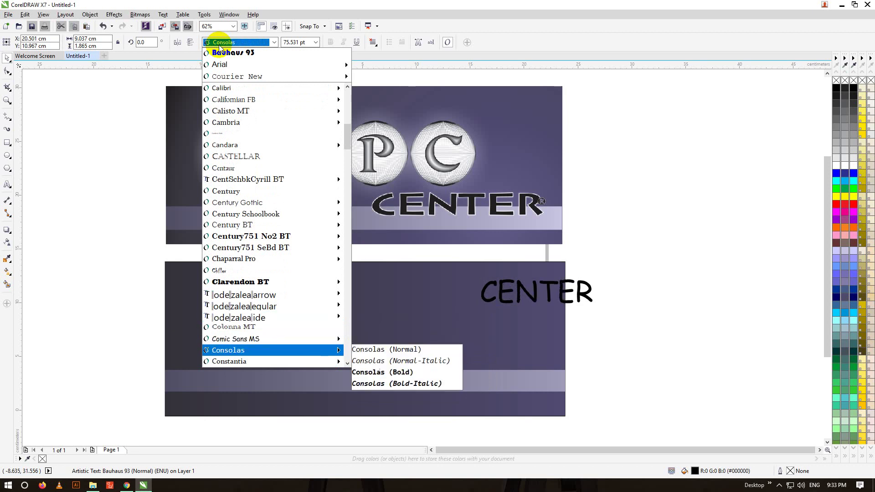
pyautogui.press('Down')
pyautogui.press('Down')
pyautogui.press('Down')
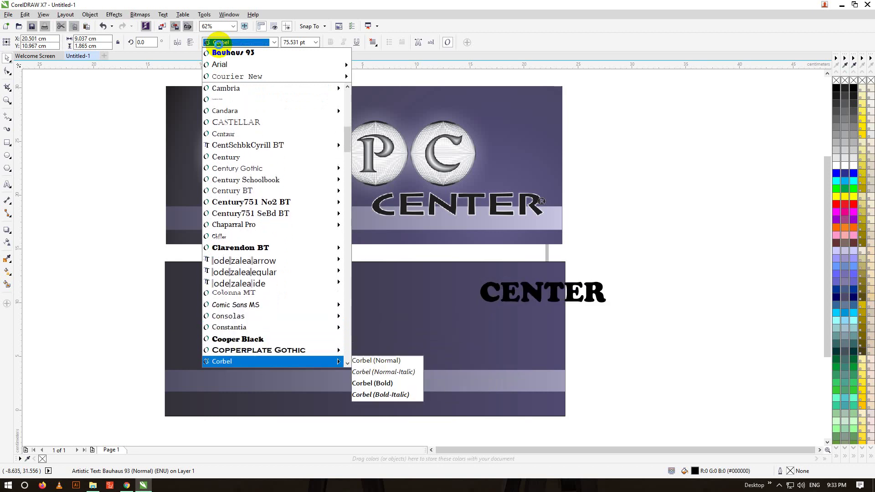
pyautogui.press('Down')
pyautogui.press('Down')
pyautogui.press('Down')
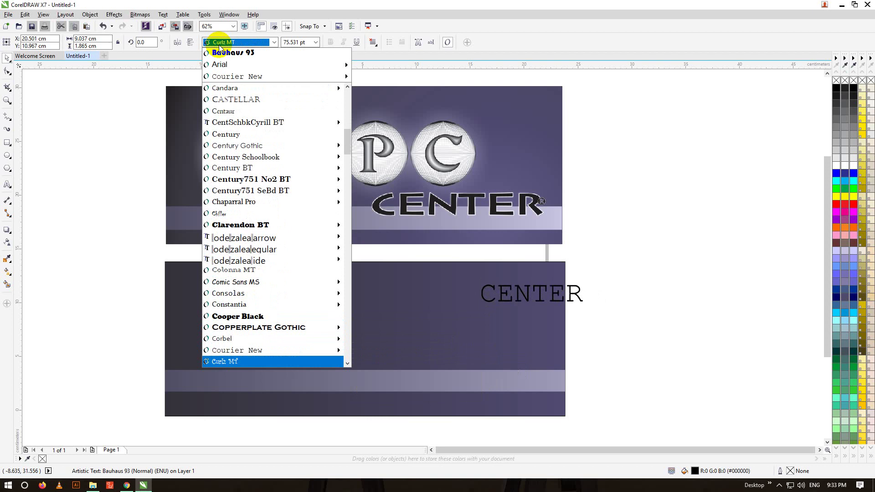
pyautogui.press('Down')
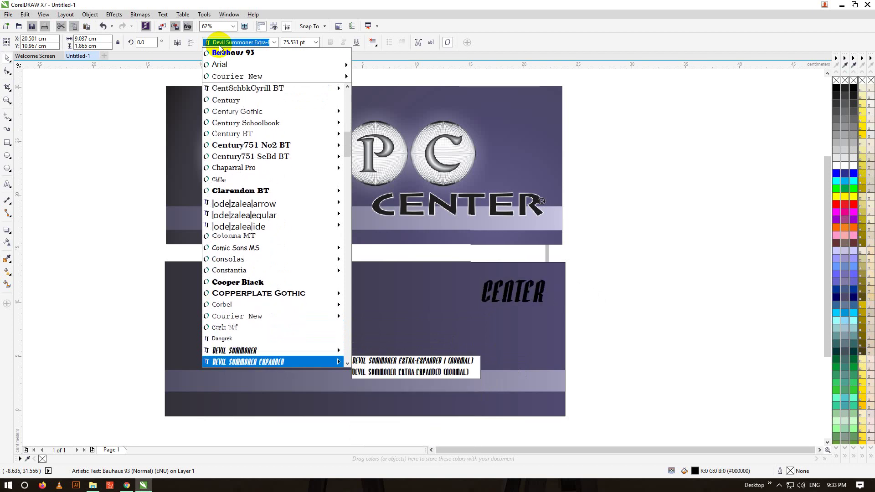
# Continue previewing fonts on the CENTER text from Devil Summoner through Embassy BT
pyautogui.press('Up')
pyautogui.press('Down')
pyautogui.press('Down')
pyautogui.press('Down')
pyautogui.press('Down')
pyautogui.press('Down')
pyautogui.press('Down')
pyautogui.press('Down')
pyautogui.press('Down')
pyautogui.press('Down')
pyautogui.press('Down')
pyautogui.press('Down')
pyautogui.press('Down')
pyautogui.press('Down')
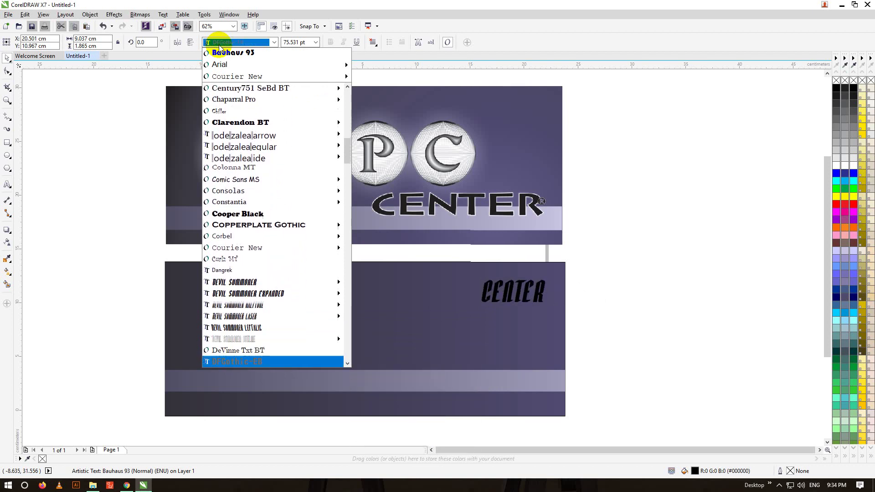
pyautogui.press('Down')
pyautogui.press('Down')
pyautogui.press('Down')
pyautogui.press('Down')
pyautogui.press('Down')
pyautogui.press('Down')
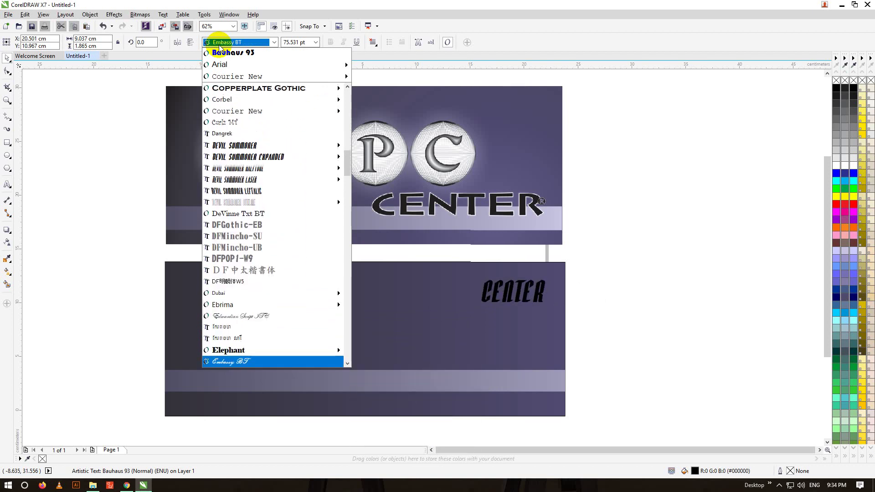
# Preview the fonts from Elephant through French Script MT on the CENTER text
pyautogui.press('Up')
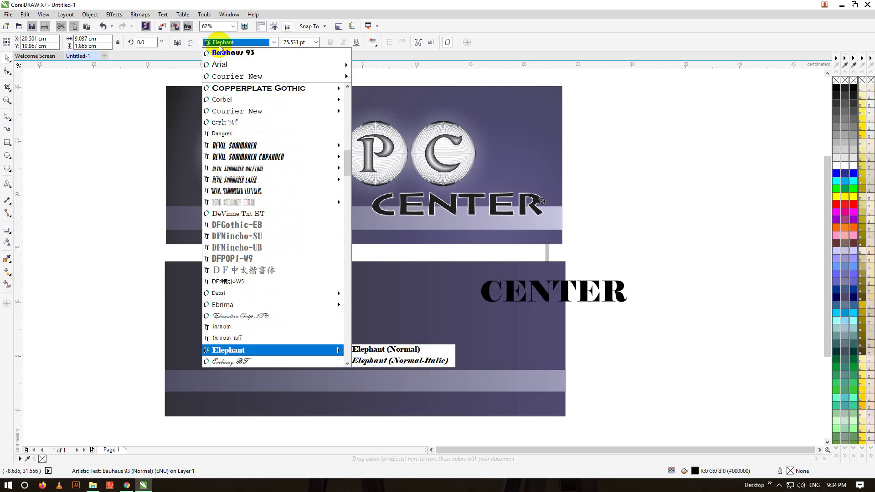
pyautogui.press('Down')
pyautogui.press('Down')
pyautogui.press('Down')
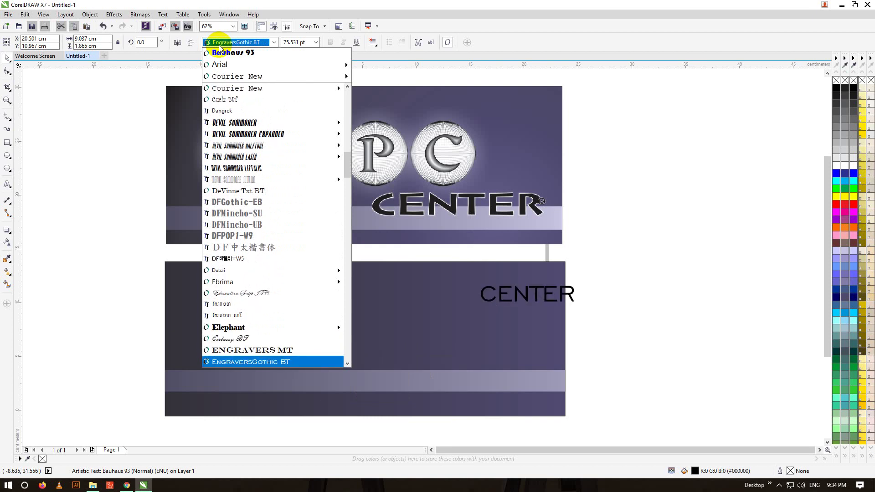
pyautogui.press('Down')
pyautogui.press('Down')
pyautogui.press('Down')
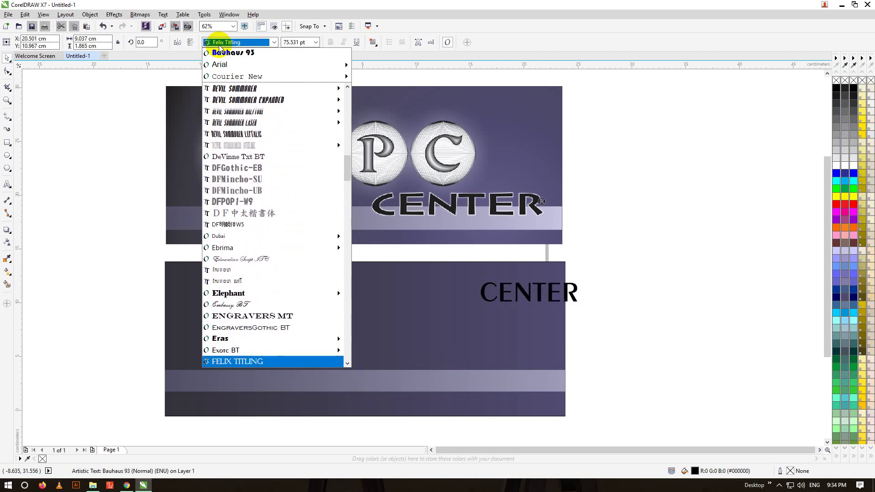
pyautogui.press('Down')
pyautogui.press('Down')
pyautogui.press('Down')
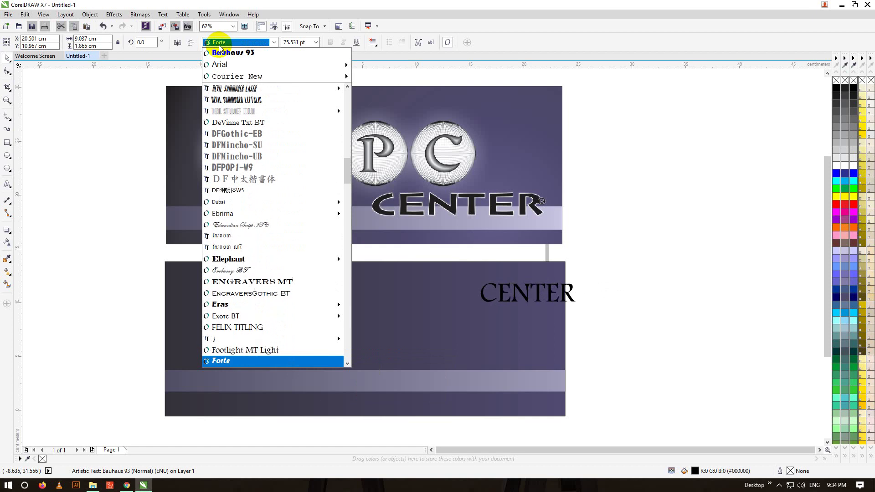
pyautogui.press('Down')
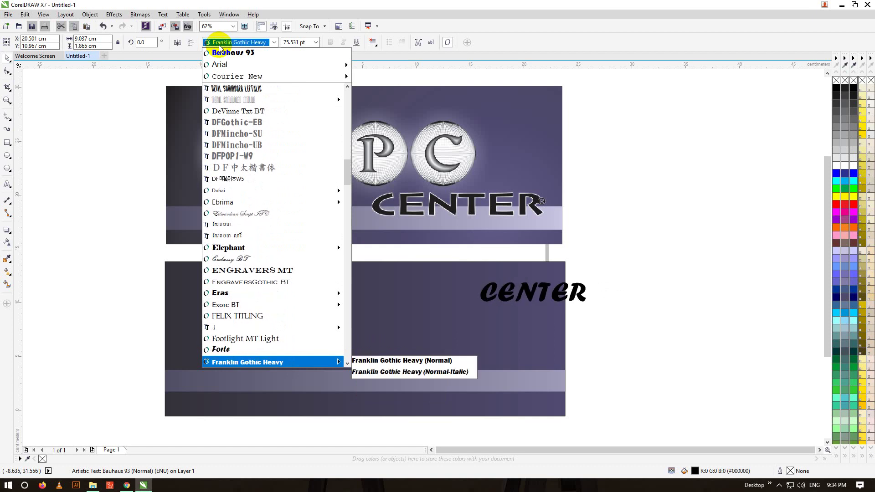
pyautogui.press('Down')
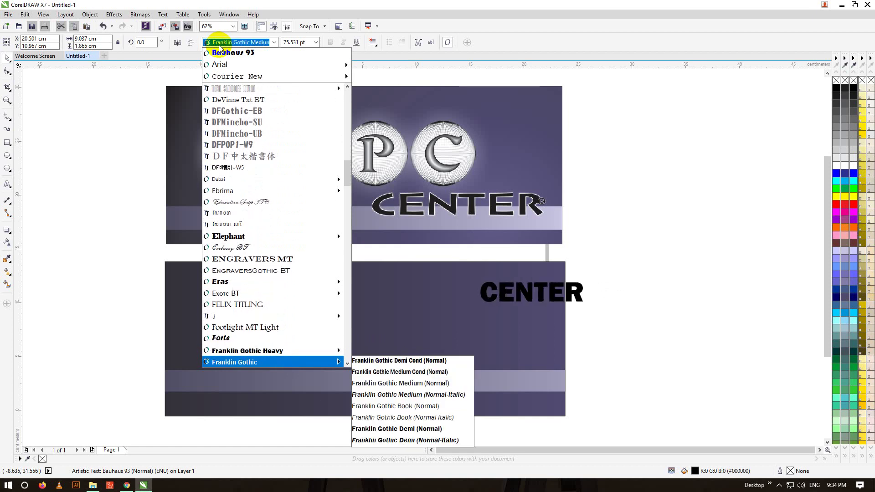
pyautogui.press('Down')
pyautogui.press('Down')
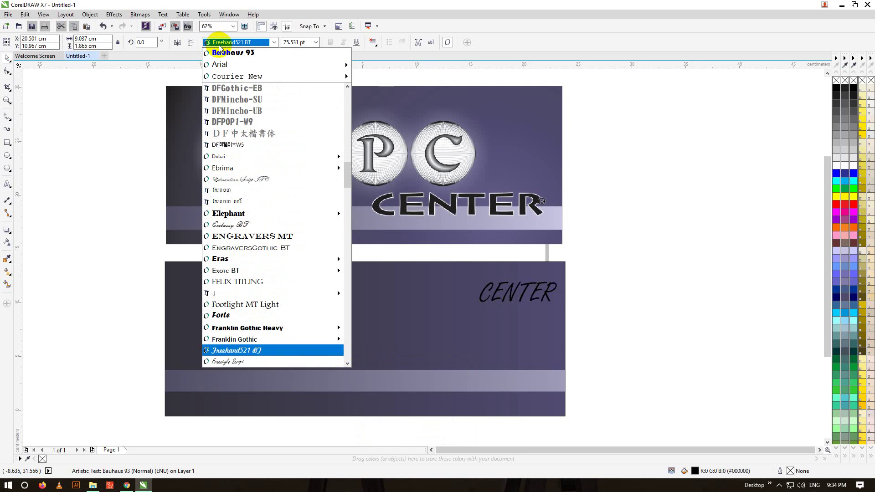
pyautogui.press('Down')
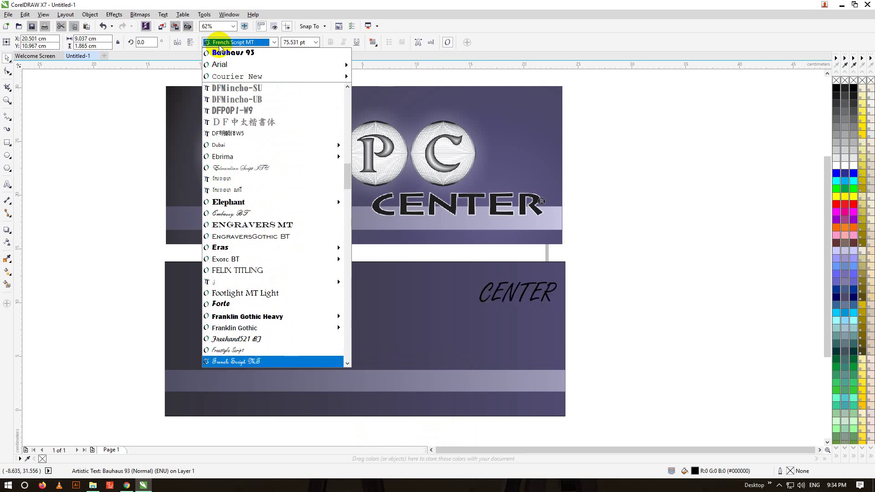
# Preview the fonts following French Script MT through Georgia on the CENTER text
pyautogui.press('Down')
pyautogui.press('Down')
pyautogui.press('Down')
pyautogui.press('Down')
pyautogui.press('Down')
pyautogui.press('Down')
pyautogui.press('Down')
pyautogui.press('Down')
pyautogui.press('Down')
pyautogui.press('Down')
pyautogui.press('Down')
pyautogui.press('Down')
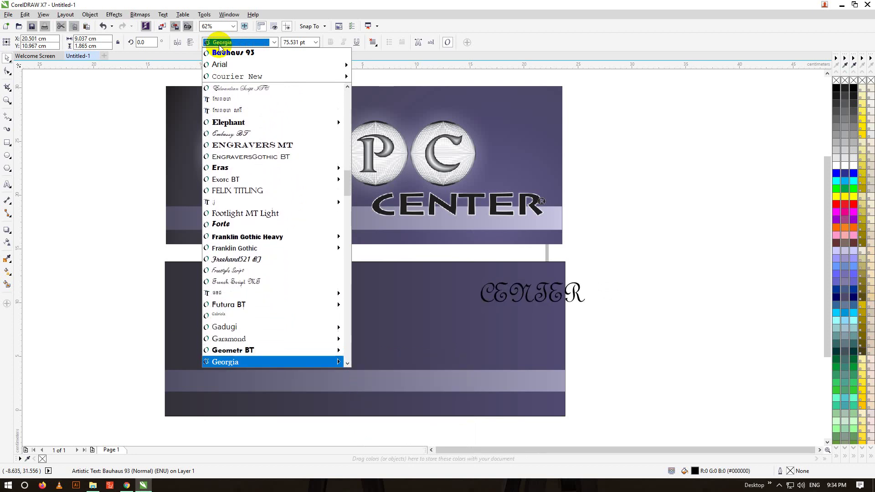
# Set the CENTER text's font to Gill Sans Ultra Bold Condensed and move it onto the right end of the new background's light band
pyautogui.press('Up')
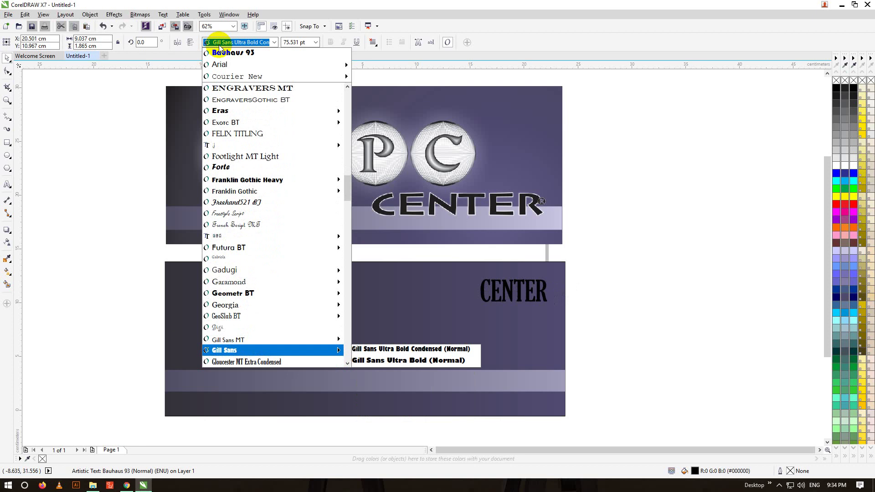
pyautogui.press('Return')
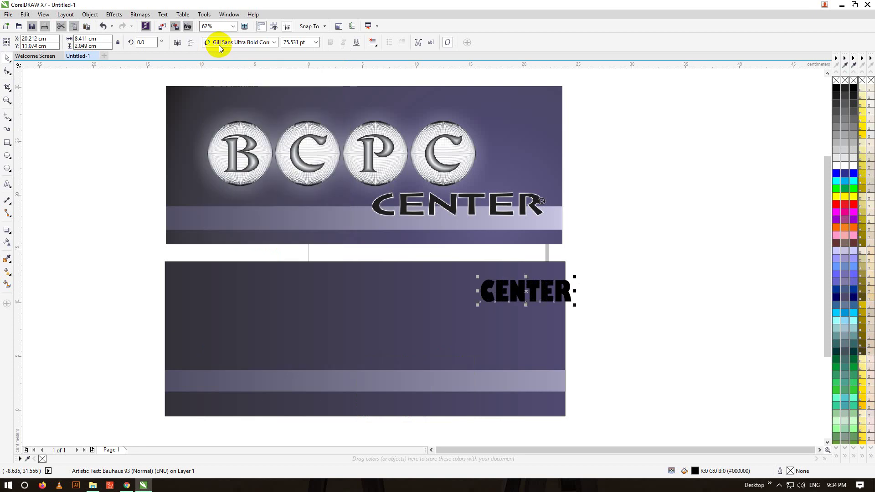
pyautogui.moveTo(506, 293); pyautogui.dragTo(489, 370)
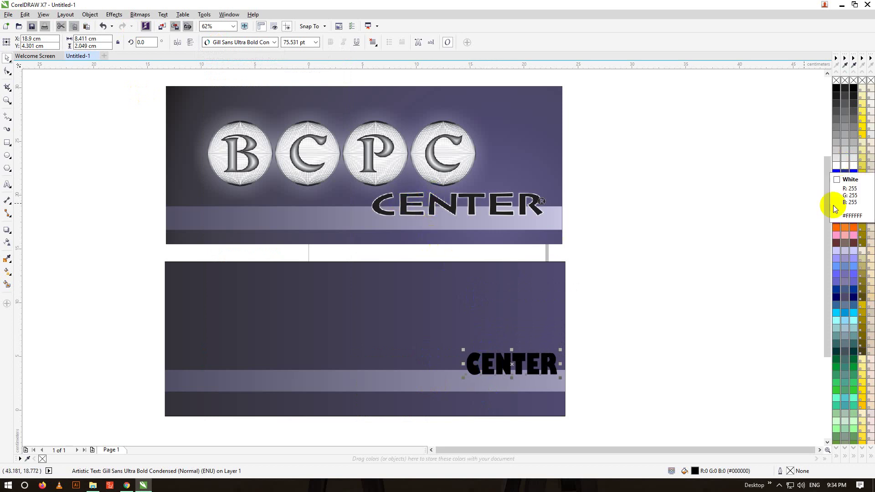
# Give the CENTER text on the new background a white 0.5 pt outline like the reference lettering
pyautogui.scroll(8, 480, 206)
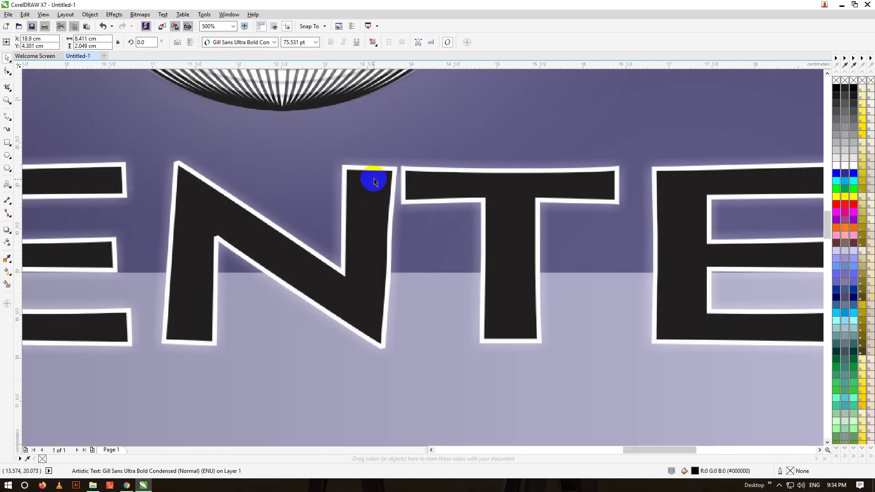
pyautogui.scroll(-10, 374, 182)
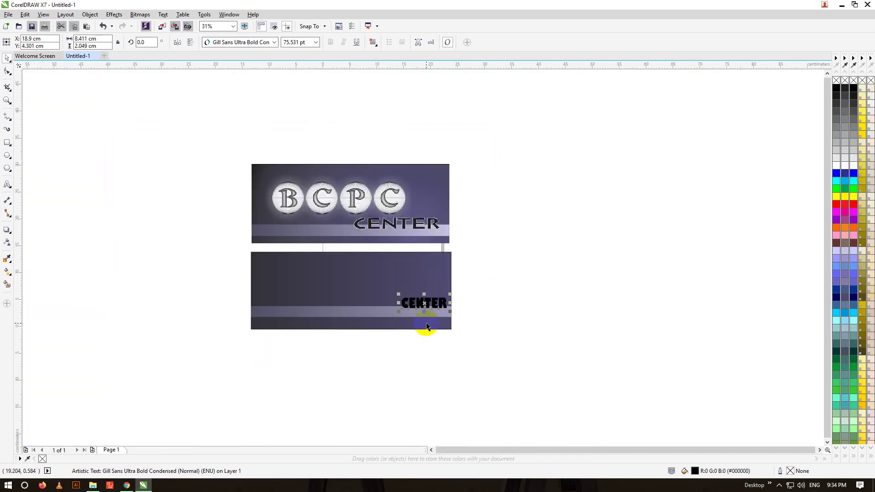
pyautogui.scroll(5, 427, 327)
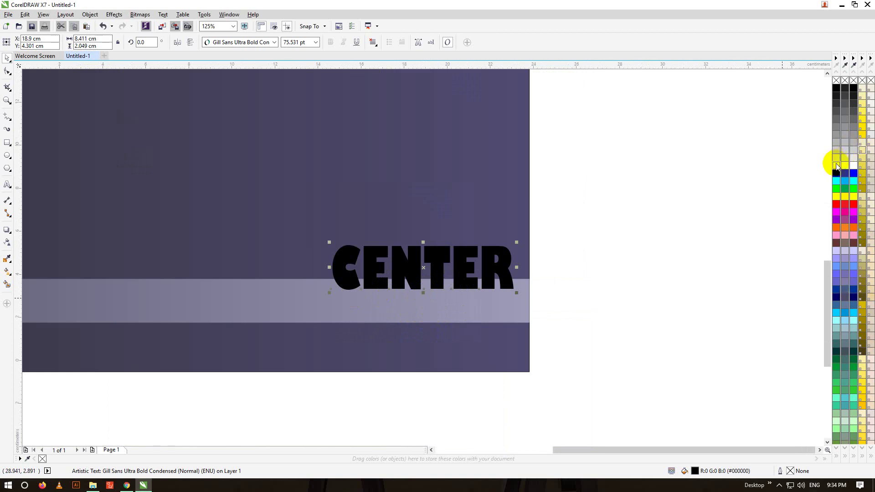
pyautogui.click(701, 480)
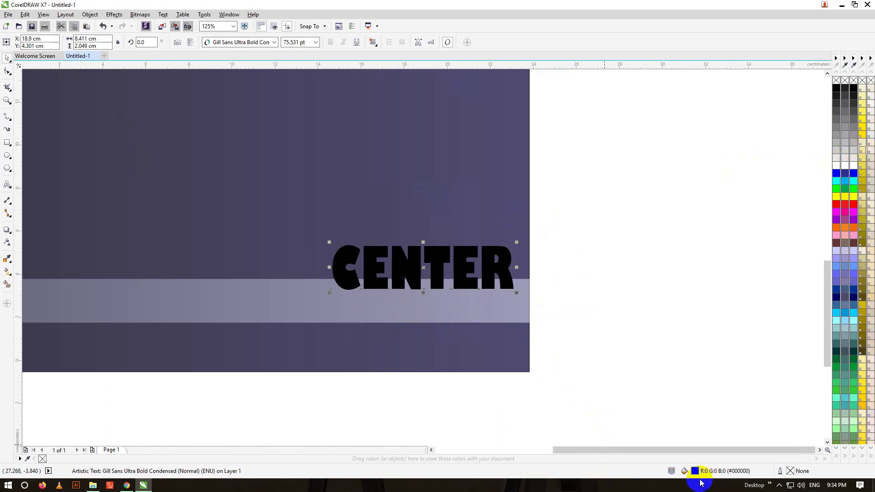
pyautogui.click(790, 474)
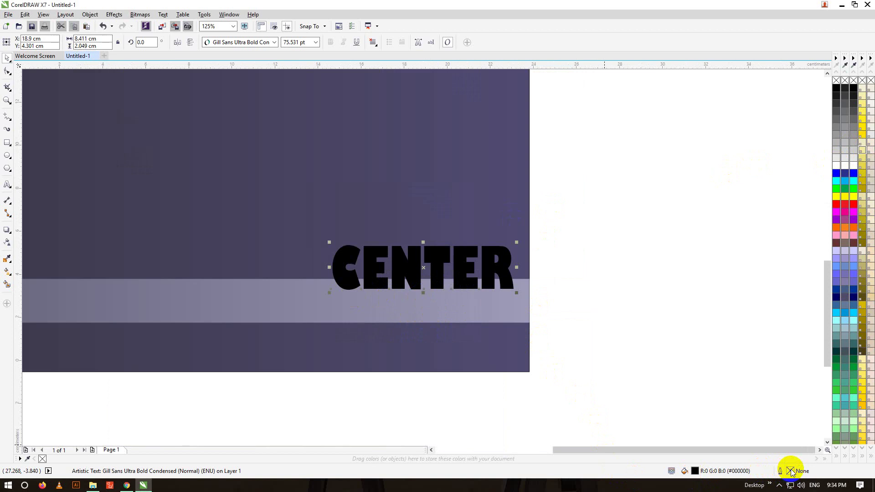
pyautogui.doubleClick(792, 474)
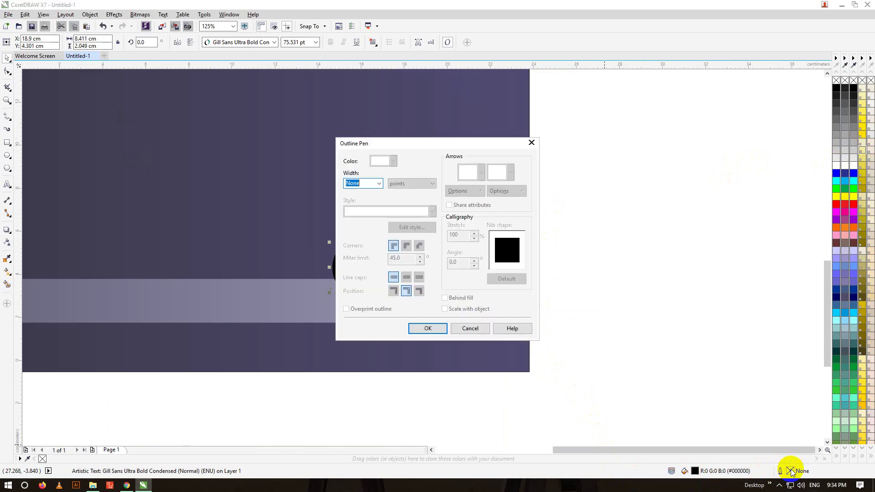
pyautogui.moveTo(428, 144); pyautogui.dragTo(114, 101)
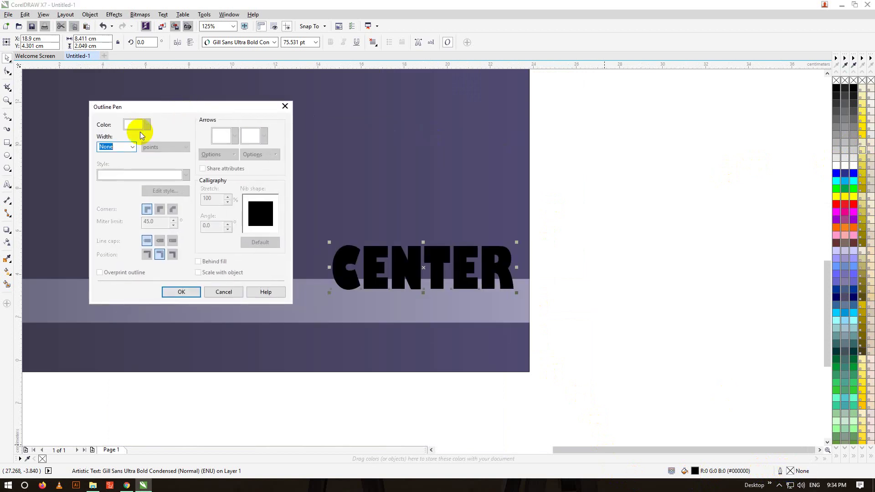
pyautogui.click(132, 147)
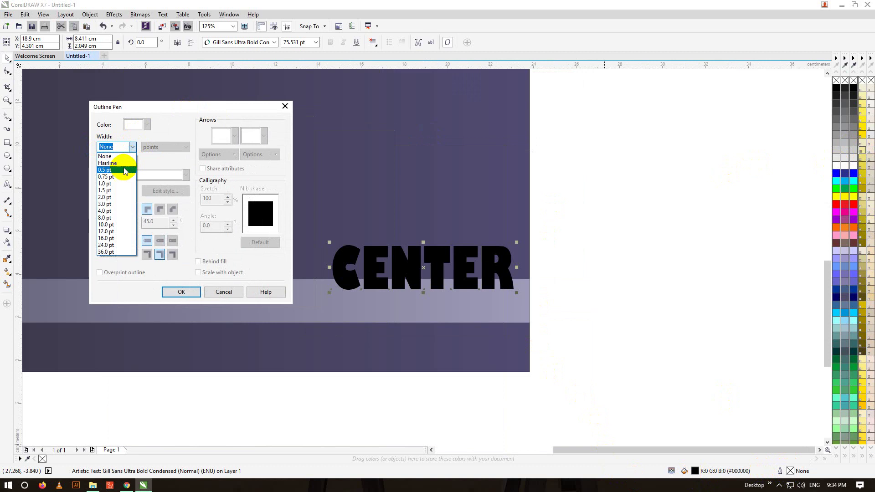
pyautogui.click(117, 170)
pyautogui.click(147, 125)
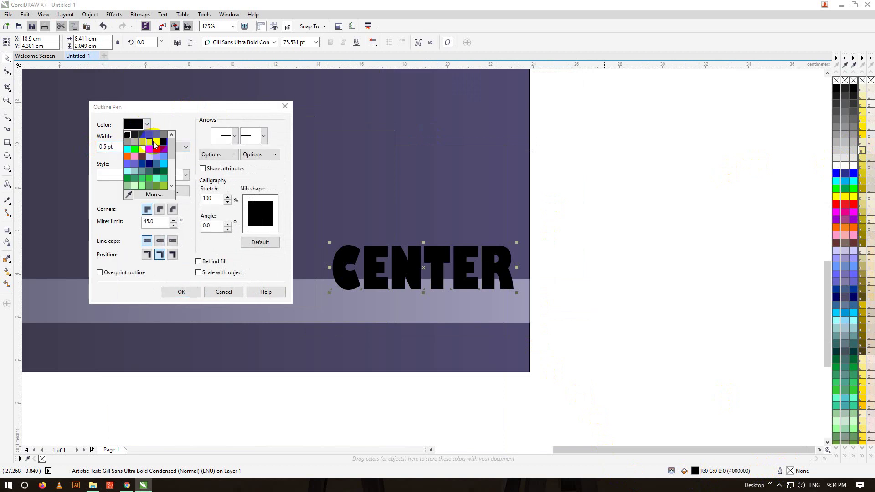
pyautogui.click(156, 142)
pyautogui.click(181, 294)
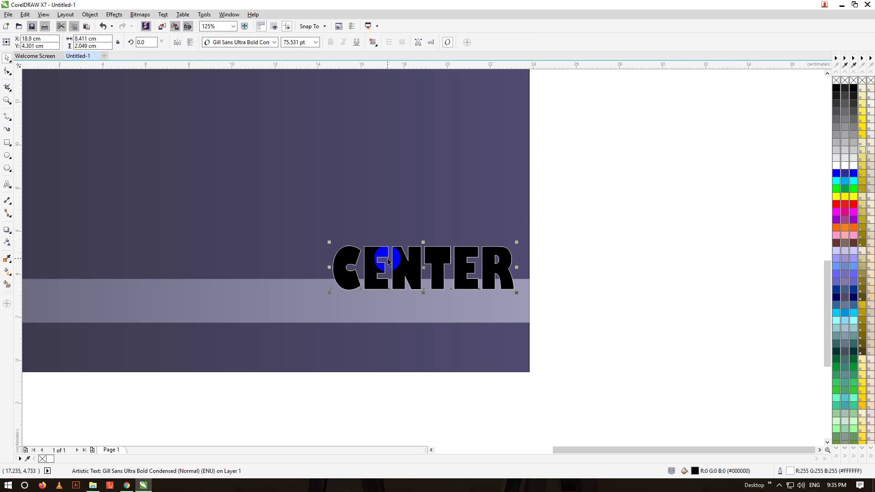
# Add a drop shadow to the outlined CENTER text, running horizontally from its left edge to its right edge
pyautogui.scroll(-2, 389, 262)
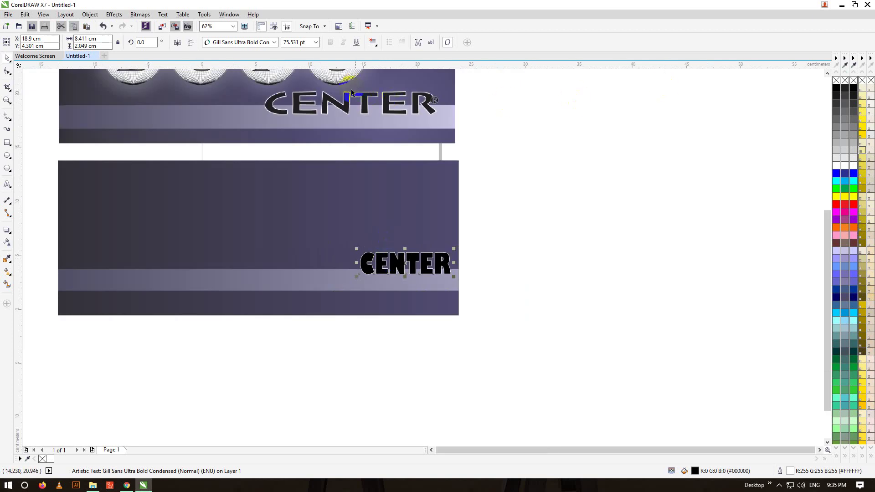
pyautogui.scroll(8, 352, 92)
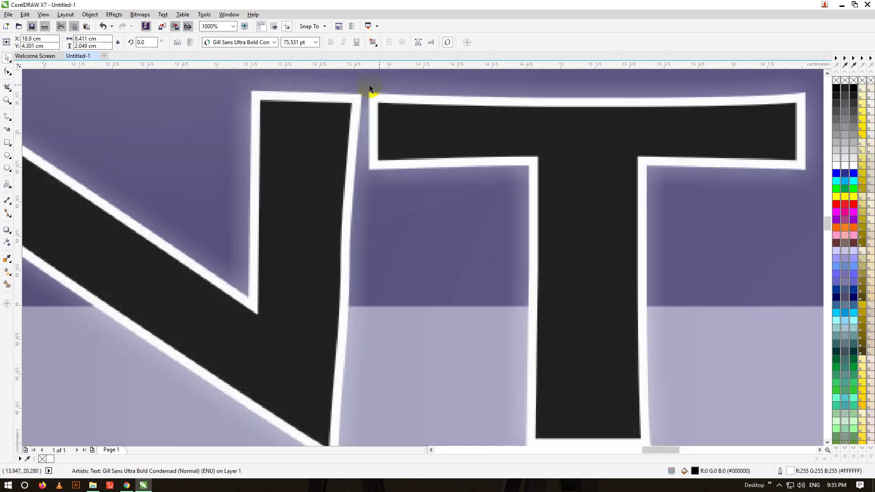
pyautogui.scroll(-10, 361, 114)
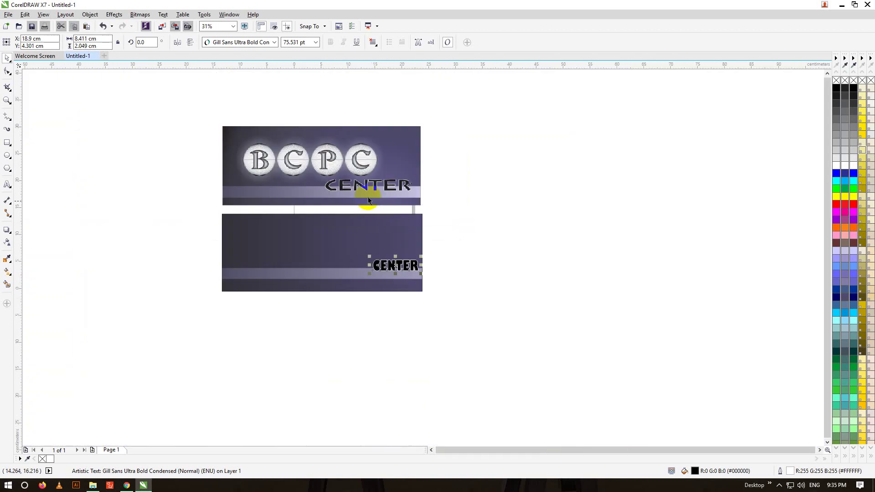
pyautogui.scroll(4, 408, 277)
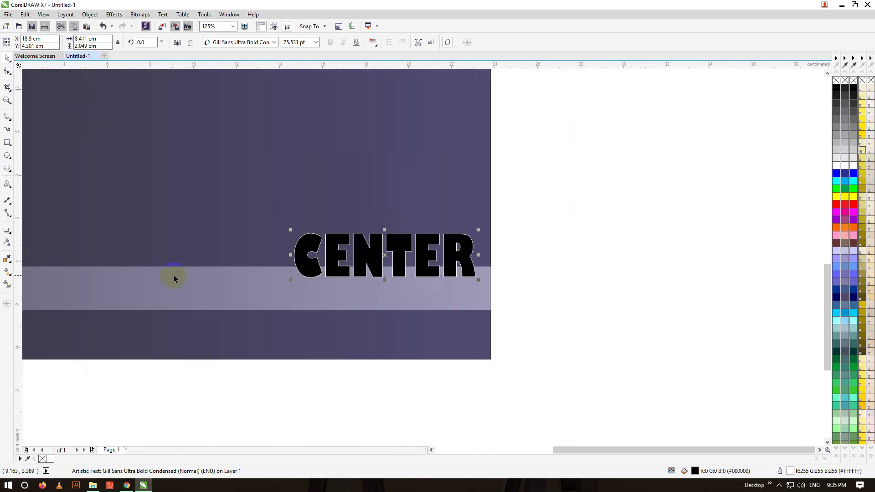
pyautogui.click(10, 243)
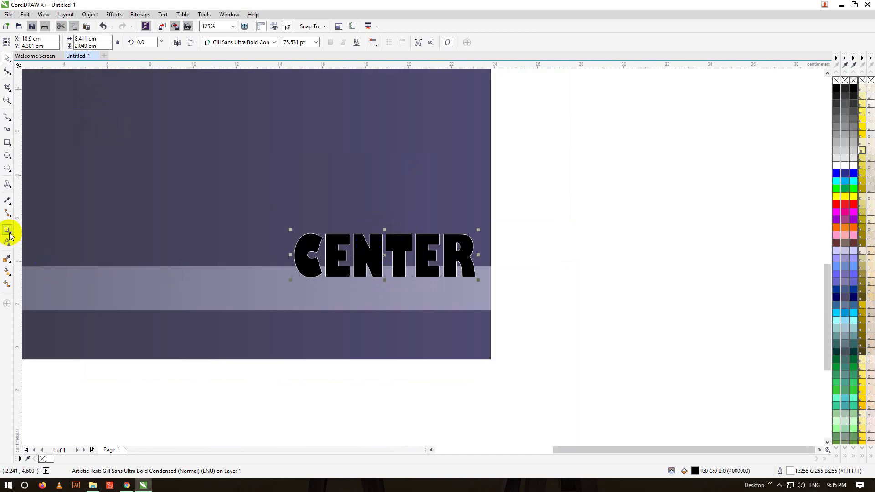
pyautogui.click(10, 233)
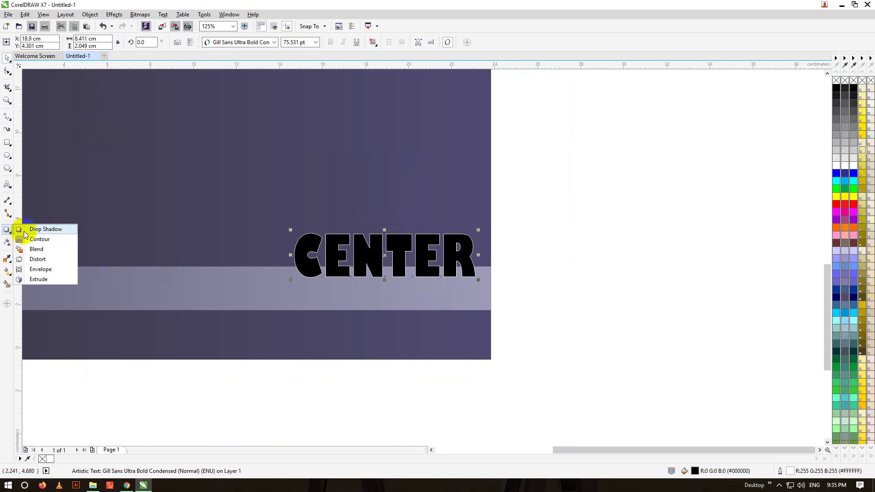
pyautogui.click(27, 234)
pyautogui.moveTo(302, 250); pyautogui.dragTo(477, 256)
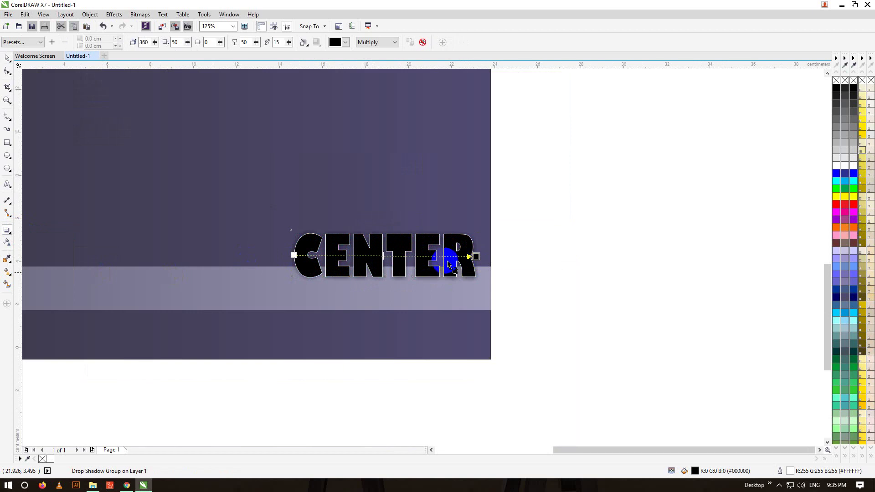
# Turn the CENTER text's drop shadow into a white glow with Normal merge mode
pyautogui.click(369, 42)
pyautogui.click(371, 53)
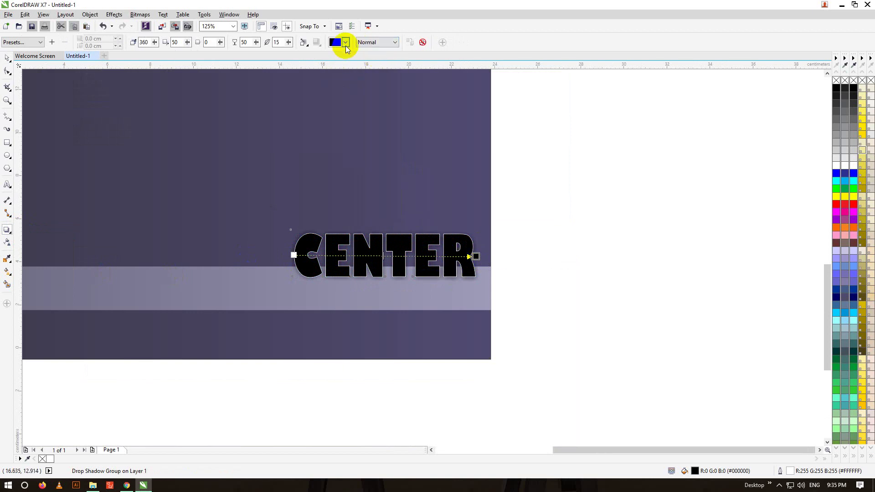
pyautogui.click(345, 43)
pyautogui.click(361, 59)
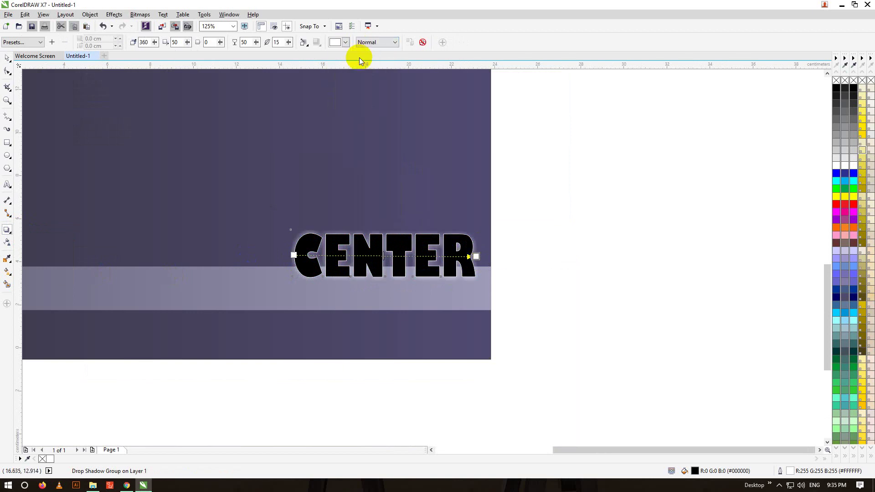
pyautogui.click(8, 58)
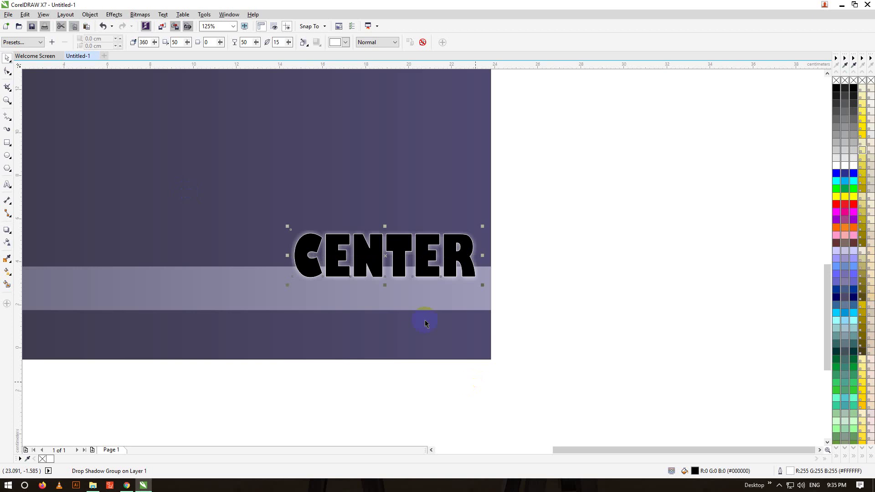
# Shift the glowing CENTER text slightly left, away from the new background's right edge, following the reference's placement
pyautogui.scroll(-1, 433, 304)
pyautogui.scroll(3, 446, 116)
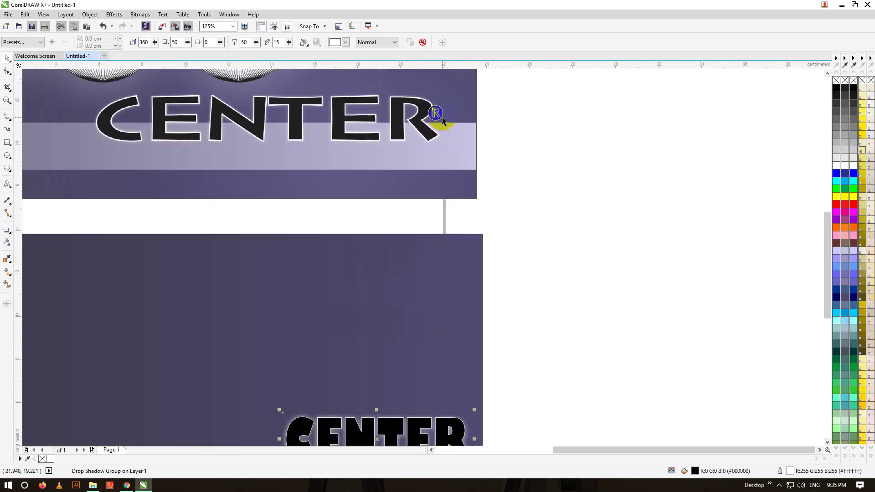
pyautogui.scroll(-3, 435, 94)
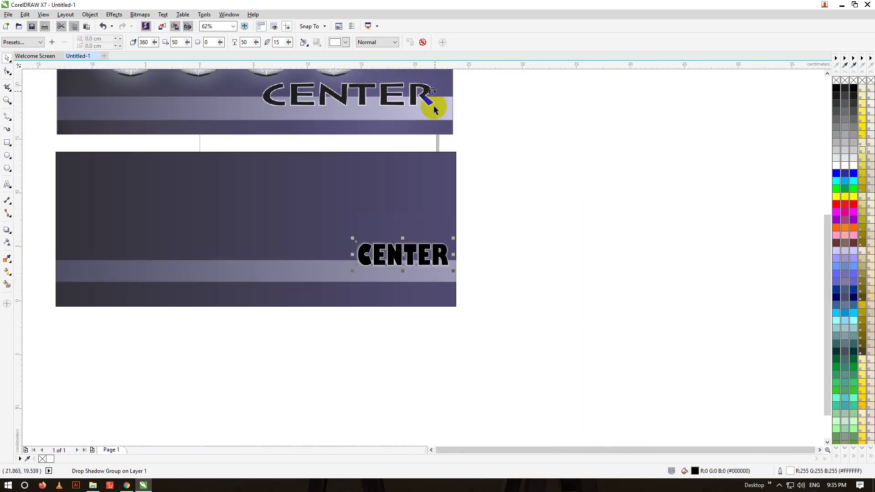
pyautogui.moveTo(439, 254)
pyautogui.mouseDown()
pyautogui.moveTo(449, 255)
pyautogui.moveTo(427, 254)
pyautogui.mouseUp()
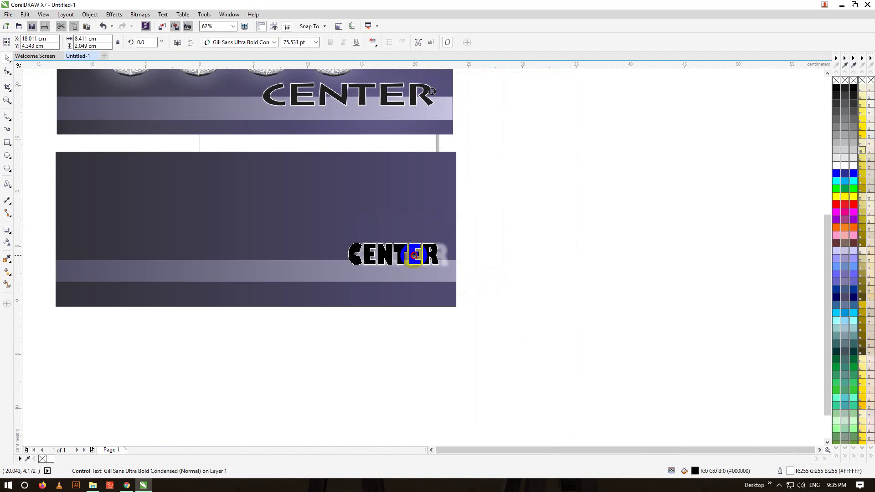
pyautogui.click(506, 253)
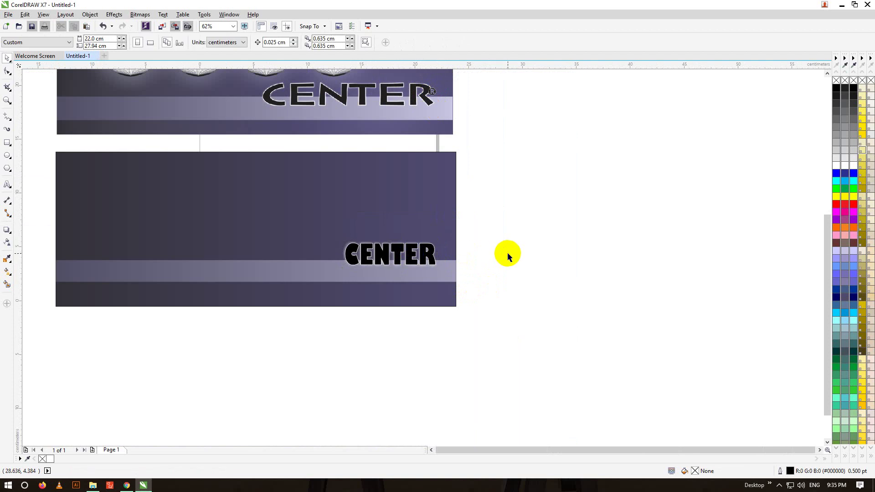
# Draw a circle about 2.03 cm across to the right of the new background and fill it with black
pyautogui.click(8, 156)
pyautogui.moveTo(482, 237); pyautogui.dragTo(503, 256)
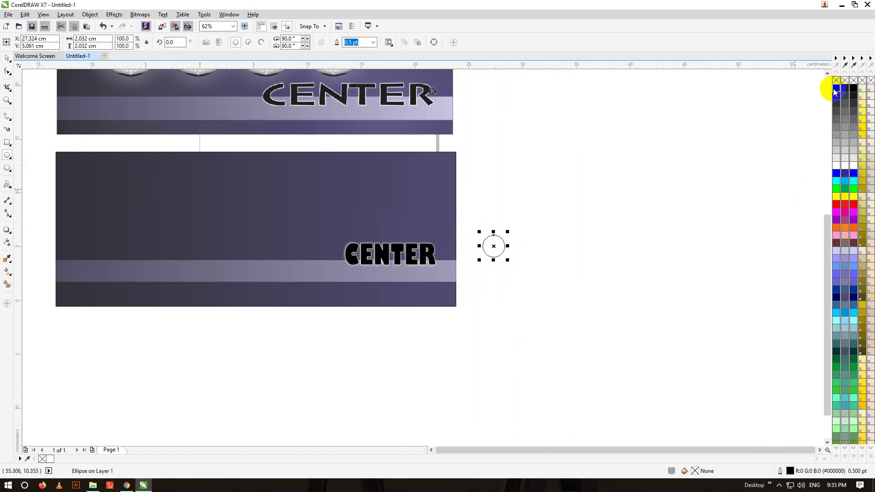
pyautogui.click(835, 89)
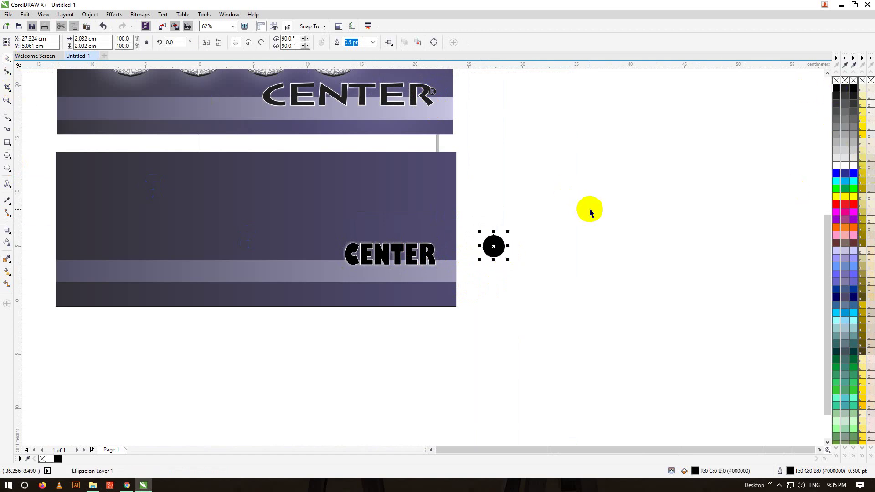
pyautogui.click(505, 223)
# Add the letter R as artistic text and centre it on the black circle, like the reference's registered mark
pyautogui.scroll(3, 500, 247)
pyautogui.scroll(-3, 423, 178)
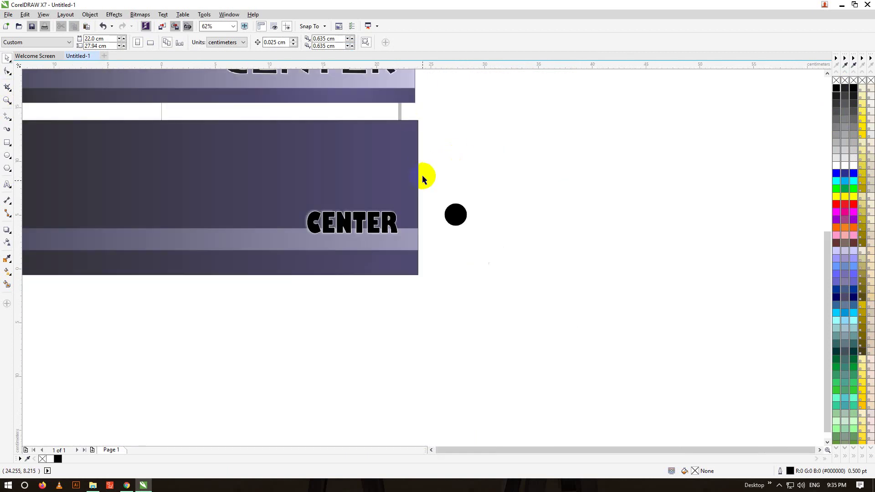
pyautogui.click(828, 77)
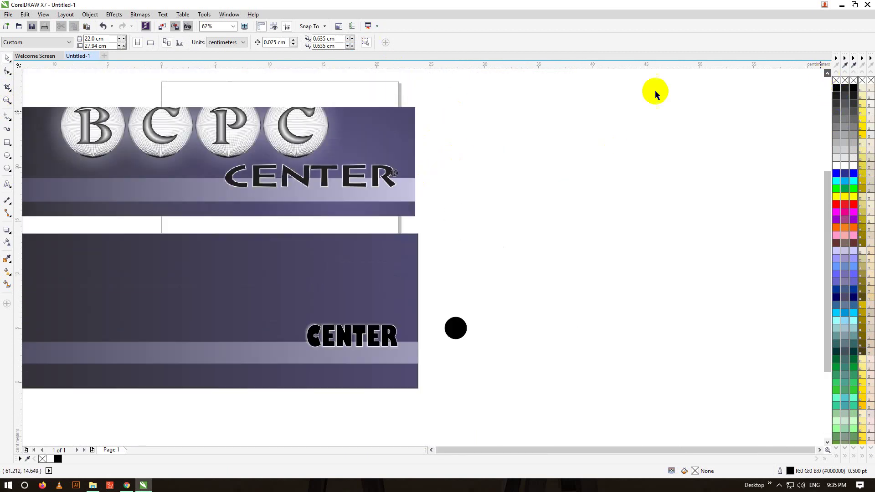
pyautogui.scroll(3, 386, 173)
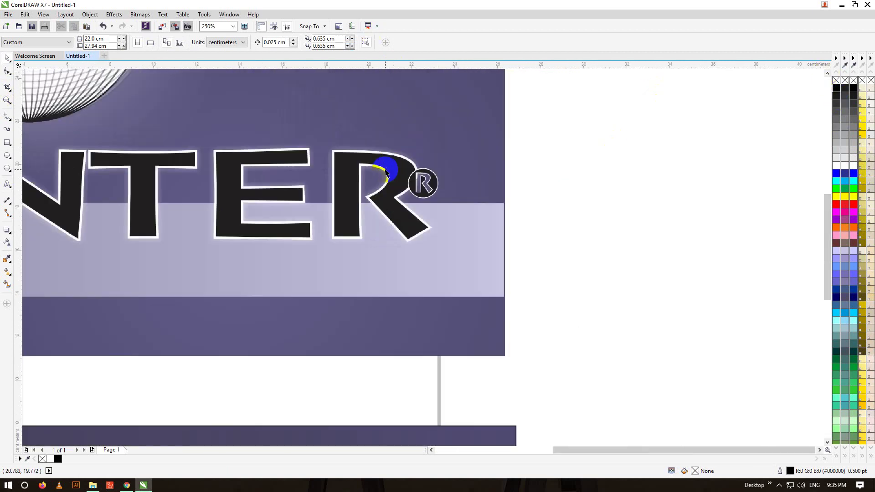
pyautogui.scroll(-3, 385, 173)
pyautogui.scroll(2, 451, 321)
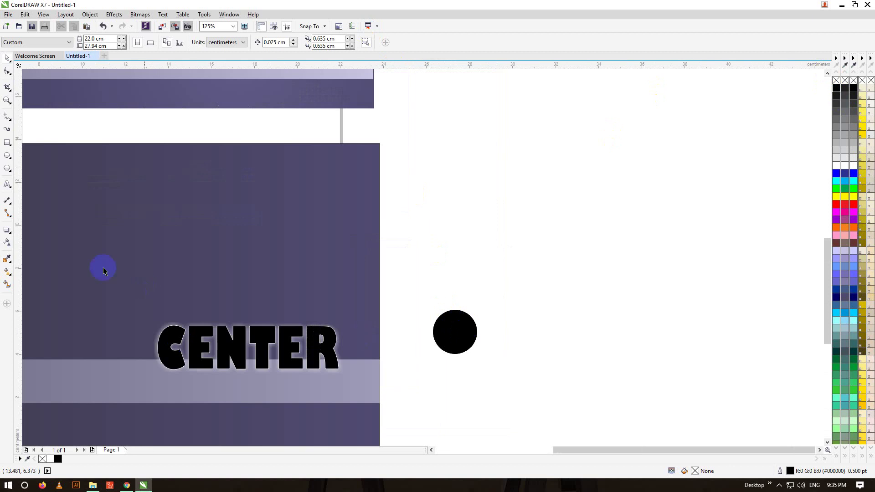
pyautogui.click(9, 185)
pyautogui.click(542, 296)
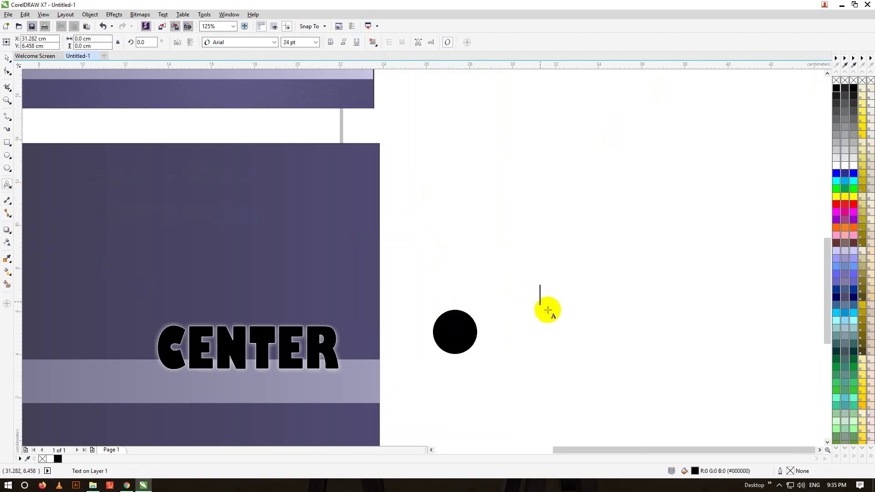
pyautogui.write('R')
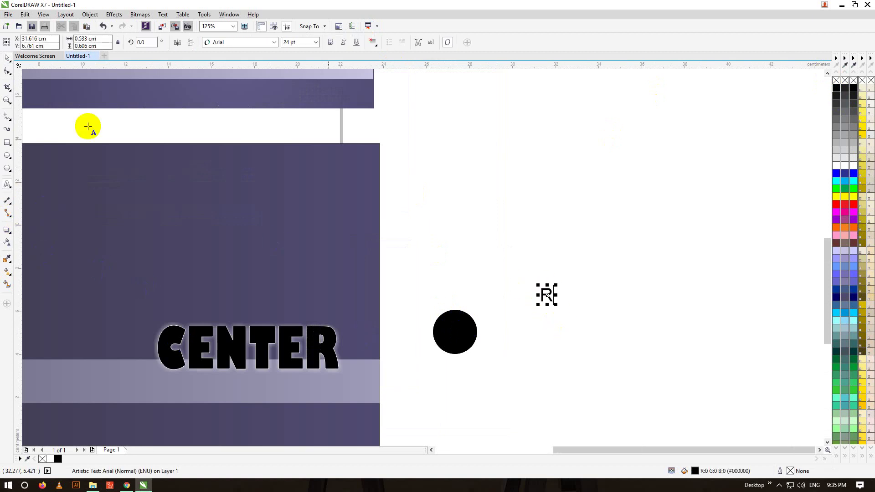
pyautogui.click(6, 57)
pyautogui.moveTo(546, 294); pyautogui.dragTo(449, 332)
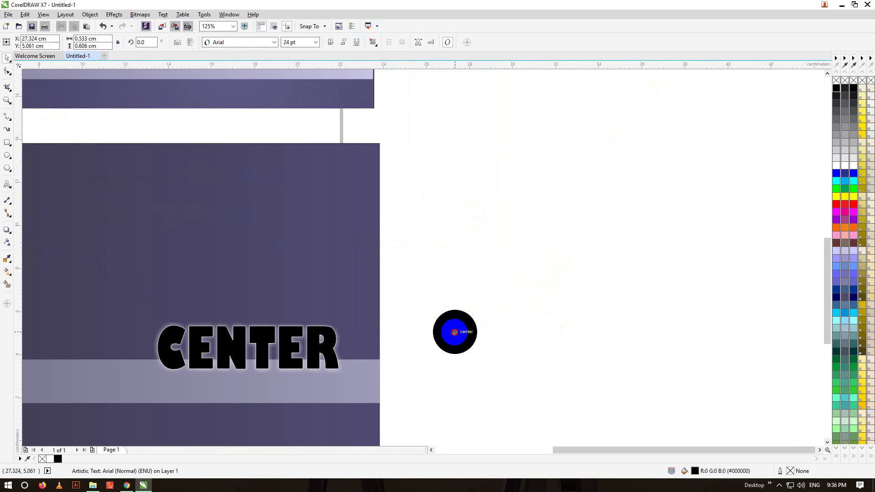
pyautogui.moveTo(454, 333); pyautogui.dragTo(455, 332)
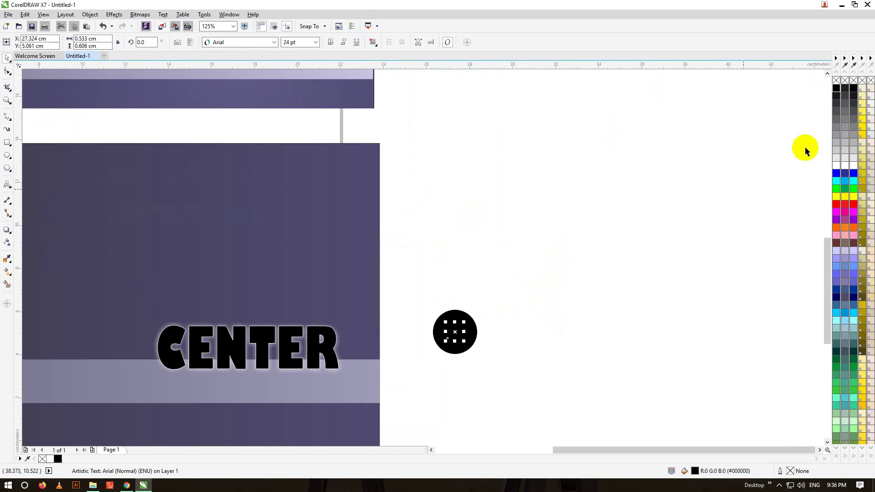
# Fill the R on the black circle with light grey (#CCCCCC) and make it bold
pyautogui.click(837, 151)
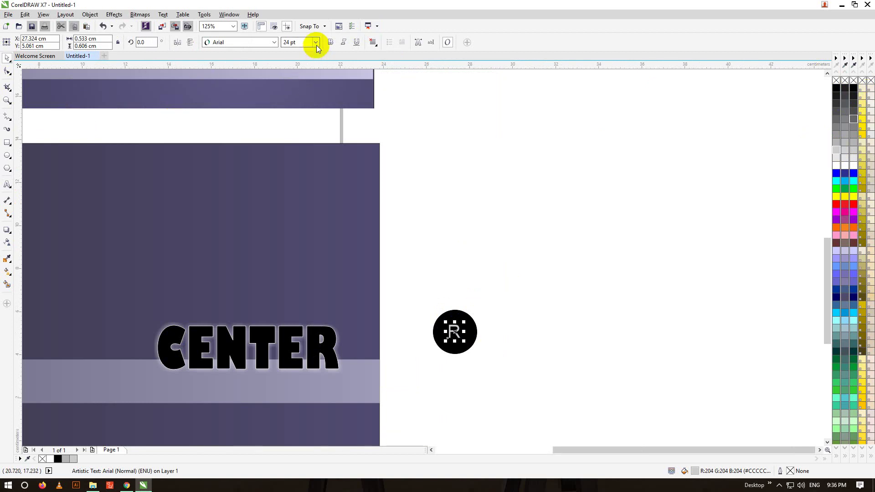
pyautogui.click(330, 43)
pyautogui.scroll(2, 470, 349)
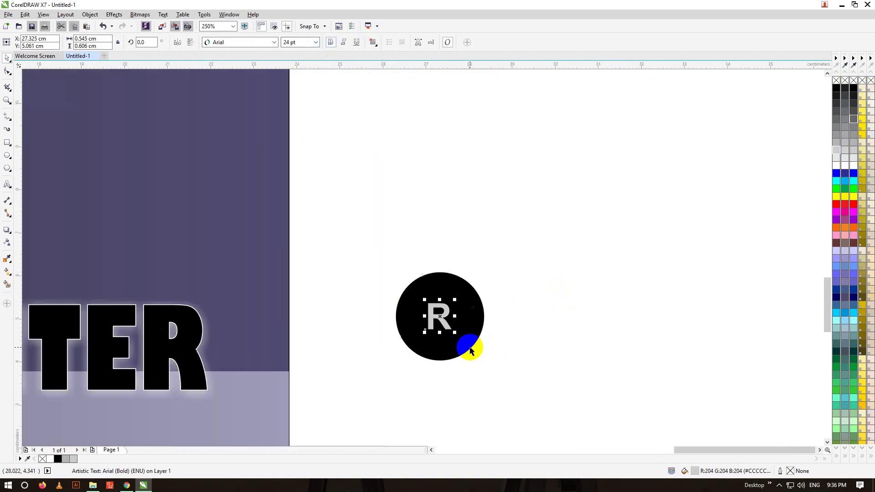
# Give the R a white hairline outline
pyautogui.doubleClick(790, 473)
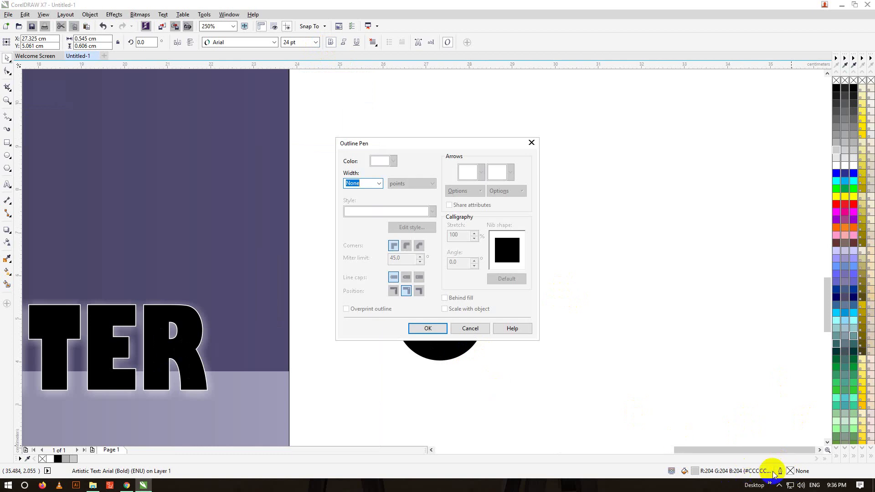
pyautogui.click(378, 183)
pyautogui.click(363, 201)
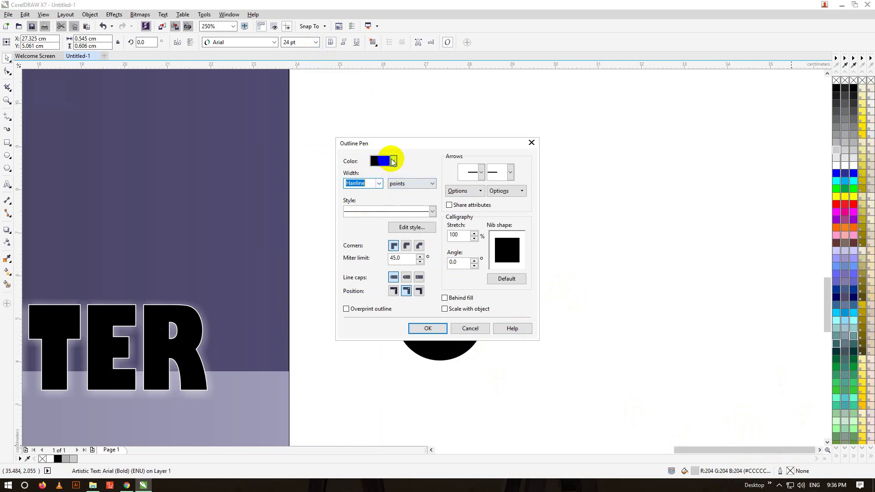
pyautogui.click(393, 161)
pyautogui.click(402, 179)
pyautogui.click(427, 328)
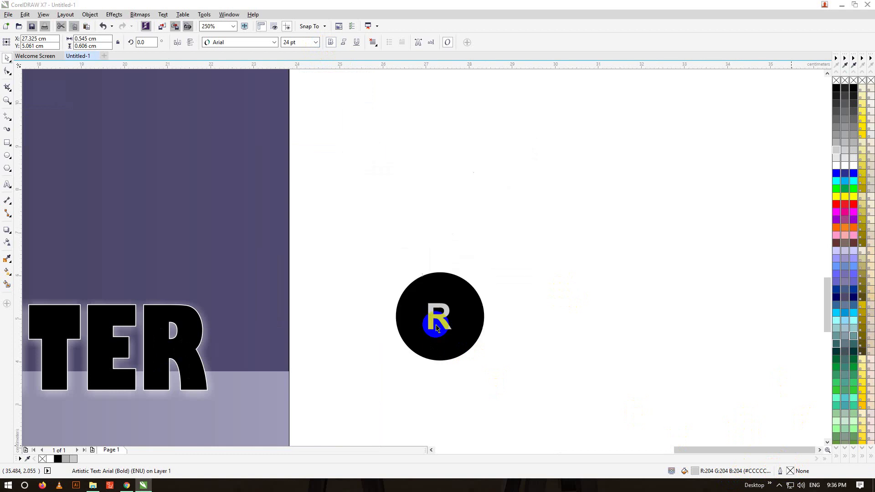
# Enlarge the R about its centre to about 46.7 pt within the black circle
pyautogui.scroll(5, 440, 317)
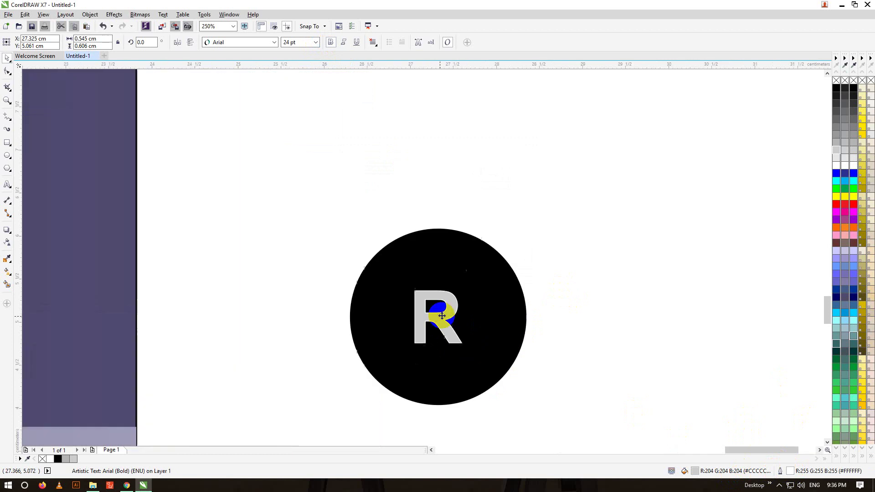
pyautogui.scroll(-3, 449, 262)
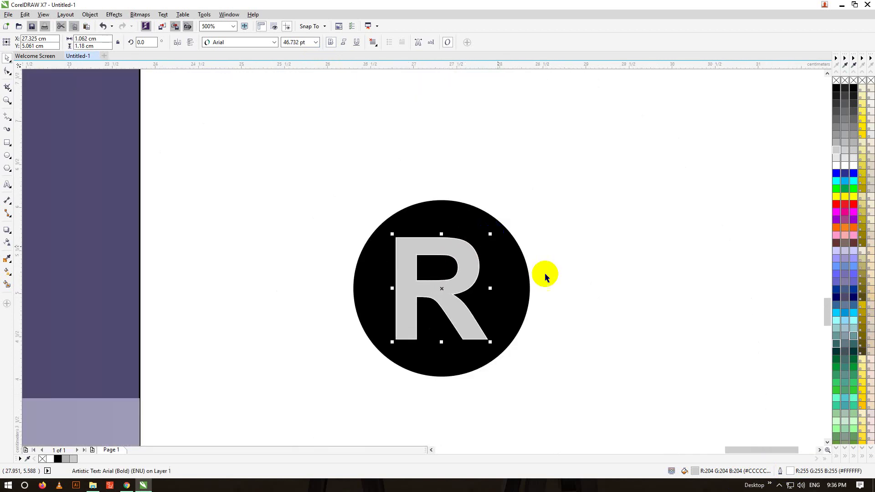
pyautogui.click(554, 285)
pyautogui.scroll(-3, 562, 293)
pyautogui.click(543, 299)
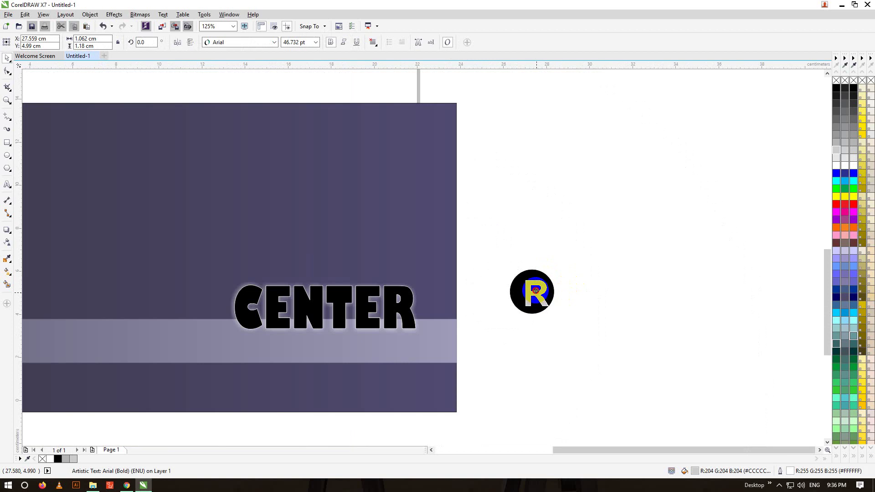
# Move the circle and R together to the upper right of CENTER and shrink the mark to about 1.36 cm across
pyautogui.moveTo(474, 241); pyautogui.dragTo(554, 336)
pyautogui.moveTo(525, 292); pyautogui.dragTo(423, 292)
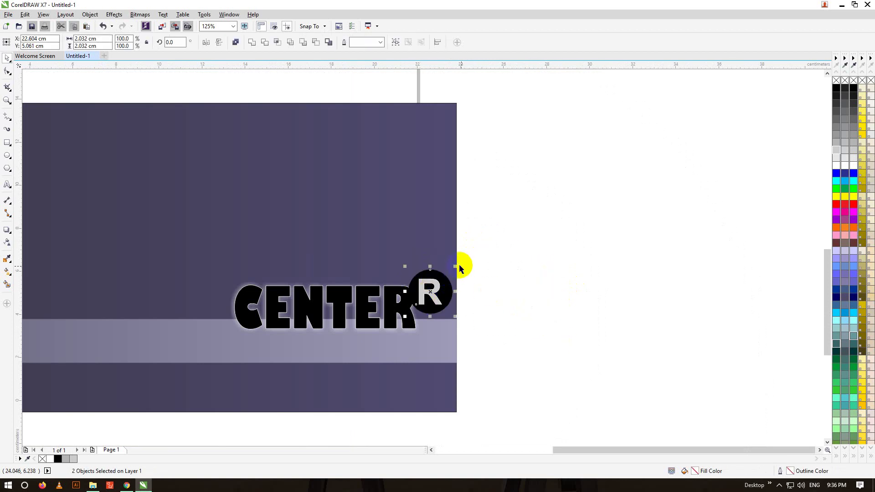
pyautogui.moveTo(455, 266); pyautogui.dragTo(442, 283)
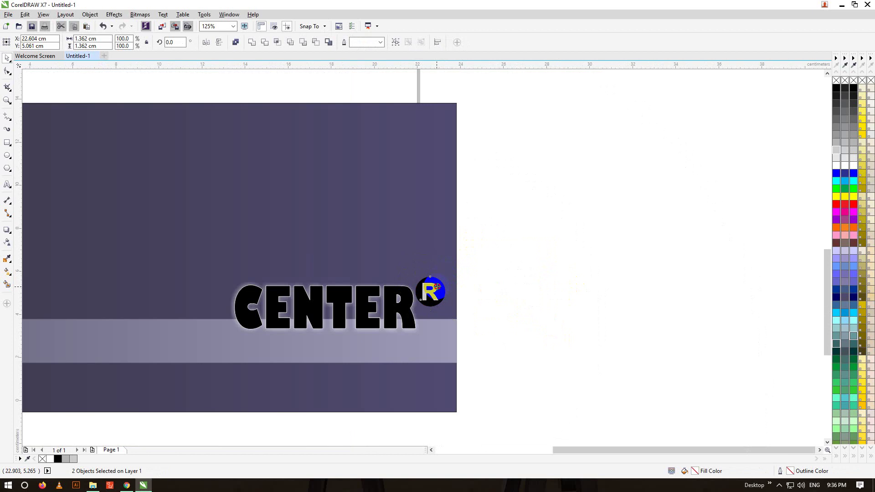
pyautogui.click(504, 325)
# Examine the reference banner's B, C, P, C globes, their line mesh, glow and lettering, against the new banner
pyautogui.scroll(-3, 505, 327)
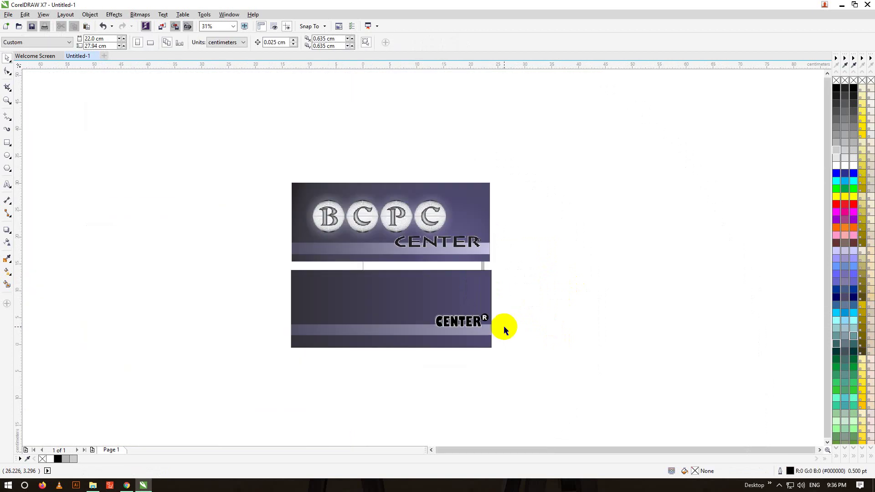
pyautogui.scroll(1, 504, 327)
pyautogui.scroll(-1, 504, 325)
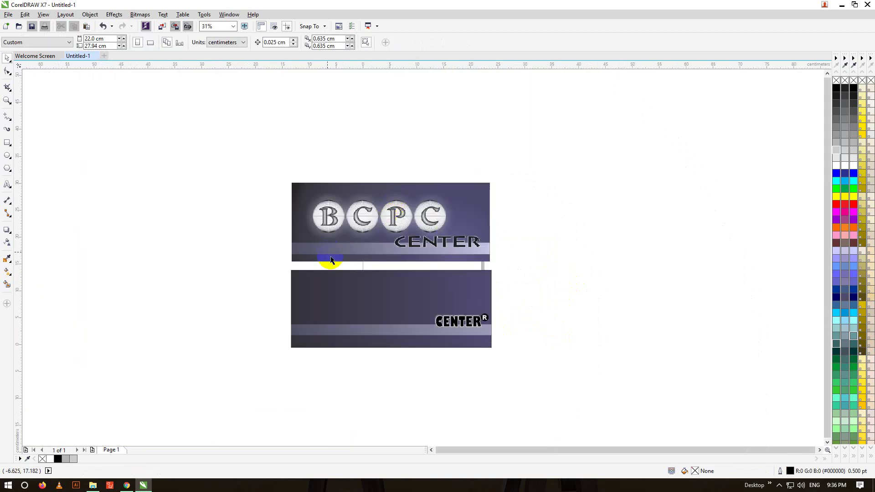
pyautogui.scroll(1, 347, 228)
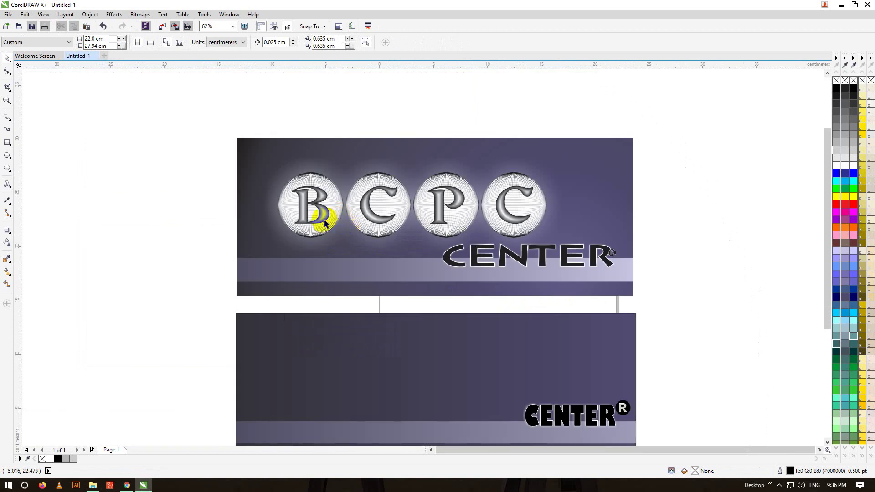
pyautogui.scroll(1, 312, 212)
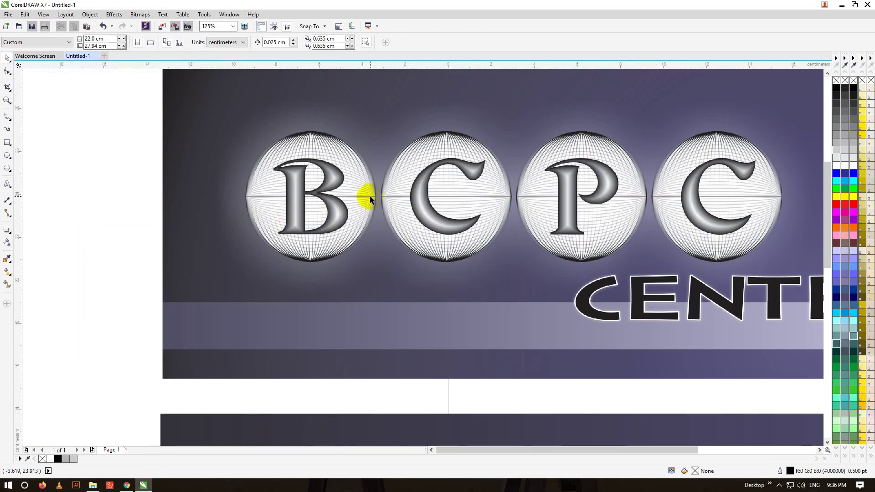
pyautogui.scroll(-2, 332, 187)
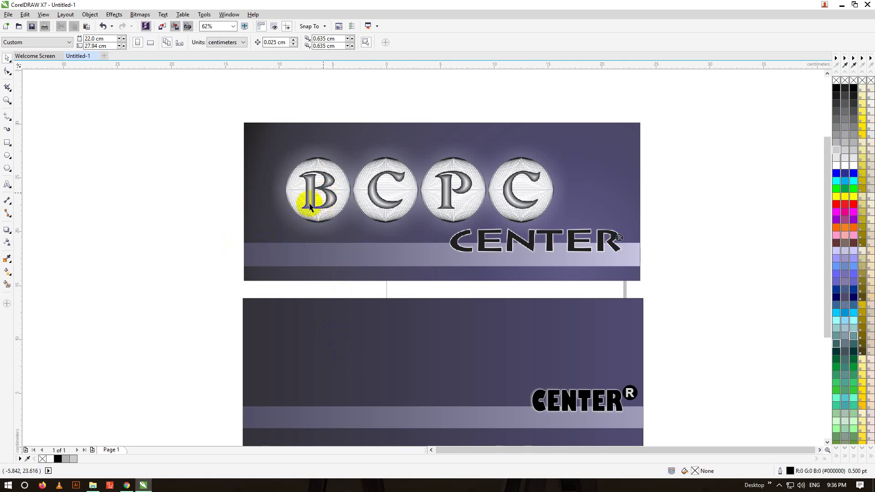
pyautogui.scroll(2, 310, 207)
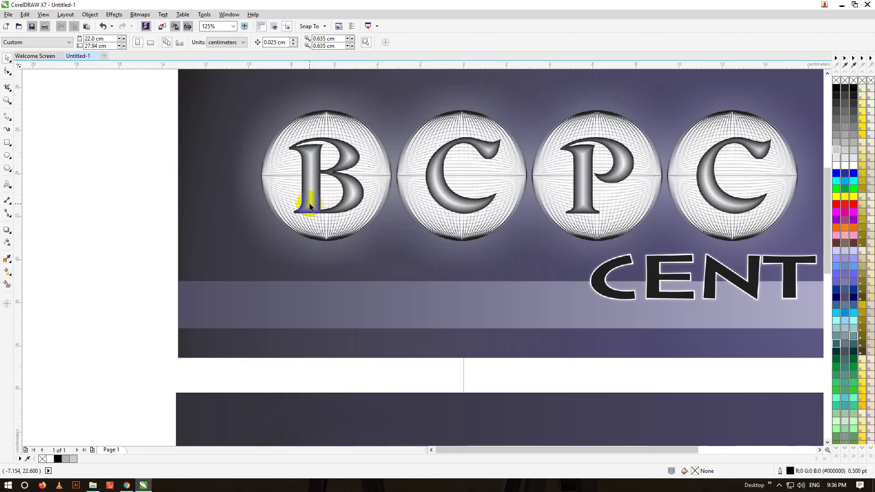
pyautogui.scroll(-2, 310, 207)
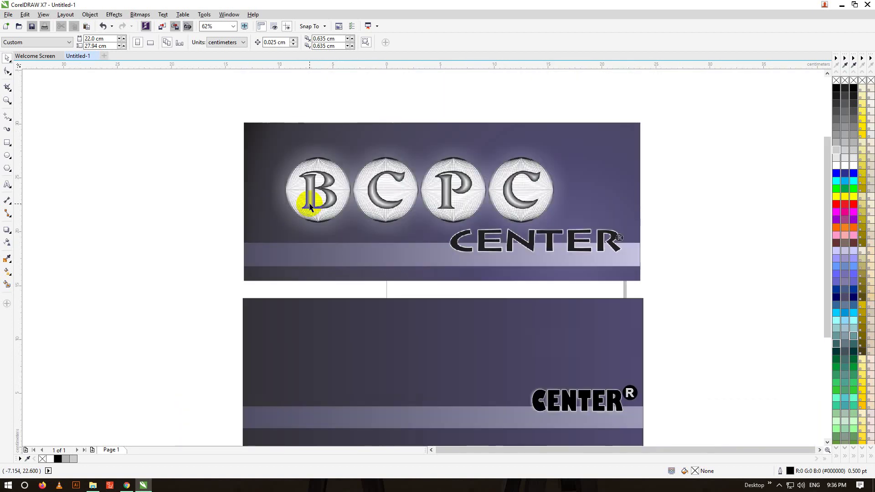
# Draw a circle about 7.75 cm across beside the reference banner and give it a light grey #E6E6E6 outline
pyautogui.click(8, 155)
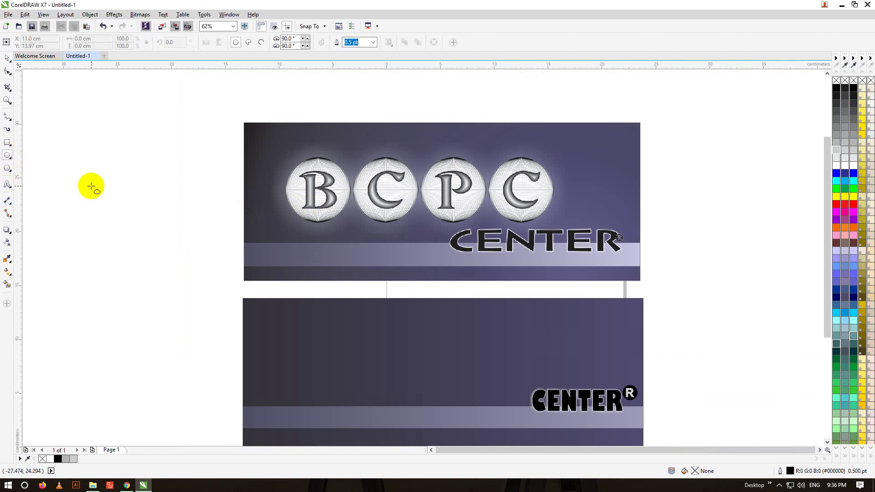
pyautogui.moveTo(88, 183); pyautogui.dragTo(142, 264)
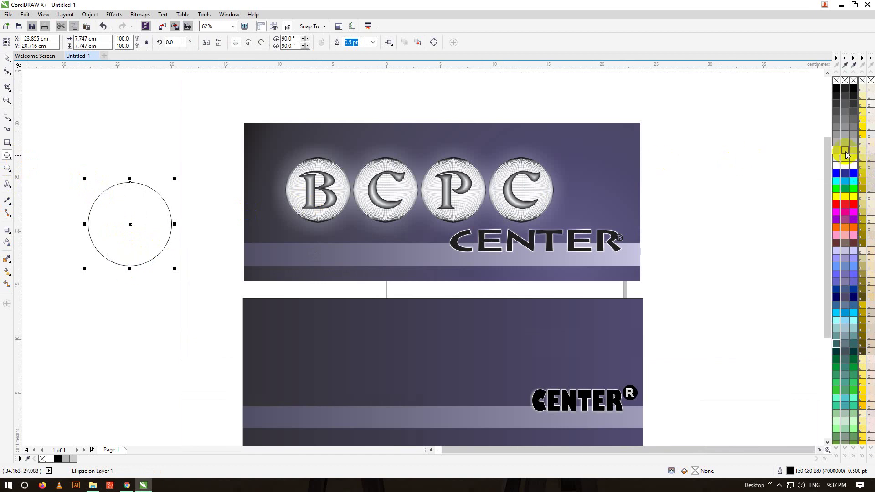
pyautogui.rightClick(860, 166)
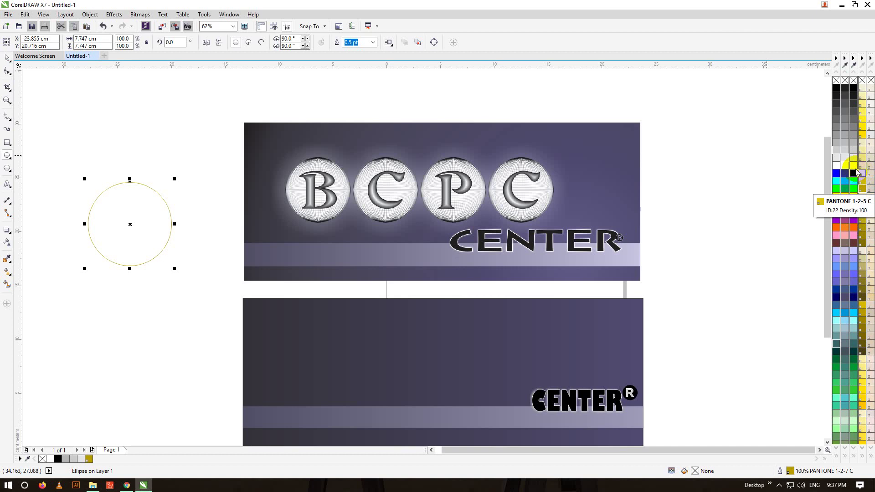
pyautogui.rightClick(837, 161)
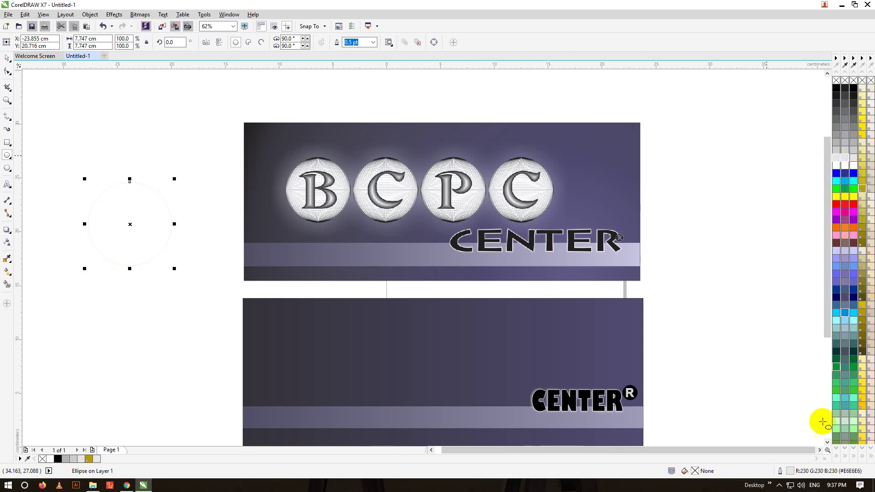
# Set the circle's outline width to 1.0 pt
pyautogui.doubleClick(791, 474)
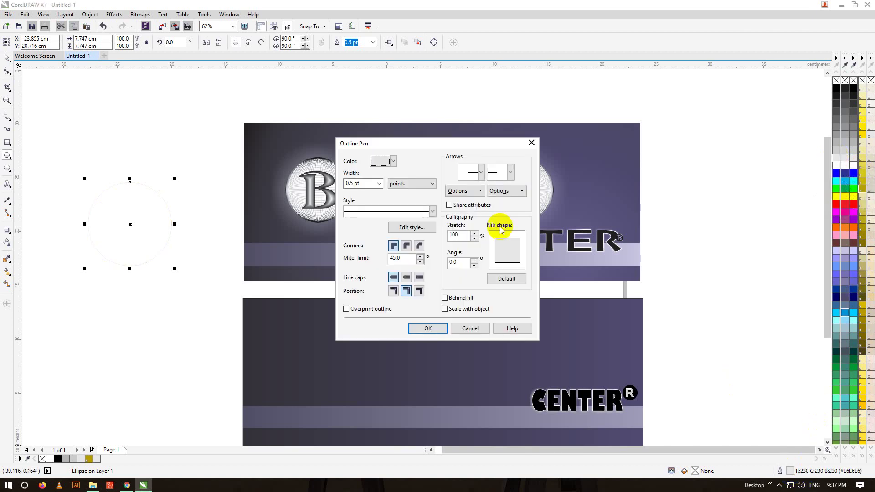
pyautogui.click(379, 184)
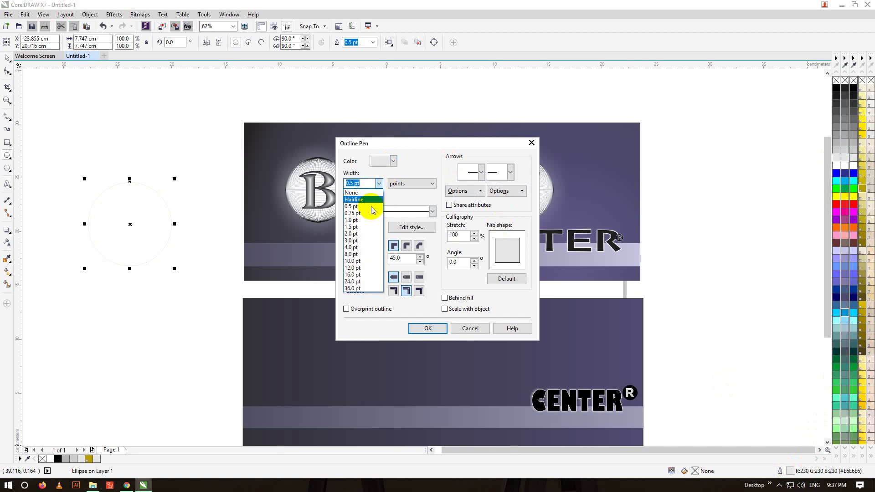
pyautogui.click(365, 220)
pyautogui.click(428, 329)
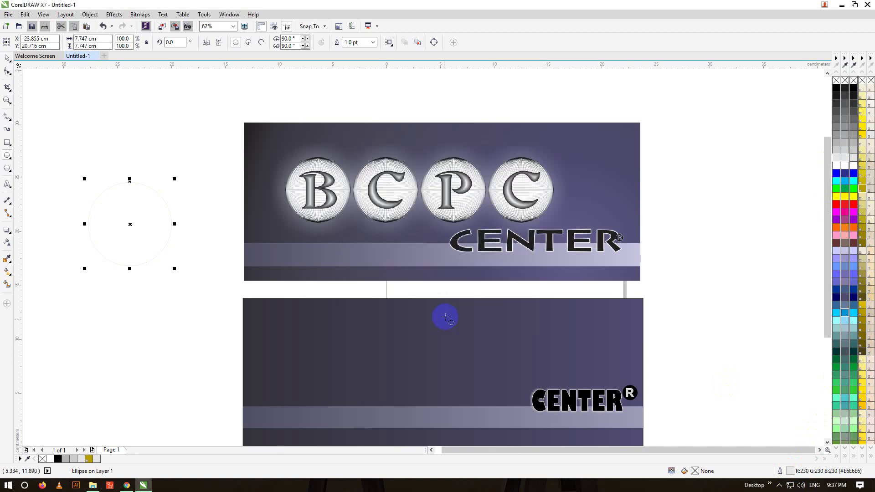
# Thicken the circle's outline to 1.5 pt and change its colour to grey #B3B3B3
pyautogui.scroll(2, 130, 216)
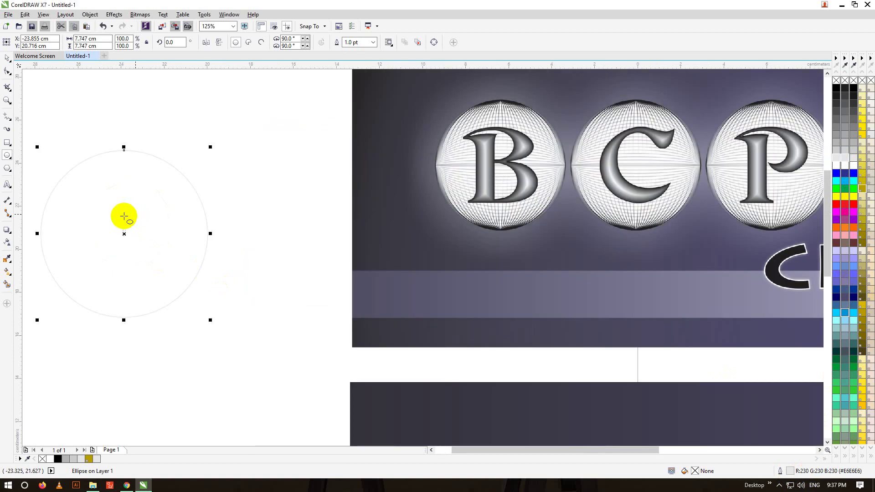
pyautogui.doubleClick(791, 472)
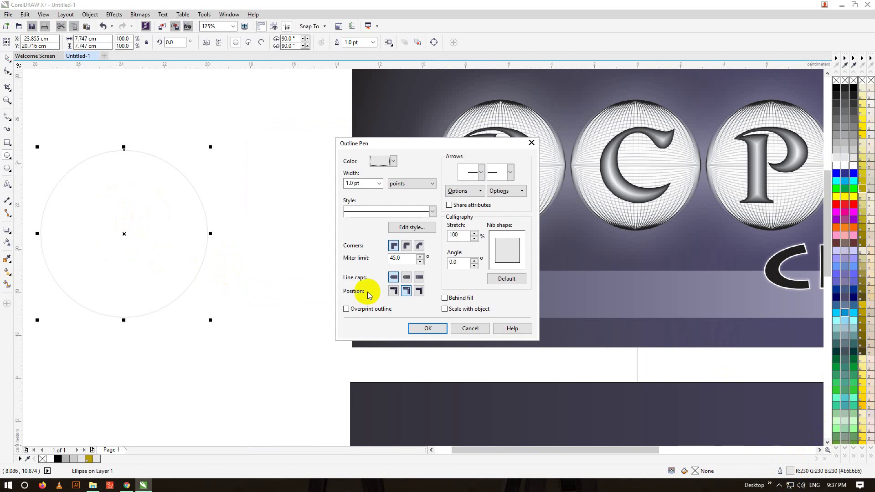
pyautogui.click(378, 183)
pyautogui.click(356, 227)
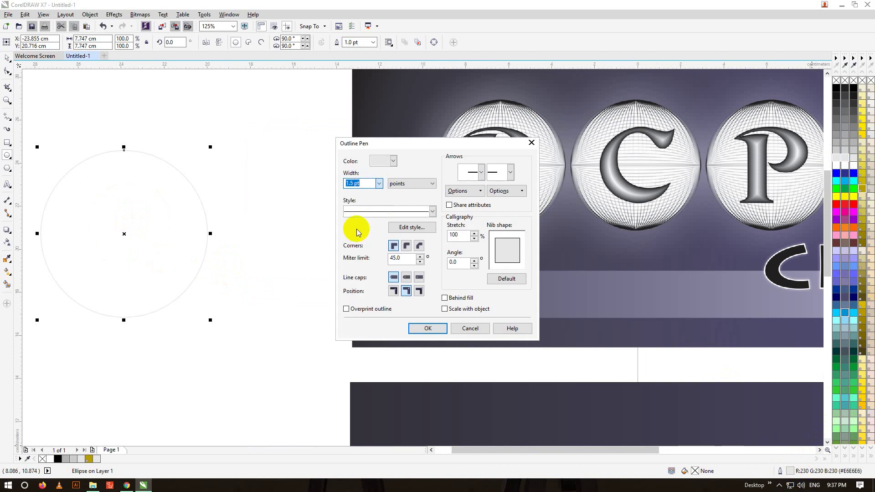
pyautogui.click(392, 161)
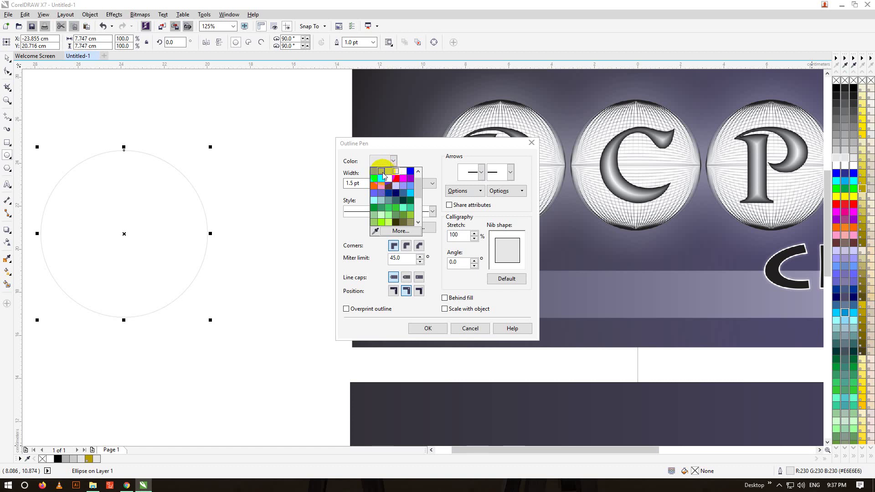
pyautogui.click(389, 172)
pyautogui.click(428, 329)
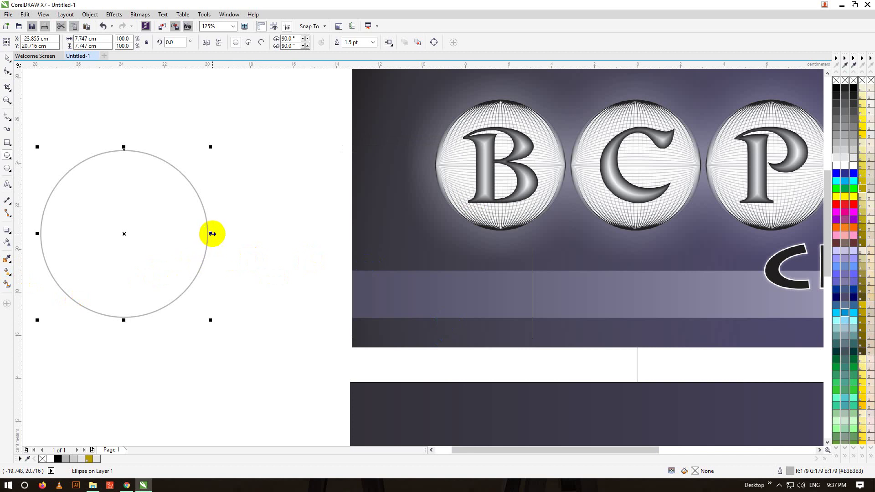
# Try to make a horizontally narrowed copy of the circle about its centre, and undo the attempts
pyautogui.moveTo(210, 234); pyautogui.dragTo(205, 236)
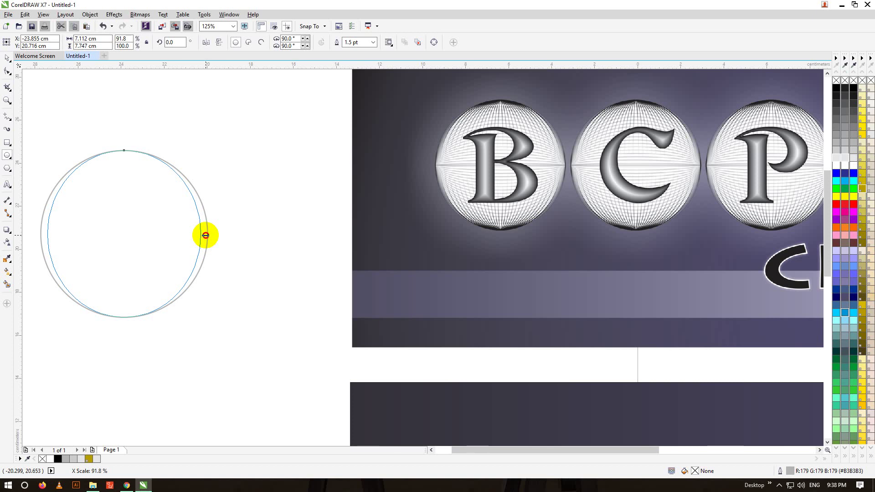
pyautogui.moveTo(206, 235); pyautogui.dragTo(205, 235)
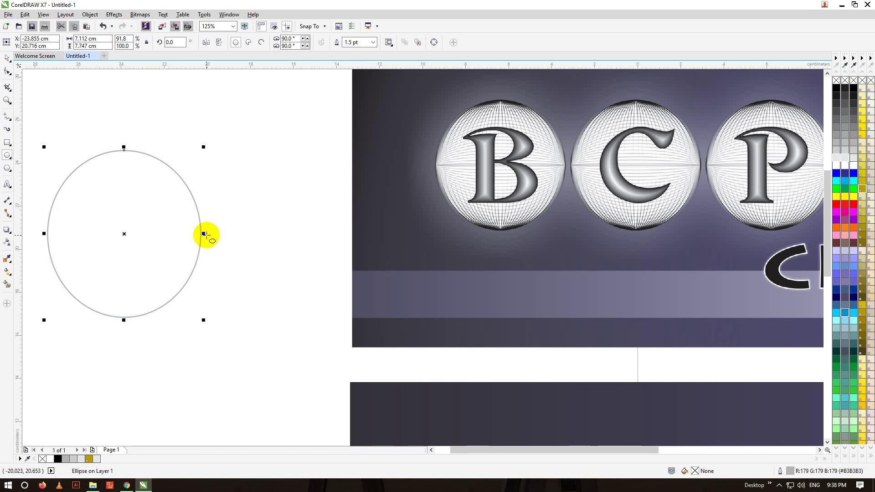
pyautogui.hotkey('ctrl', 'z')
pyautogui.moveTo(205, 234); pyautogui.dragTo(204, 233)
pyautogui.rightClick(204, 234)
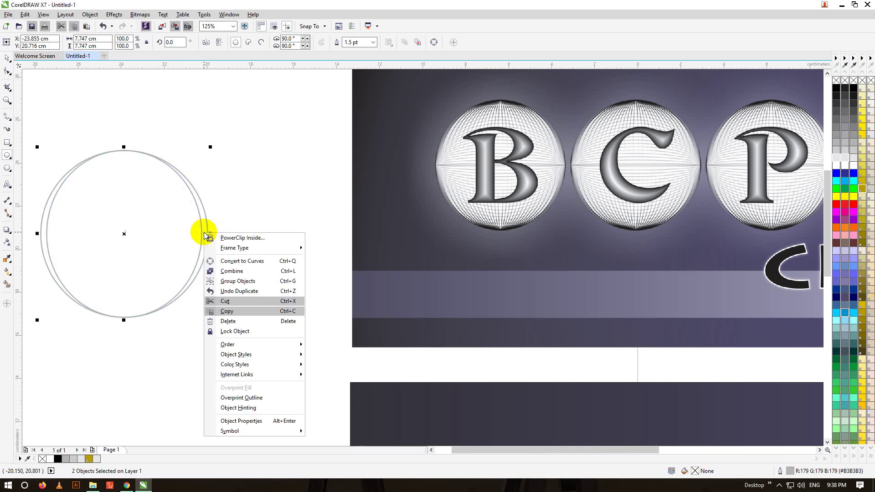
pyautogui.press('Escape')
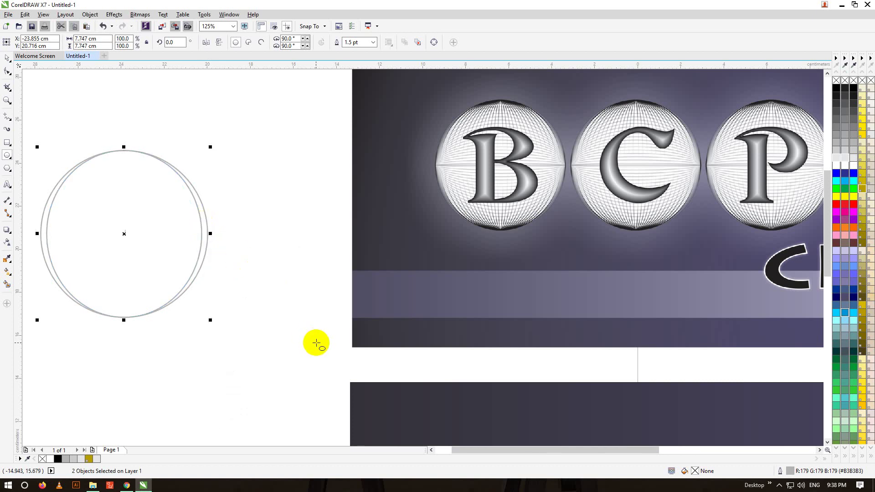
pyautogui.hotkey('ctrl', 'd')
pyautogui.hotkey('ctrl', 'z')
pyautogui.hotkey('ctrl', 'z')
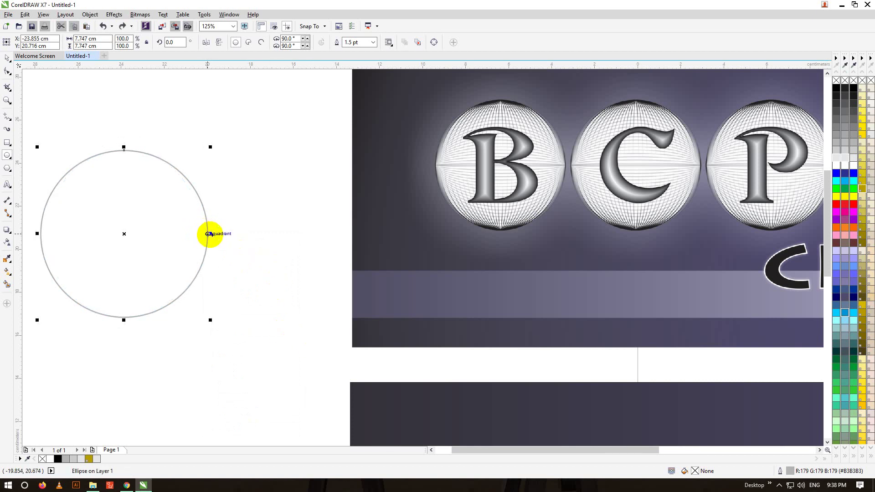
# Make a concentric copy of the circle narrowed to about 7.11 cm wide, and repeat it inward down to about 0.13 cm wide
pyautogui.moveTo(209, 233); pyautogui.dragTo(204, 235)
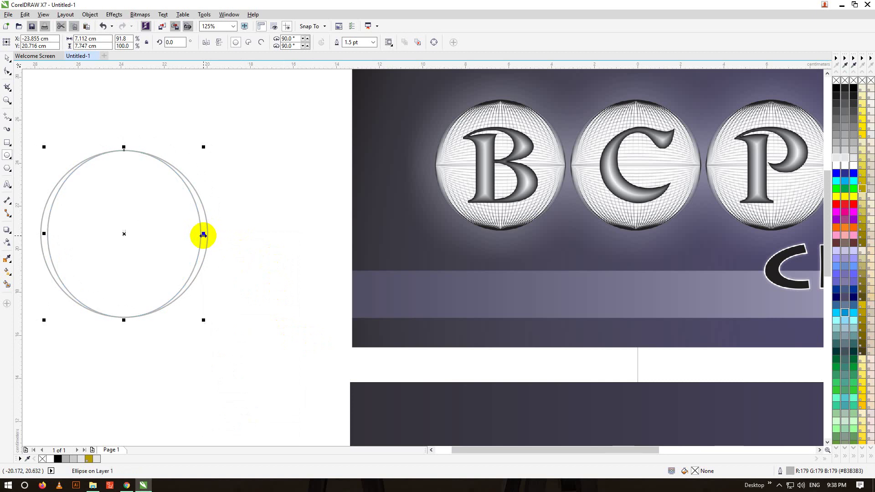
pyautogui.hotkey('ctrl', 'r')
pyautogui.hotkey('ctrl', 'r')
pyautogui.hotkey('ctrl', 'r')
pyautogui.hotkey('ctrl', 'r')
pyautogui.hotkey('ctrl', 'r')
pyautogui.hotkey('ctrl', 'r')
pyautogui.hotkey('ctrl', 'r')
pyautogui.hotkey('ctrl', 'r')
pyautogui.hotkey('ctrl', 'r')
pyautogui.hotkey('ctrl', 'r')
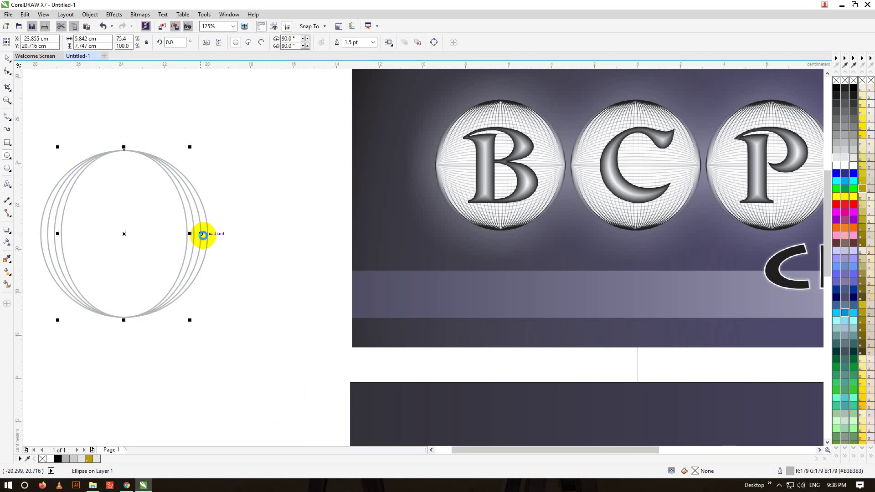
pyautogui.hotkey('ctrl', 'r')
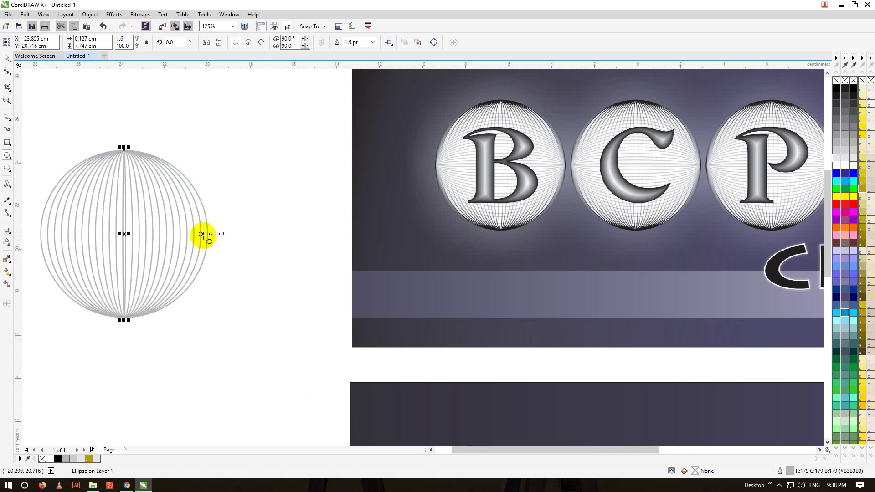
# Select the outer circle with all the nested ellipses and group them into one globe
pyautogui.click(7, 58)
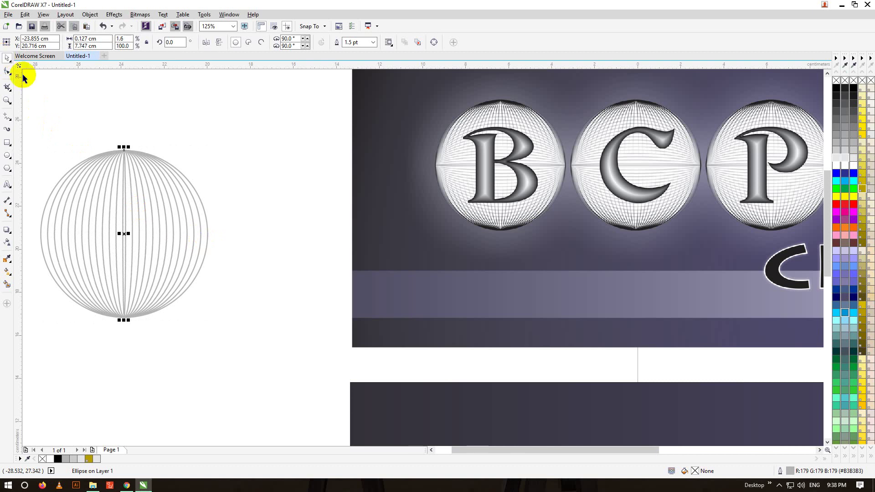
pyautogui.click(53, 122)
pyautogui.moveTo(52, 122); pyautogui.dragTo(214, 346)
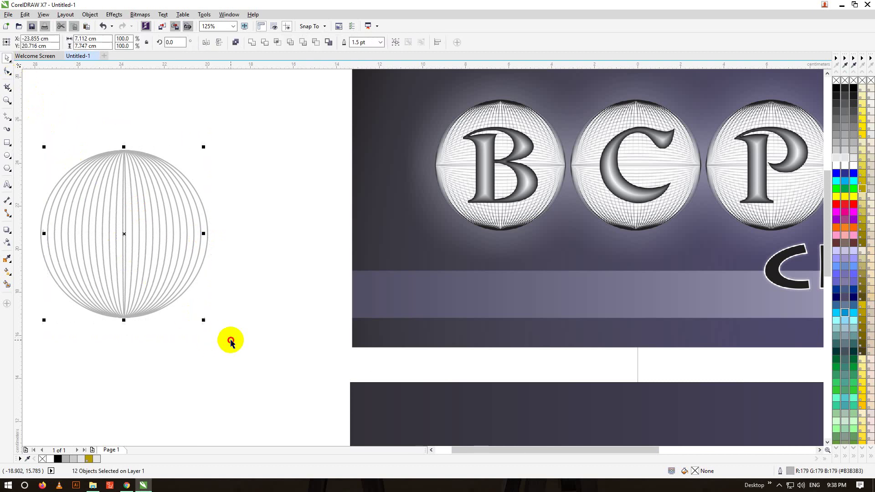
pyautogui.moveTo(266, 382); pyautogui.dragTo(94, 133)
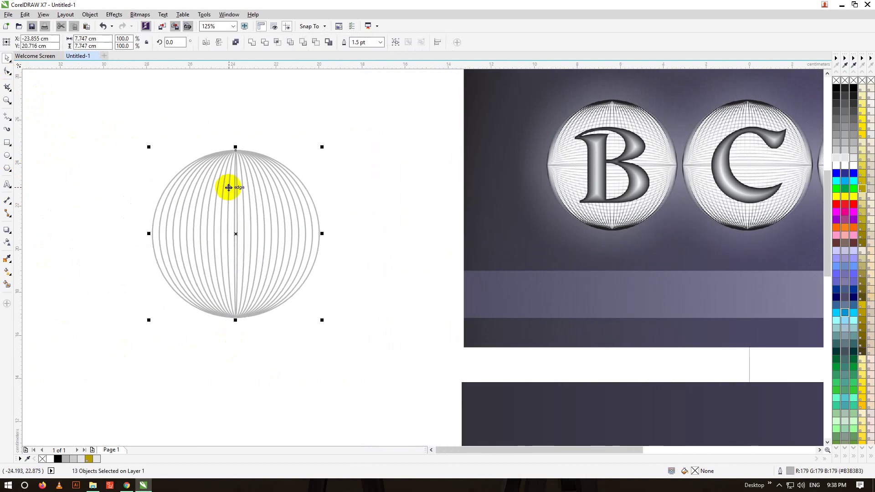
pyautogui.rightClick(250, 204)
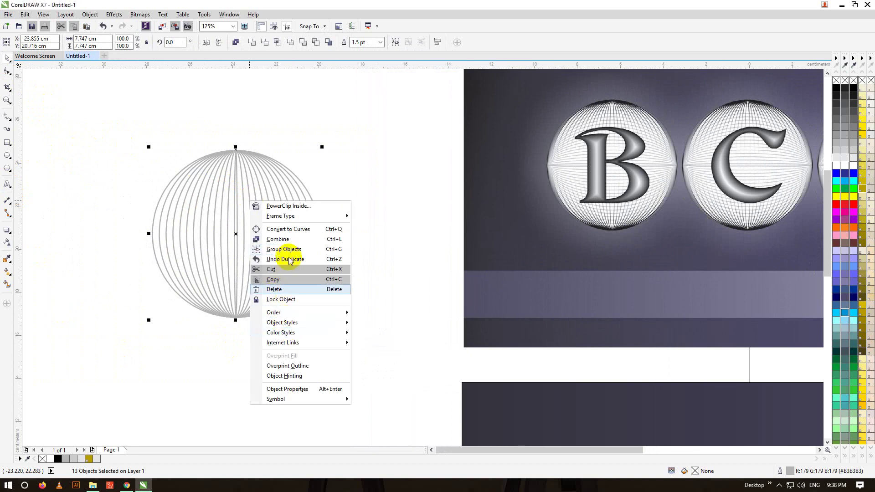
pyautogui.click(287, 250)
# Fill the grouped globe with white and place it in the blank area beside the reference banner
pyautogui.moveTo(285, 253); pyautogui.dragTo(572, 294)
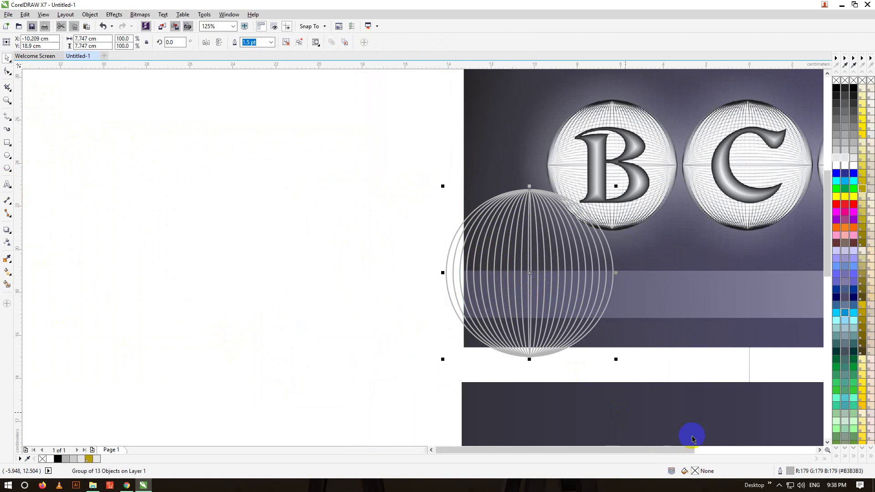
pyautogui.click(819, 450)
pyautogui.click(819, 450)
pyautogui.click(819, 450)
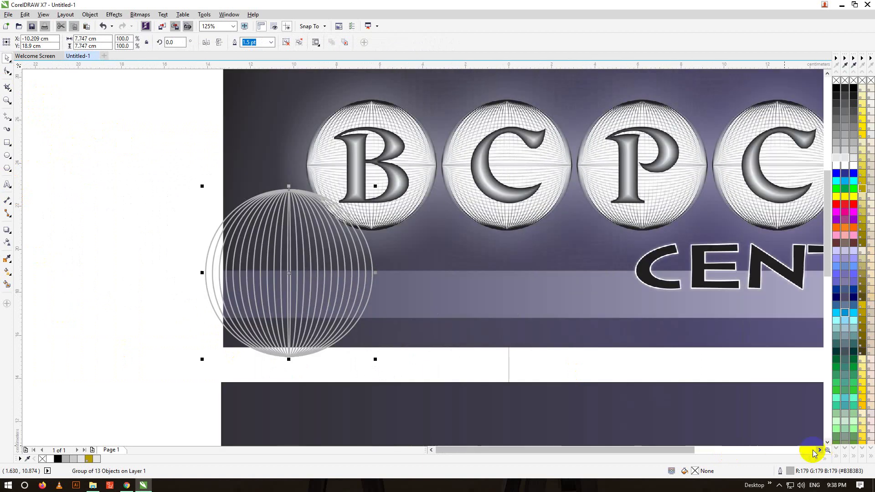
pyautogui.click(838, 163)
pyautogui.click(189, 250)
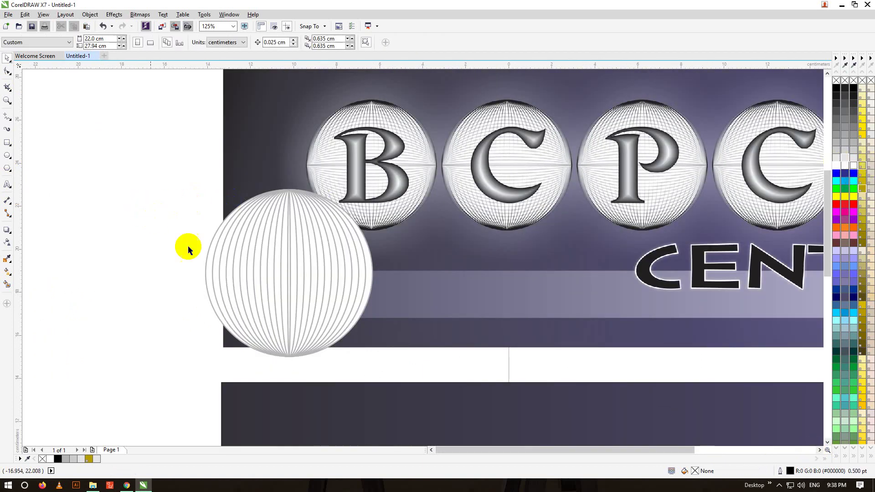
pyautogui.moveTo(241, 264); pyautogui.dragTo(124, 240)
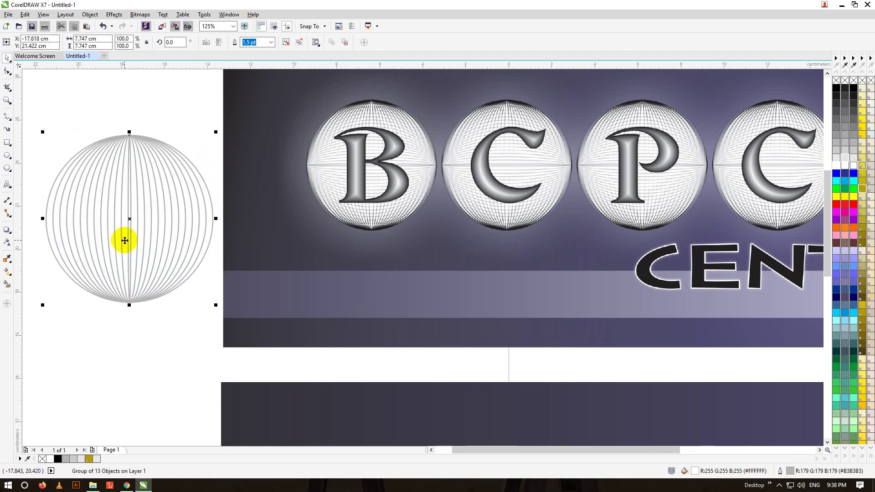
# Duplicate the globe, rotate the copy to about 268° so its lines run horizontally, and align it over the original
pyautogui.hotkey('ctrl', 'd')
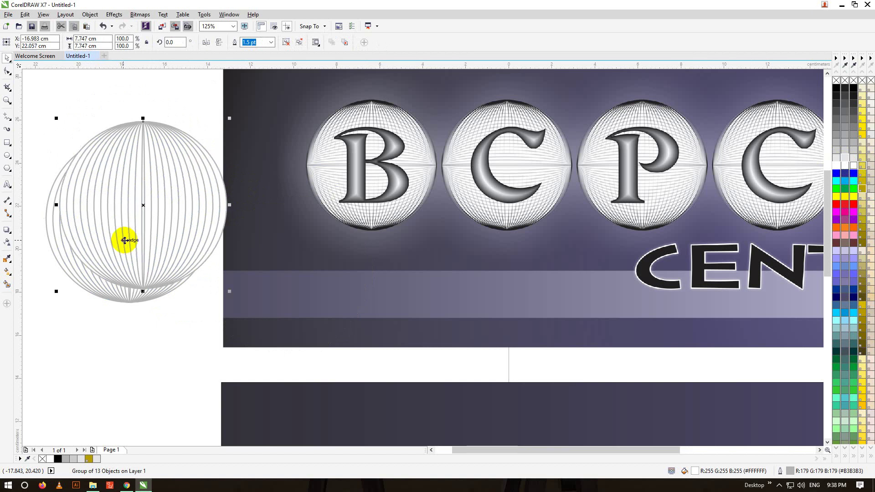
pyautogui.click(164, 196)
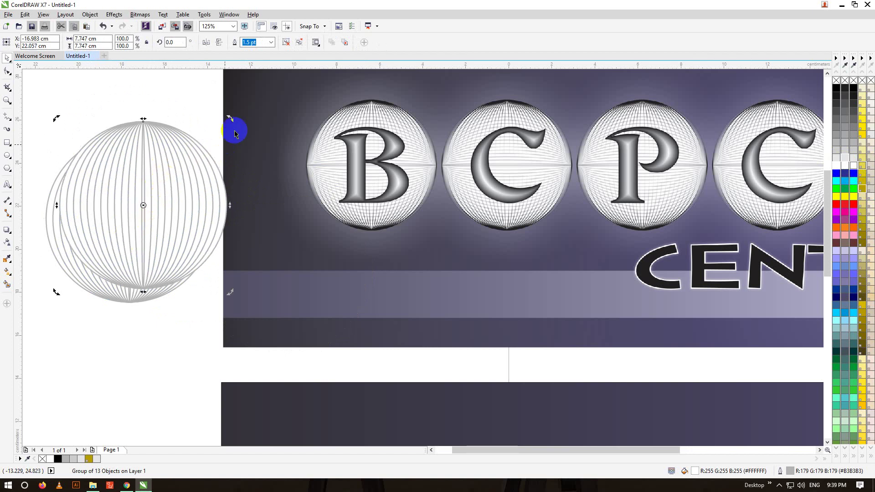
pyautogui.moveTo(230, 118); pyautogui.dragTo(221, 288)
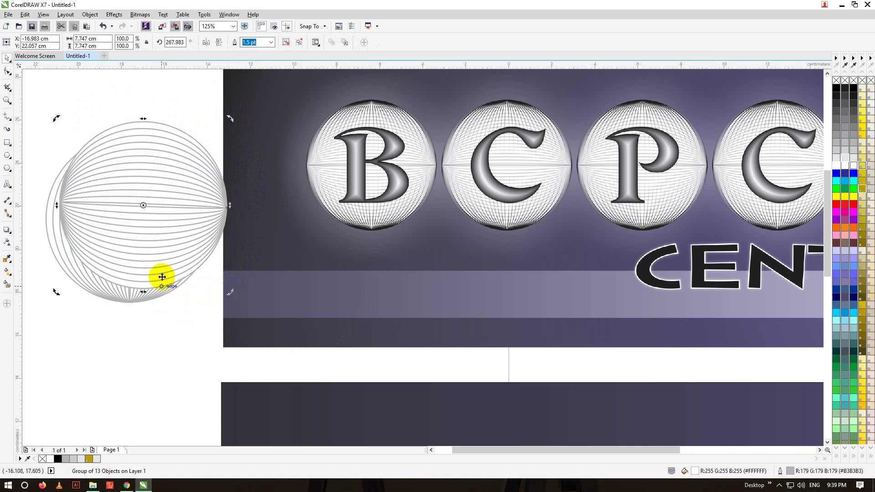
pyautogui.moveTo(152, 228)
pyautogui.mouseDown()
pyautogui.moveTo(144, 240)
pyautogui.moveTo(147, 233)
pyautogui.mouseUp()
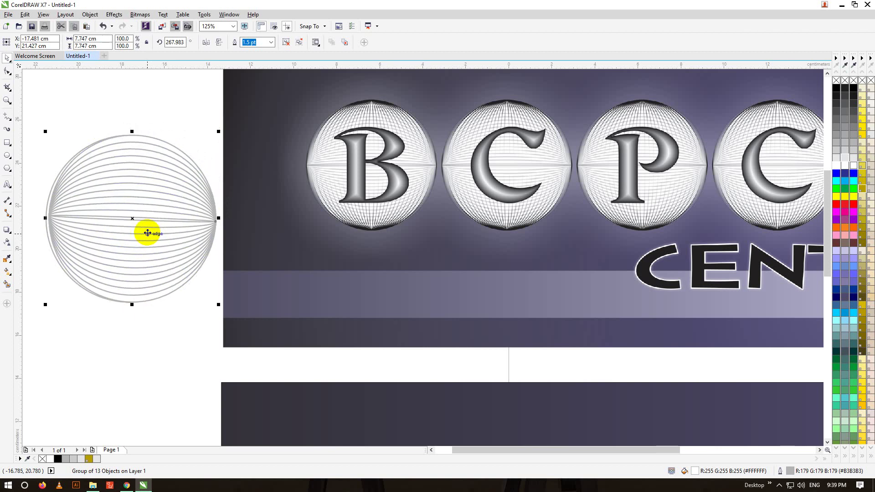
pyautogui.press('Left')
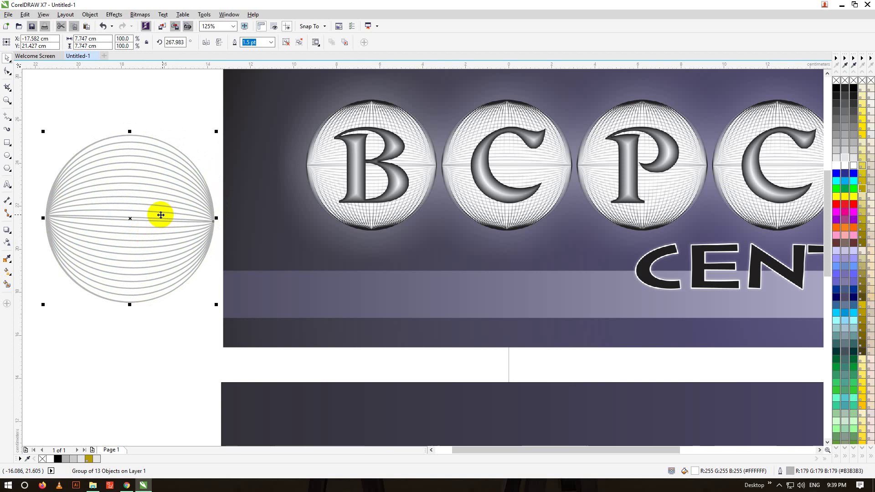
# Apply a uniform transparency of 67 to the rotated globe so the vertical lines beneath show through
pyautogui.click(8, 245)
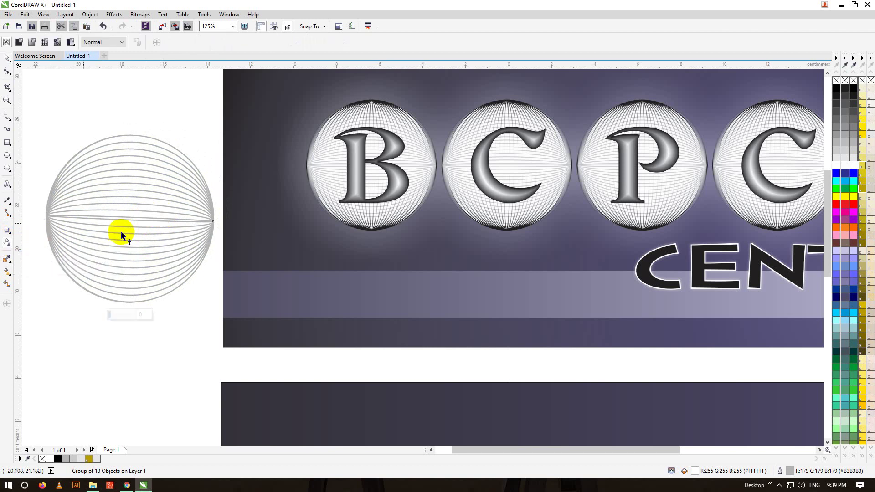
pyautogui.moveTo(110, 315); pyautogui.dragTo(126, 316)
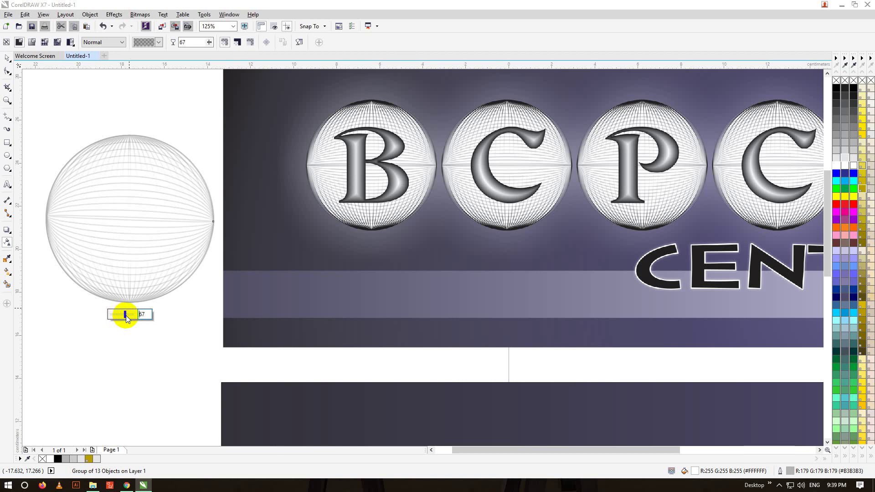
# Move the original globe over the gap between the two banners and stack the transparent rotated copy on top of it
pyautogui.click(385, 155)
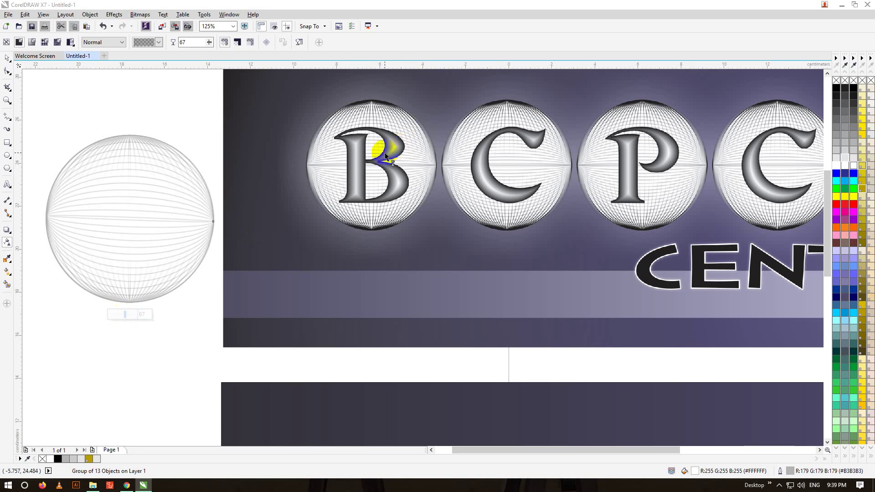
pyautogui.click(6, 58)
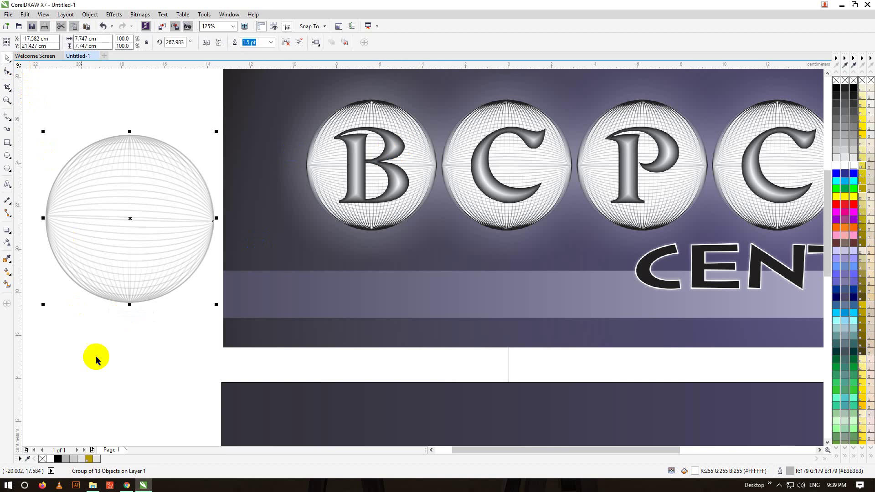
pyautogui.click(96, 365)
pyautogui.moveTo(139, 251); pyautogui.dragTo(166, 150)
pyautogui.moveTo(123, 245); pyautogui.dragTo(340, 360)
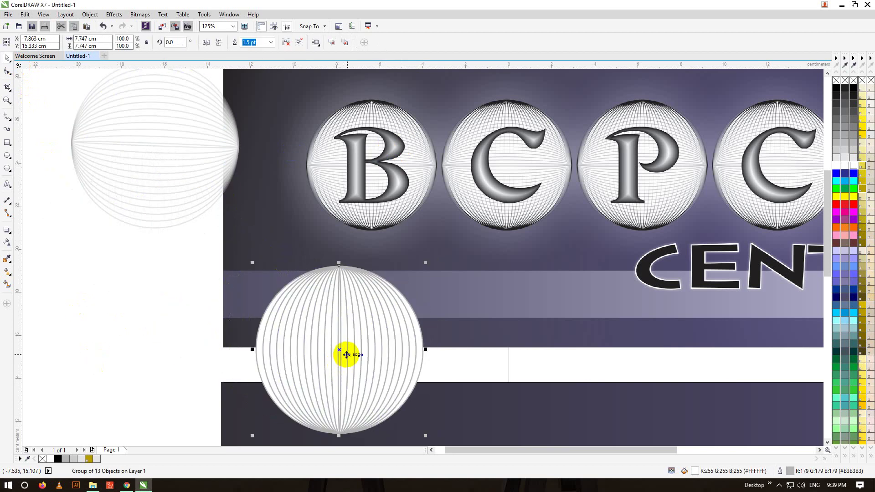
pyautogui.moveTo(196, 141); pyautogui.dragTo(382, 344)
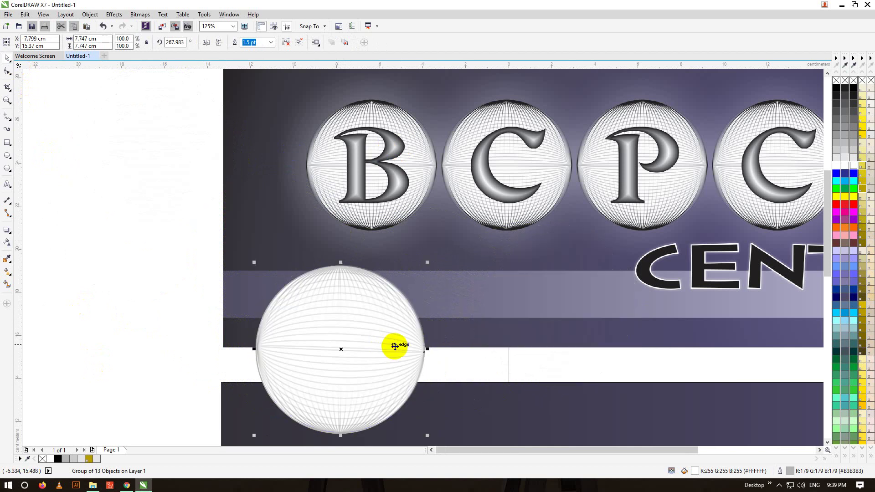
# Set the uniform transparency of the rotated globe to 77
pyautogui.click(7, 242)
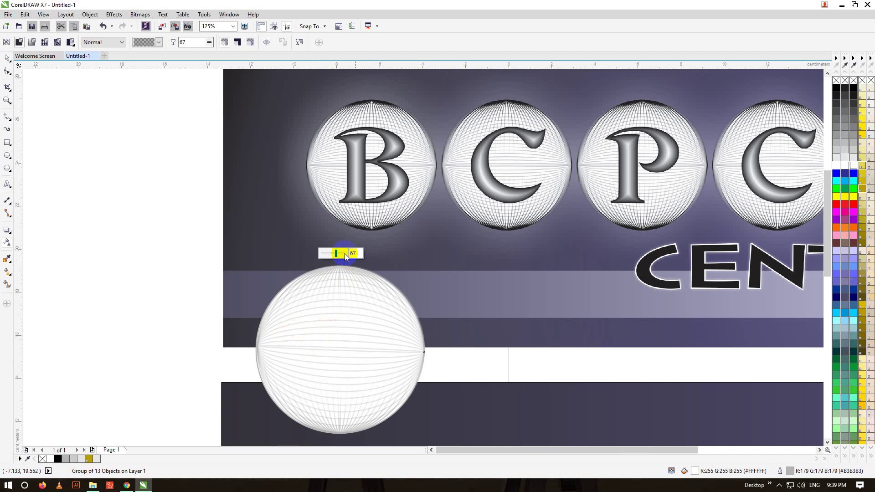
pyautogui.click(337, 254)
pyautogui.moveTo(336, 254); pyautogui.dragTo(331, 257)
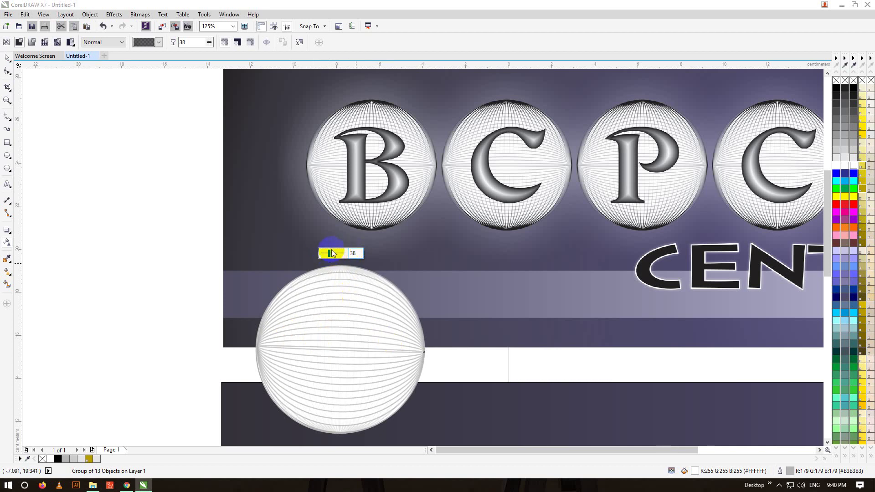
pyautogui.moveTo(331, 253); pyautogui.dragTo(339, 254)
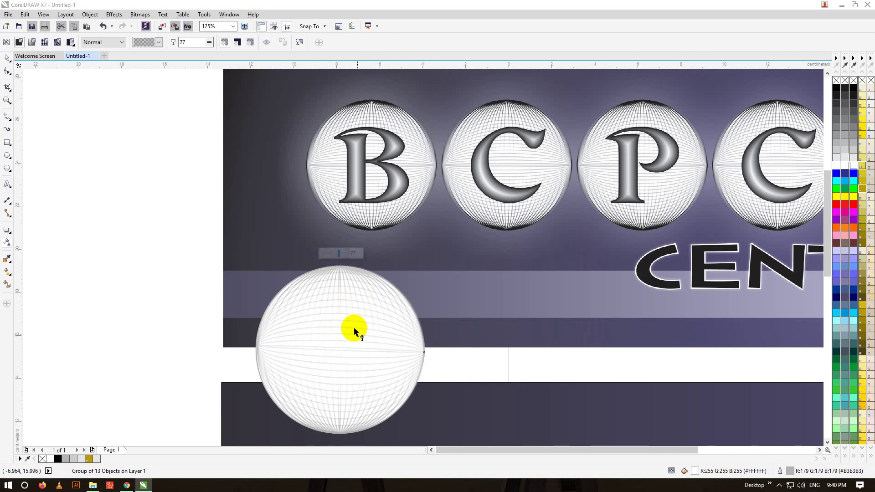
pyautogui.click(7, 58)
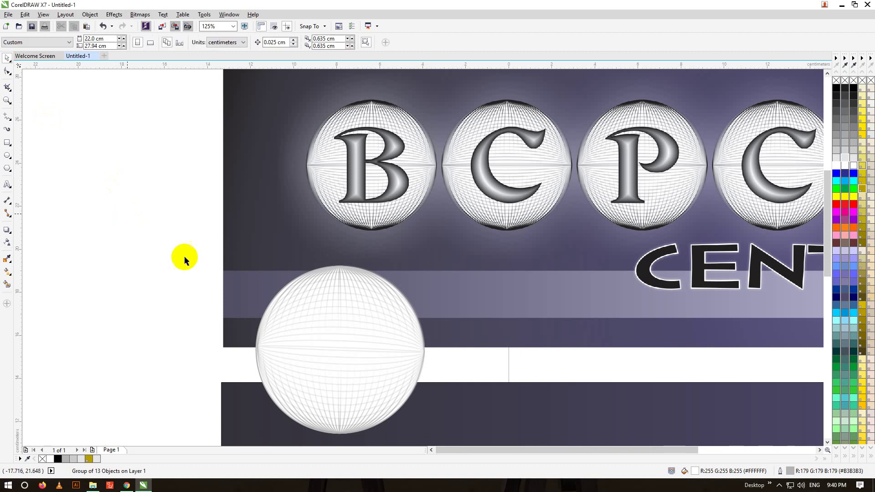
# Move both globe layers to the blank area beside the banners, with the rotated copy aligned over the original
pyautogui.moveTo(314, 319); pyautogui.dragTo(117, 178)
pyautogui.moveTo(316, 354); pyautogui.dragTo(118, 348)
pyautogui.moveTo(127, 190); pyautogui.dragTo(110, 328)
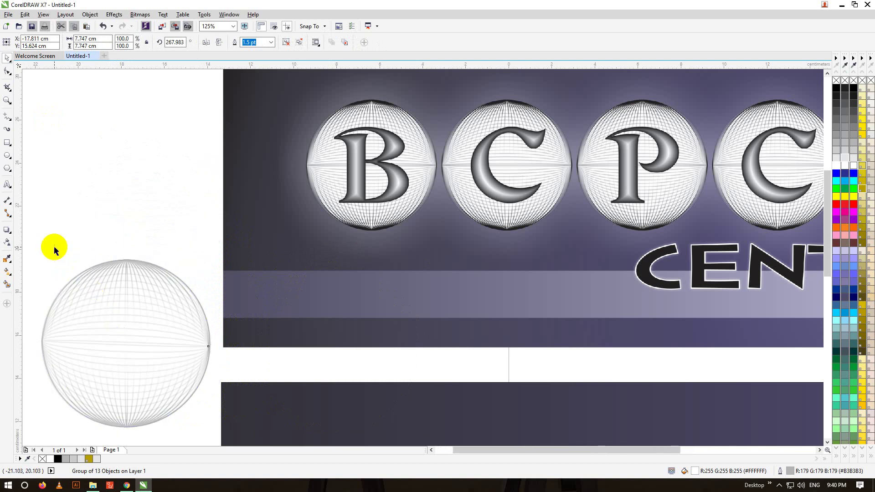
pyautogui.click(55, 247)
# Select both overlapping globe layers and group them into a single object
pyautogui.scroll(-3, 70, 258)
pyautogui.scroll(2, 39, 256)
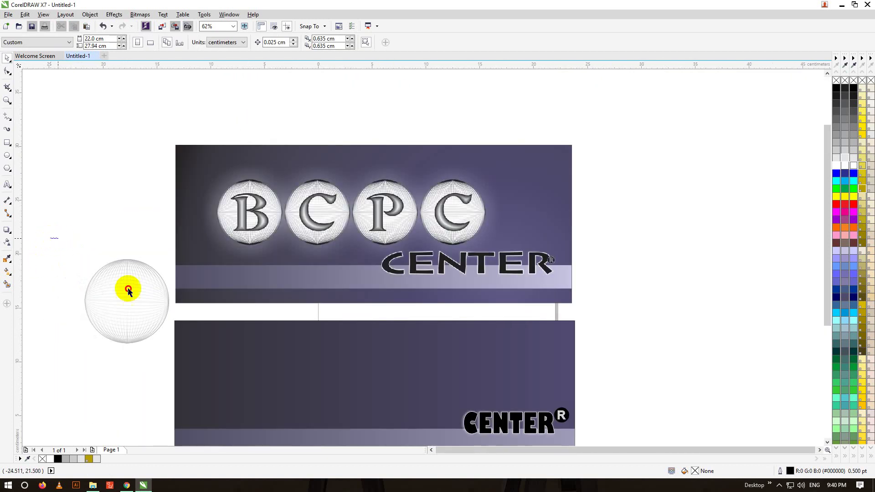
pyautogui.moveTo(49, 238); pyautogui.dragTo(170, 362)
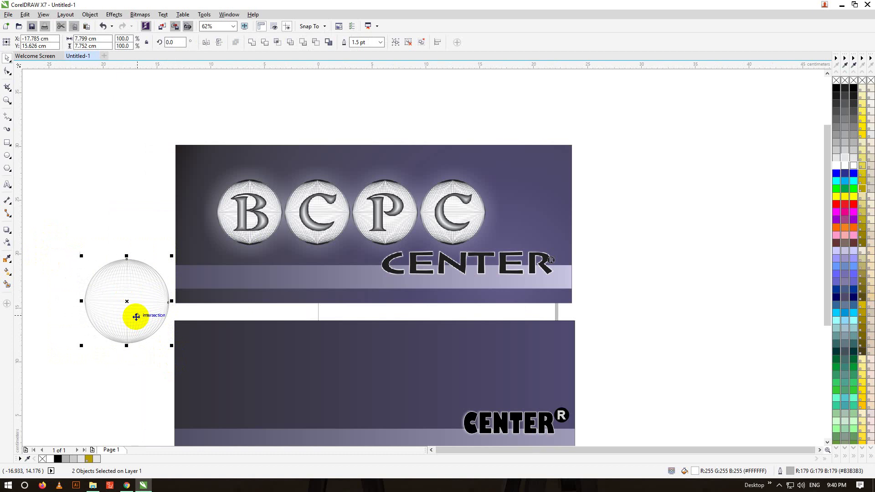
pyautogui.rightClick(136, 316)
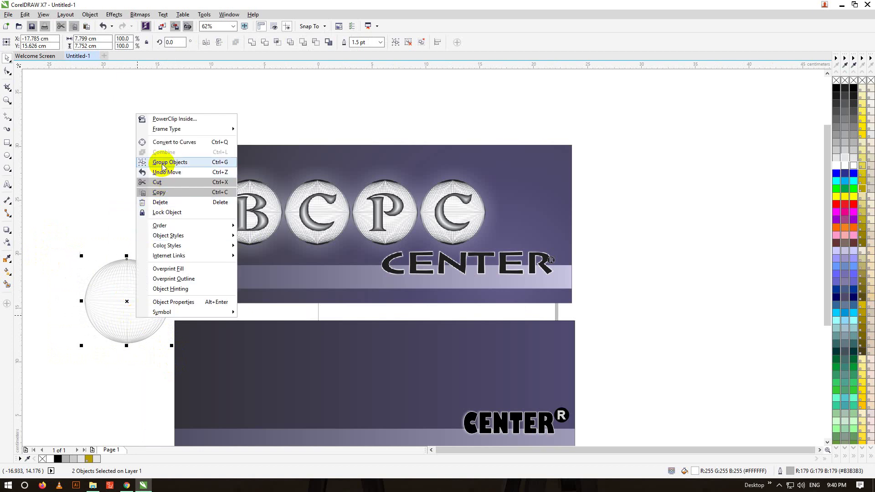
pyautogui.click(146, 162)
# Place the grouped globe on the dark area at the lower banner's start and scale it proportionally to about 81.3%
pyautogui.moveTo(155, 274); pyautogui.dragTo(276, 358)
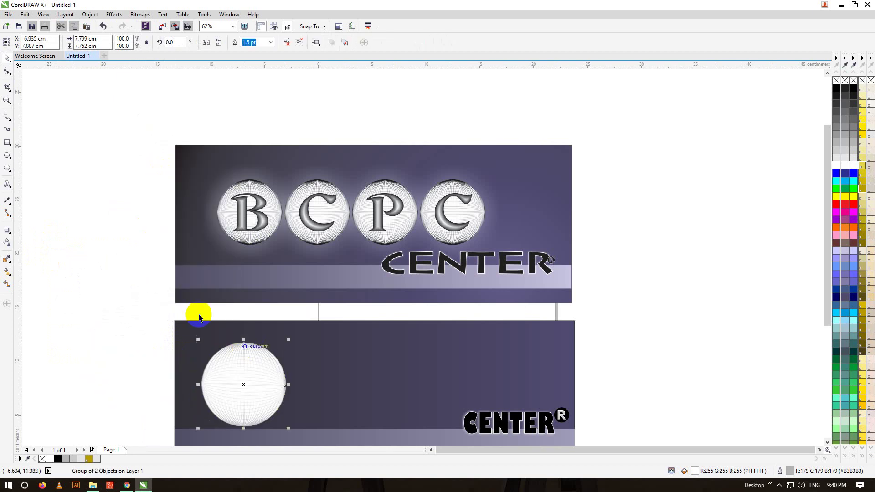
pyautogui.click(827, 442)
pyautogui.click(828, 443)
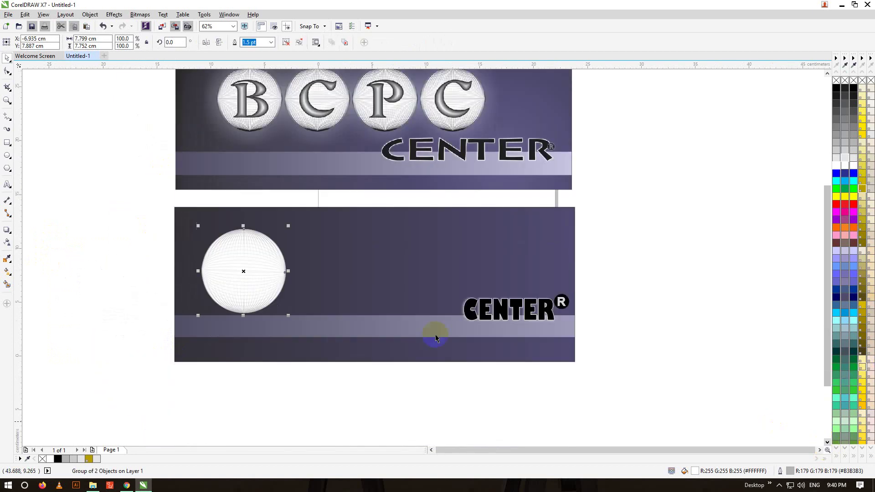
pyautogui.moveTo(289, 315); pyautogui.dragTo(281, 307)
pyautogui.moveTo(246, 272); pyautogui.dragTo(239, 267)
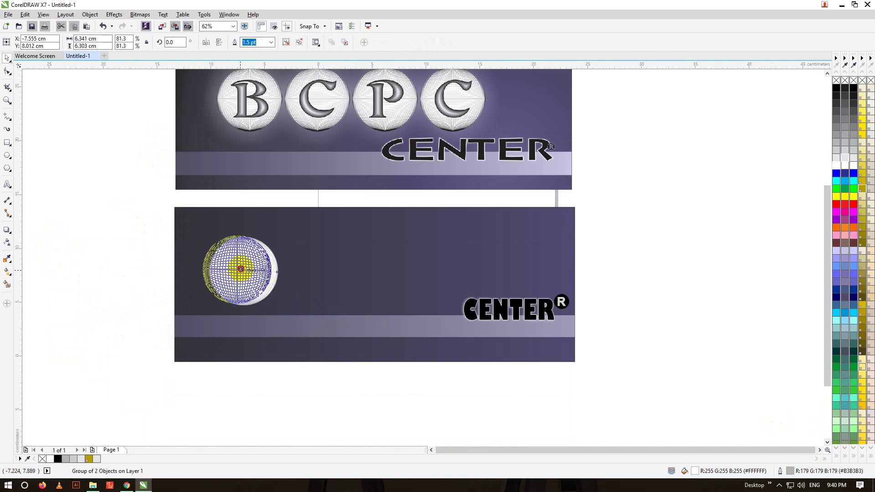
pyautogui.click(123, 236)
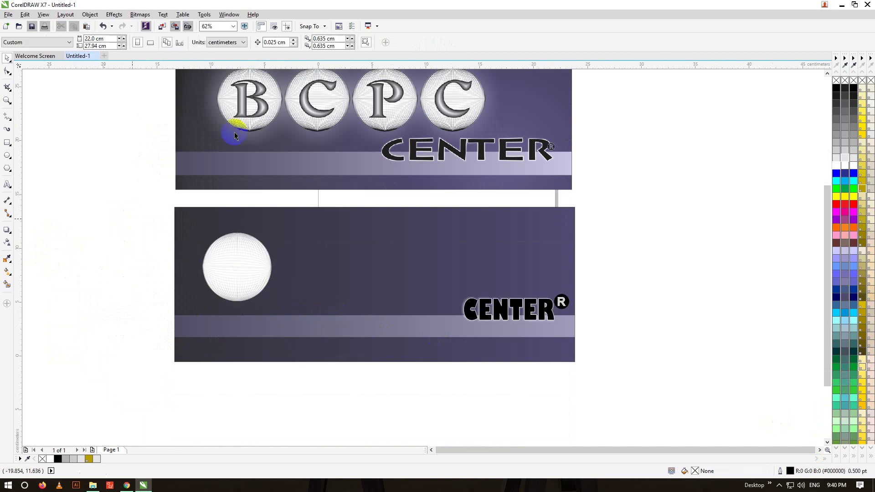
# Apply a drop shadow to the globe on the lower banner, running horizontally from one edge to the opposite edge
pyautogui.click(255, 273)
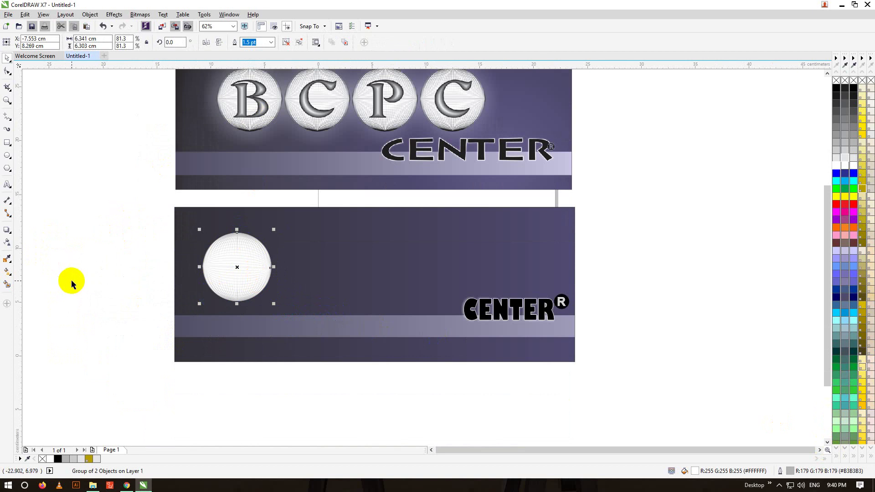
pyautogui.click(12, 234)
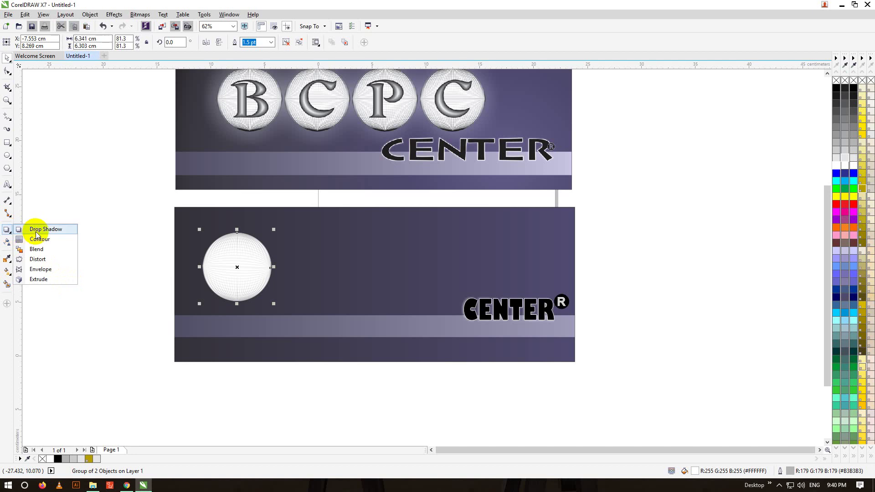
pyautogui.click(36, 231)
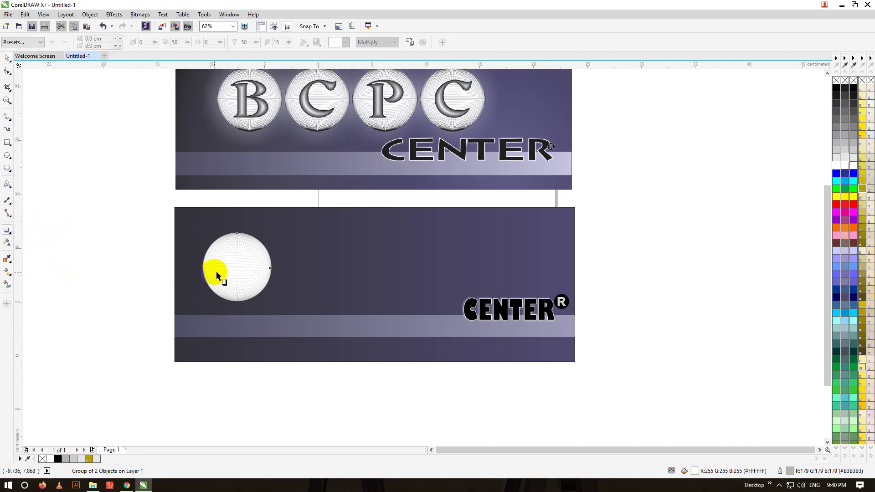
pyautogui.scroll(3, 216, 270)
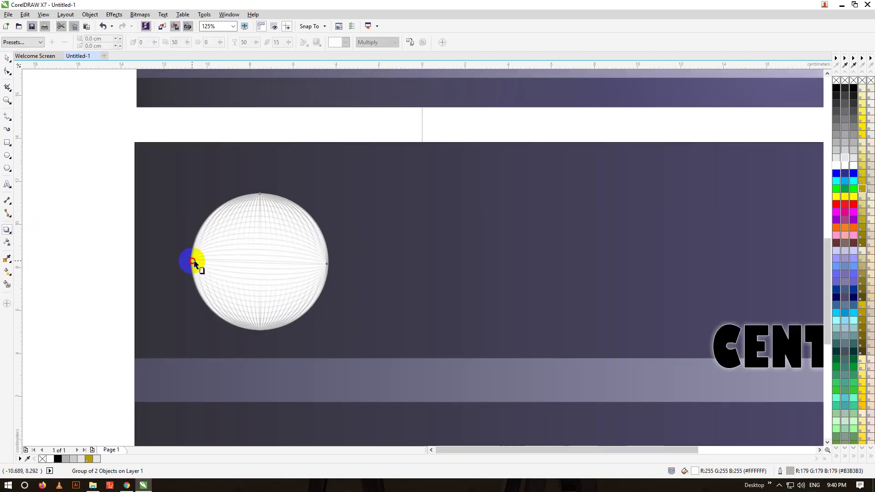
pyautogui.moveTo(196, 261); pyautogui.dragTo(327, 261)
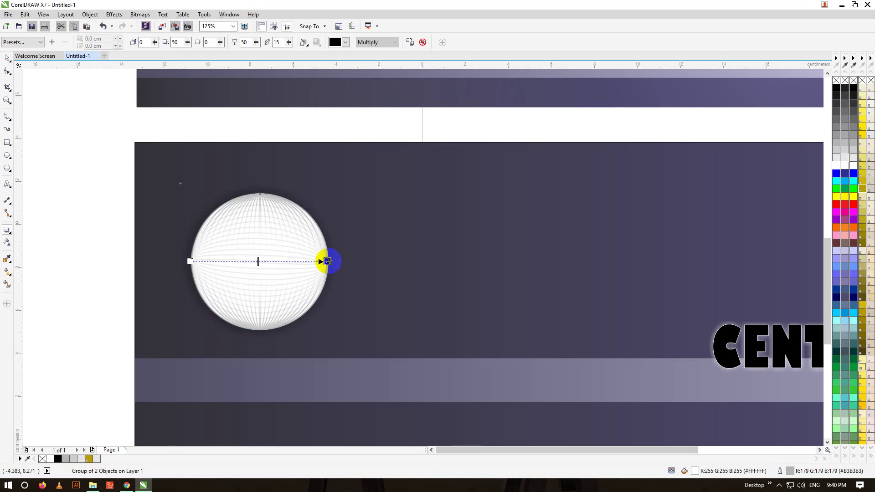
# Set the globe's drop shadow to Normal merge mode and colour it white to form a glow
pyautogui.click(365, 41)
pyautogui.click(364, 49)
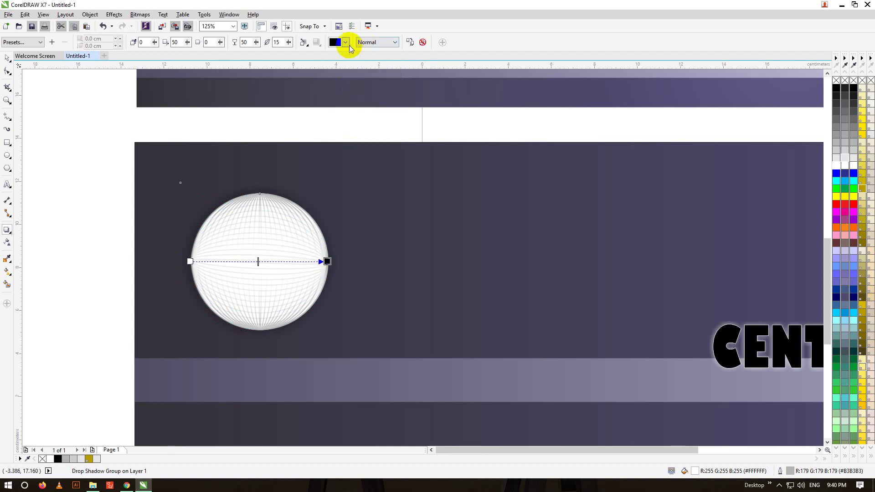
pyautogui.click(346, 41)
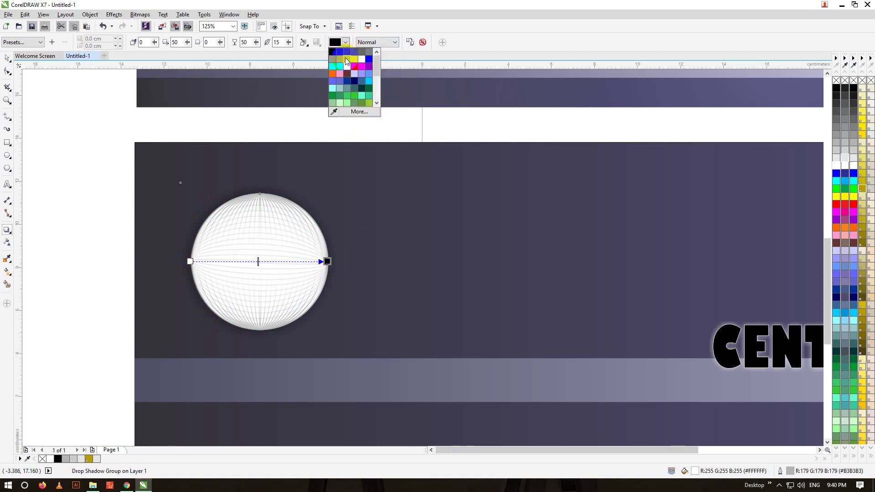
pyautogui.click(358, 61)
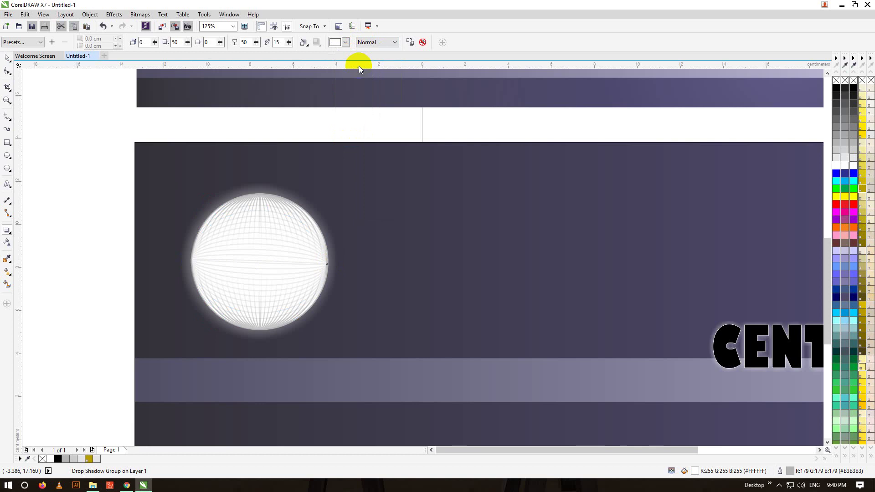
# Raise the globe shadow's opacity to 91, undoing a trial change to its stretch along the way
pyautogui.scroll(-2, 256, 241)
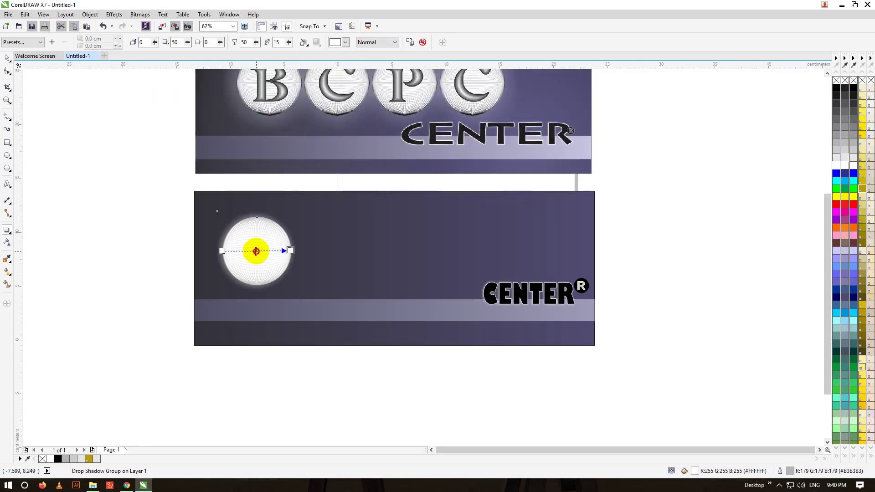
pyautogui.moveTo(257, 252); pyautogui.dragTo(266, 251)
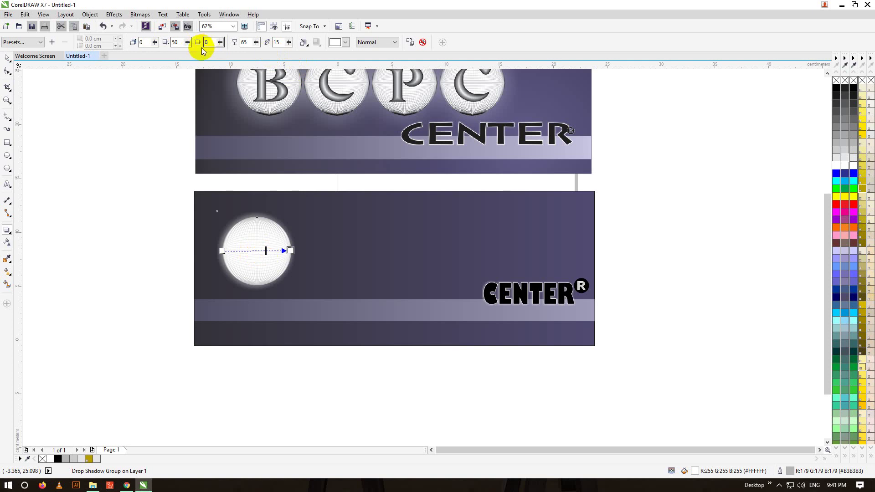
pyautogui.click(187, 42)
pyautogui.moveTo(187, 53); pyautogui.dragTo(200, 55)
pyautogui.hotkey('ctrl', 'z')
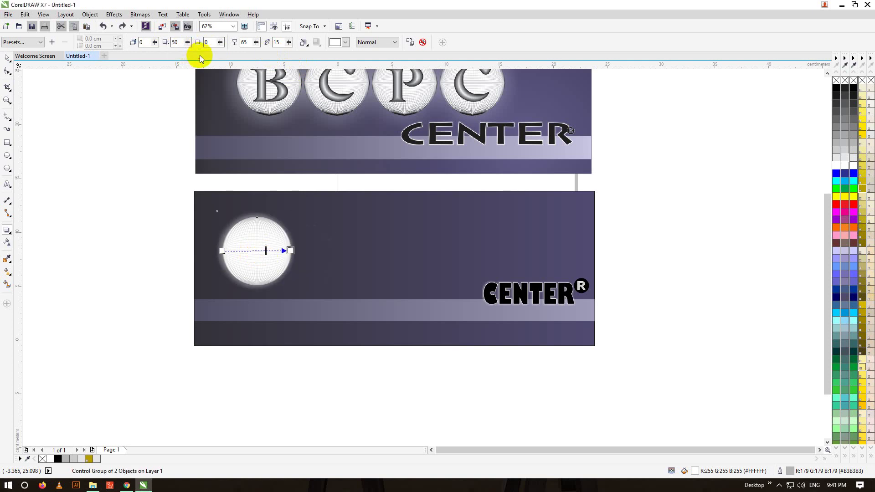
pyautogui.click(256, 42)
pyautogui.moveTo(256, 54); pyautogui.dragTo(268, 58)
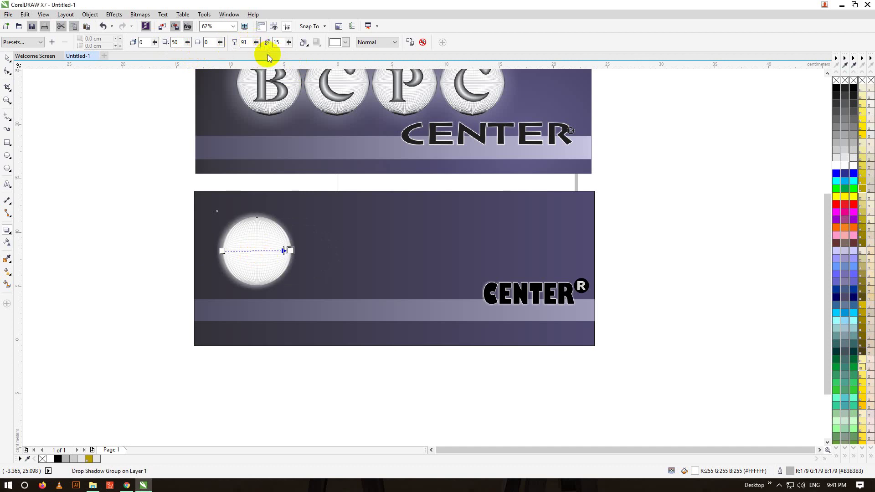
# Compare the Outside and Middle feathering directions for the globe's shadow and settle on Outside
pyautogui.click(304, 44)
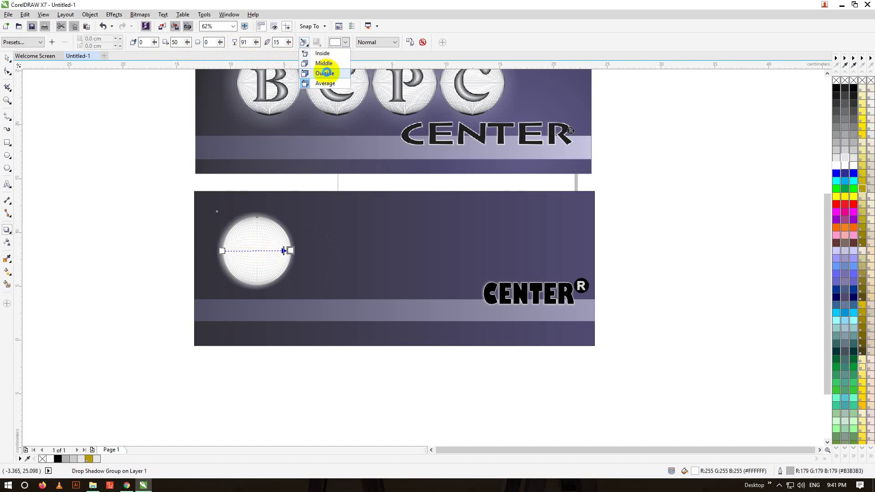
pyautogui.click(325, 73)
pyautogui.click(304, 43)
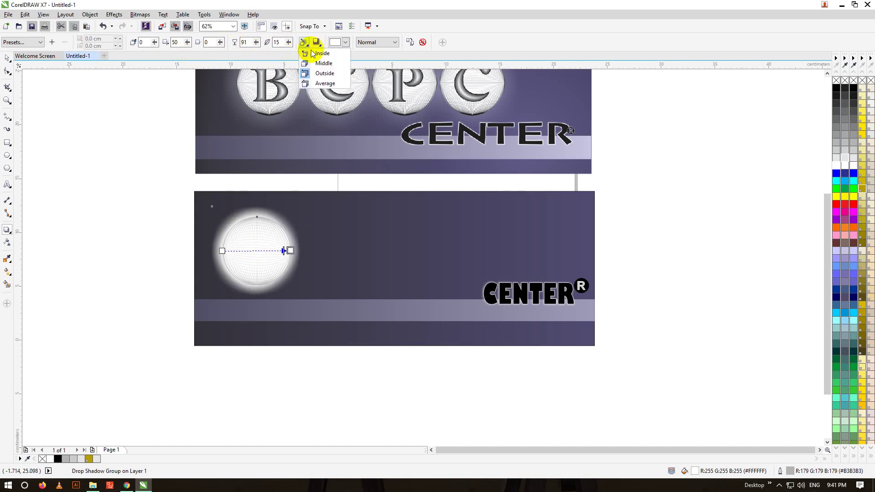
pyautogui.click(327, 64)
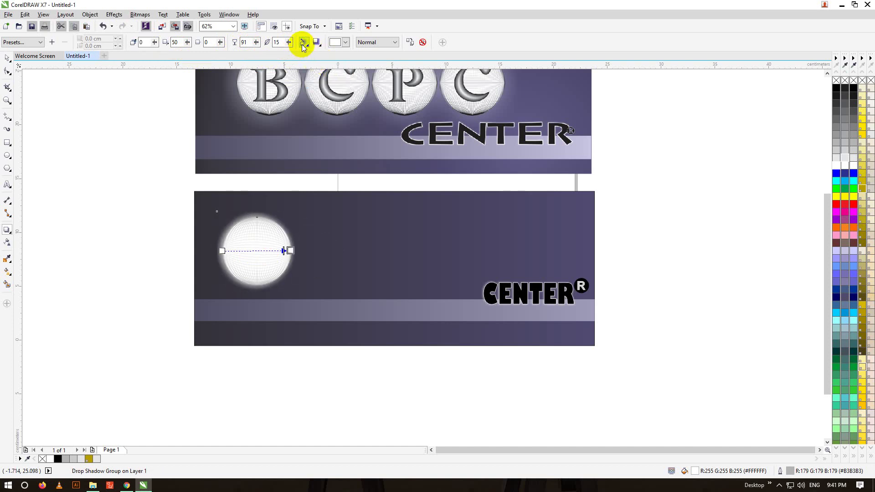
pyautogui.click(304, 43)
pyautogui.click(325, 74)
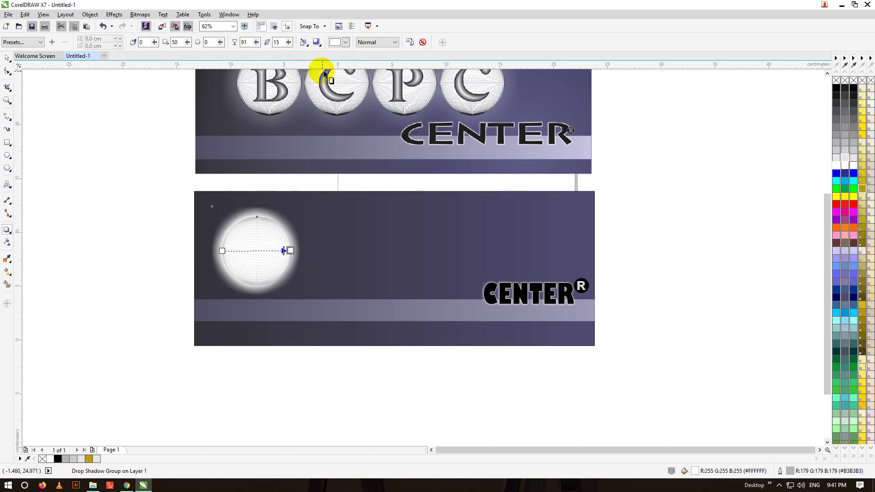
# Soften the globe's white glow by setting the shadow opacity to 28 and the feathering to 18
pyautogui.moveTo(288, 42)
pyautogui.mouseDown()
pyautogui.moveTo(292, 57)
pyautogui.moveTo(306, 55)
pyautogui.moveTo(288, 43)
pyautogui.moveTo(289, 51)
pyautogui.moveTo(256, 43)
pyautogui.moveTo(258, 55)
pyautogui.moveTo(244, 54)
pyautogui.moveTo(289, 46)
pyautogui.moveTo(281, 54)
pyautogui.mouseUp()
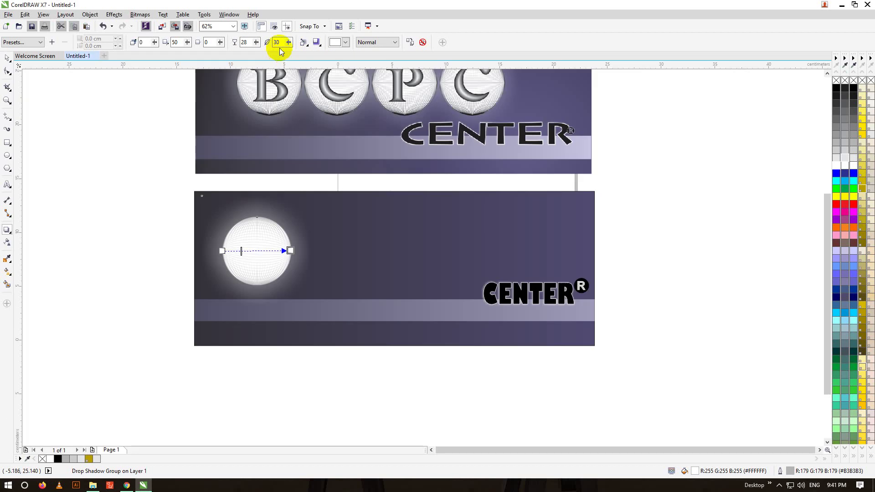
pyautogui.click(289, 43)
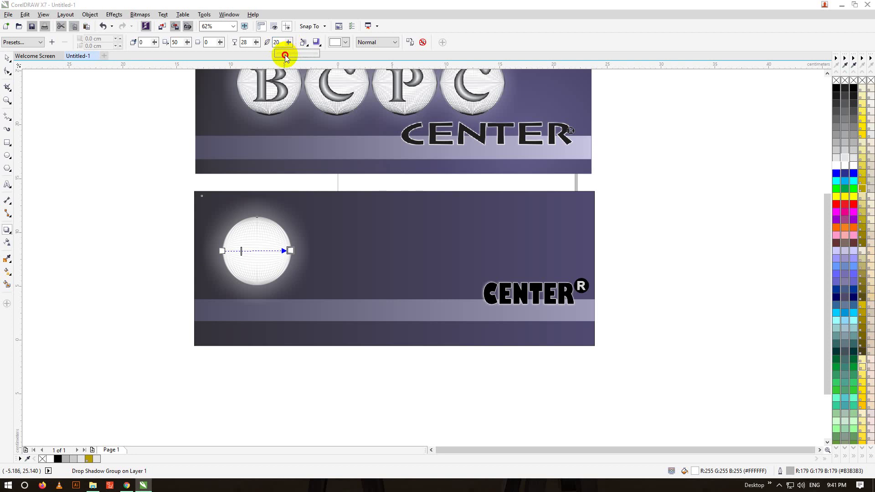
pyautogui.moveTo(285, 54); pyautogui.dragTo(284, 56)
pyautogui.click(7, 58)
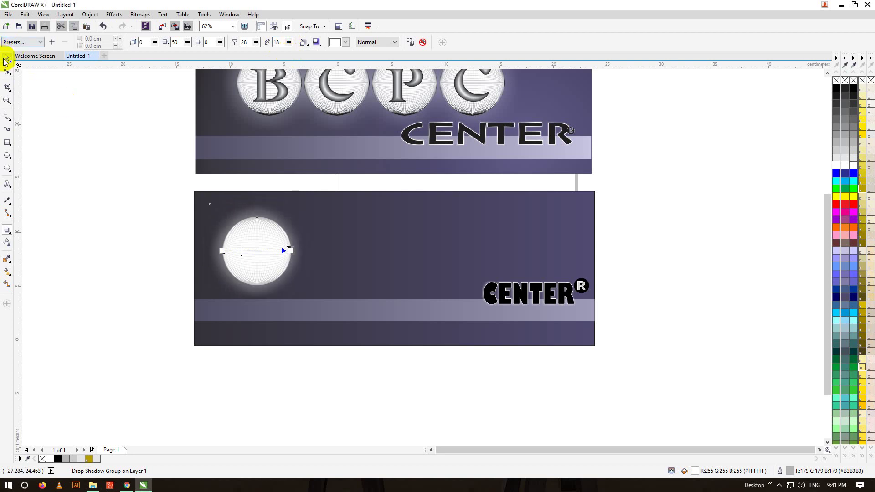
# Place three evenly spaced copies of the first globe in a row across the lower banner
pyautogui.click(98, 204)
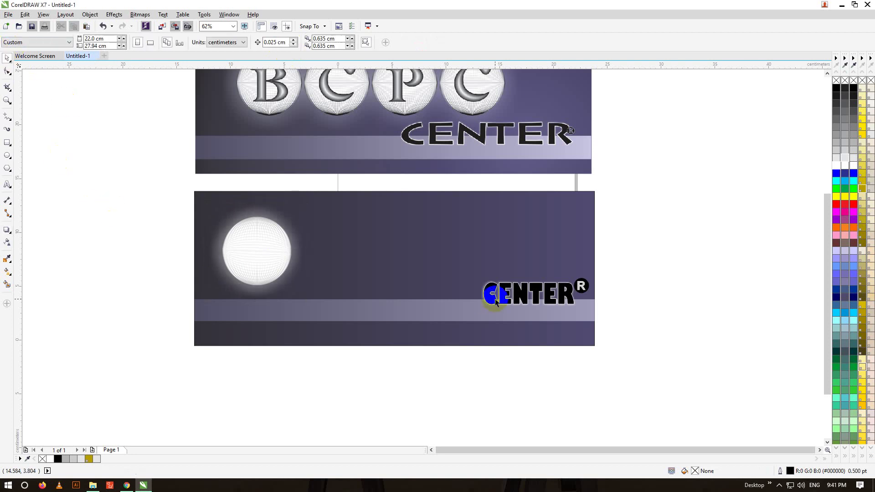
pyautogui.click(281, 254)
pyautogui.moveTo(289, 250); pyautogui.dragTo(439, 252)
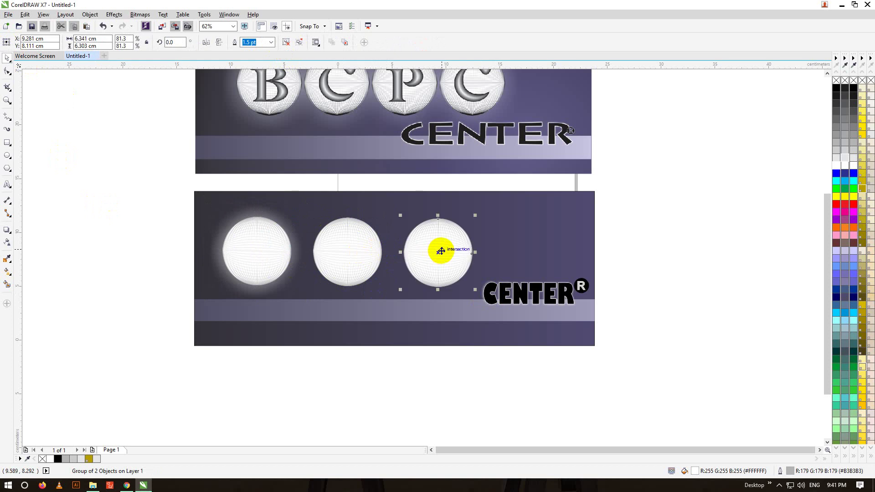
pyautogui.hotkey('ctrl', 'r')
pyautogui.click(451, 248)
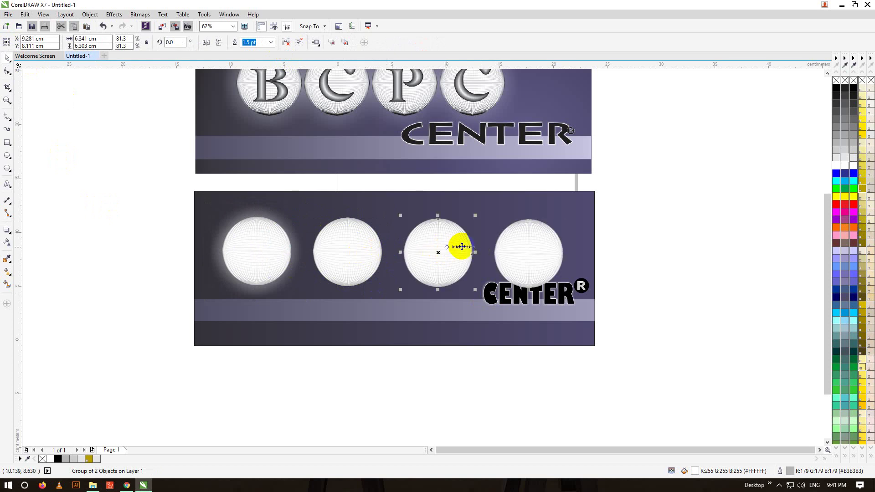
pyautogui.click(248, 254)
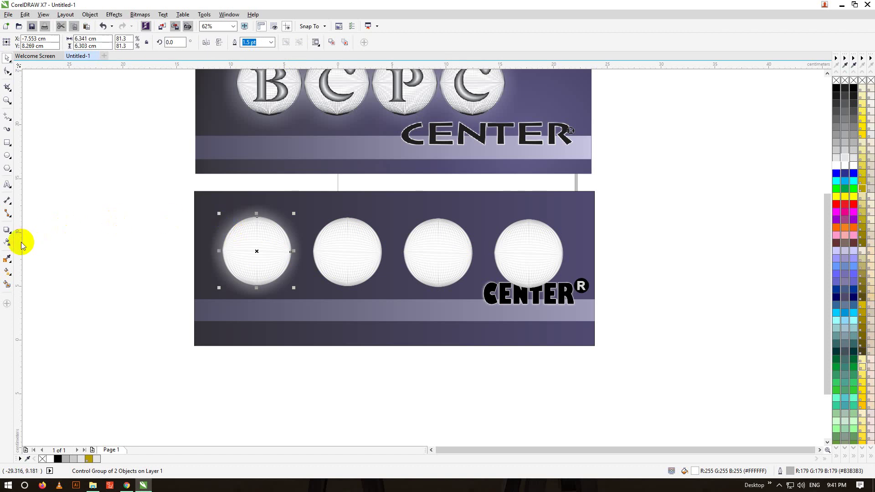
pyautogui.click(11, 264)
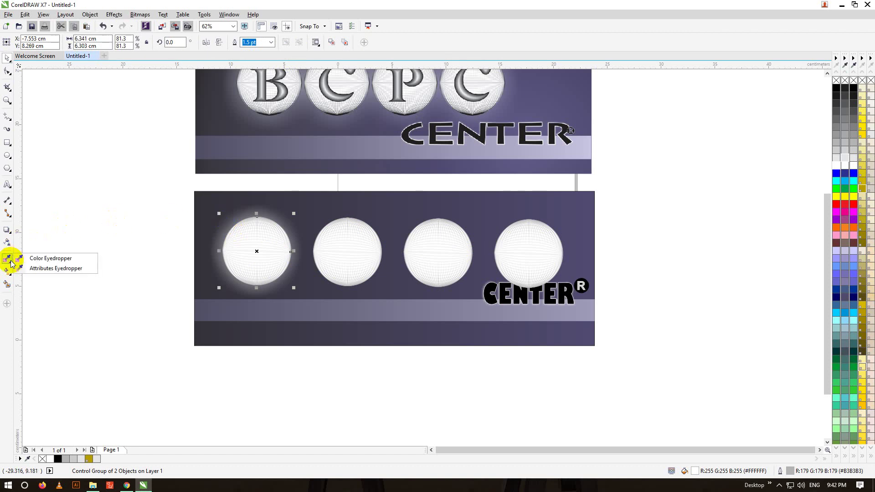
pyautogui.click(18, 268)
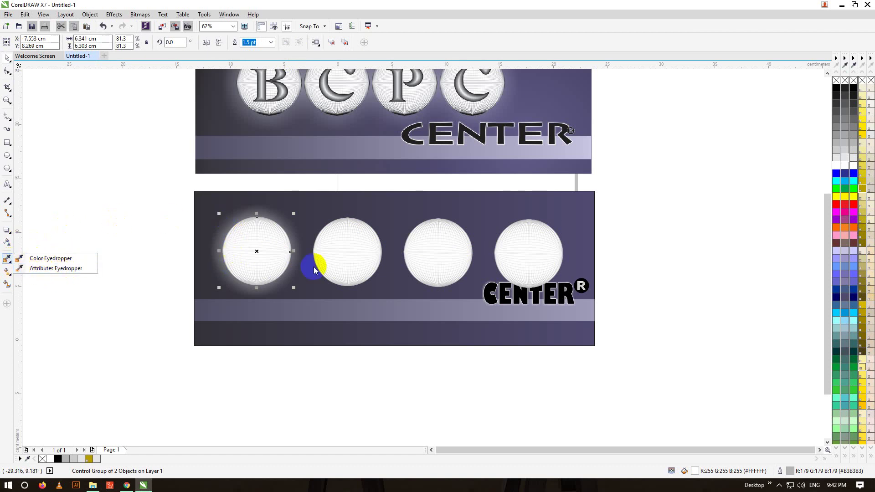
pyautogui.click(345, 250)
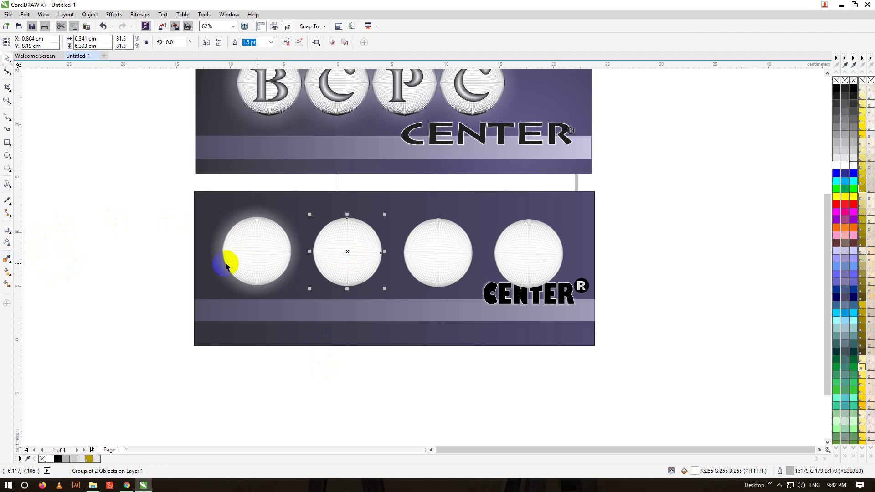
# Set up the Attributes Eyedropper to copy the Drop Shadow effect from the glowing globe
pyautogui.click(257, 260)
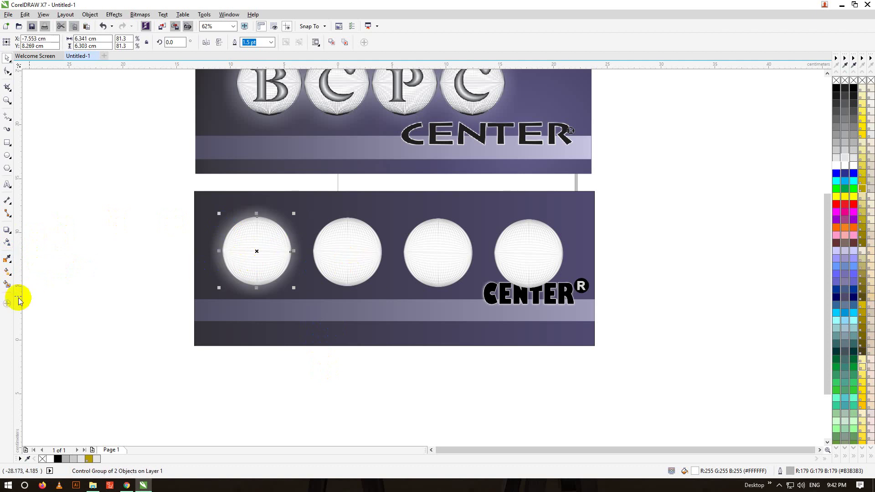
pyautogui.click(10, 264)
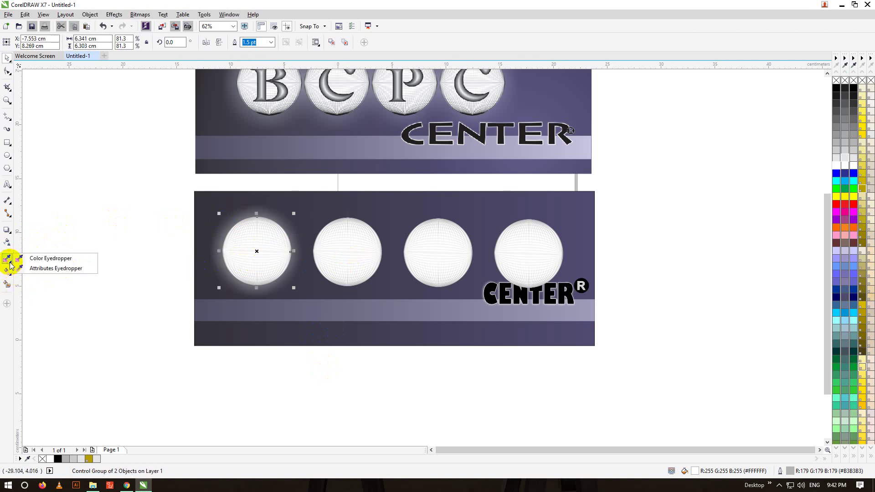
pyautogui.click(56, 269)
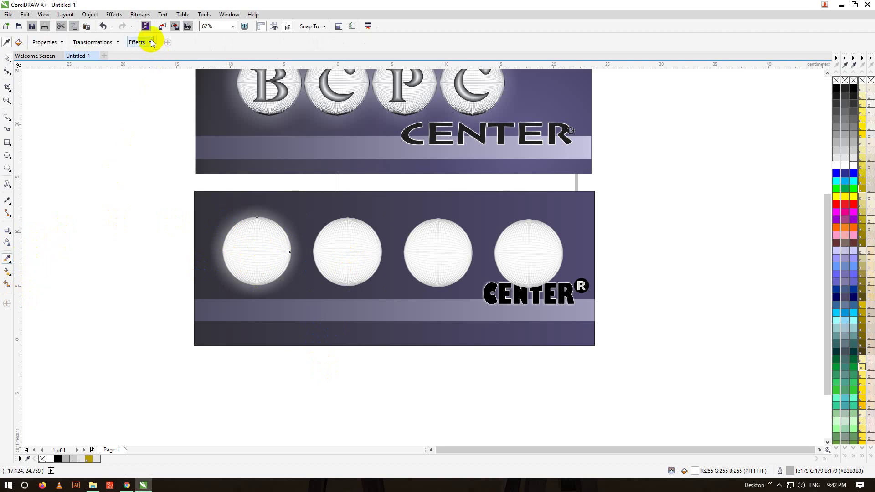
pyautogui.click(151, 42)
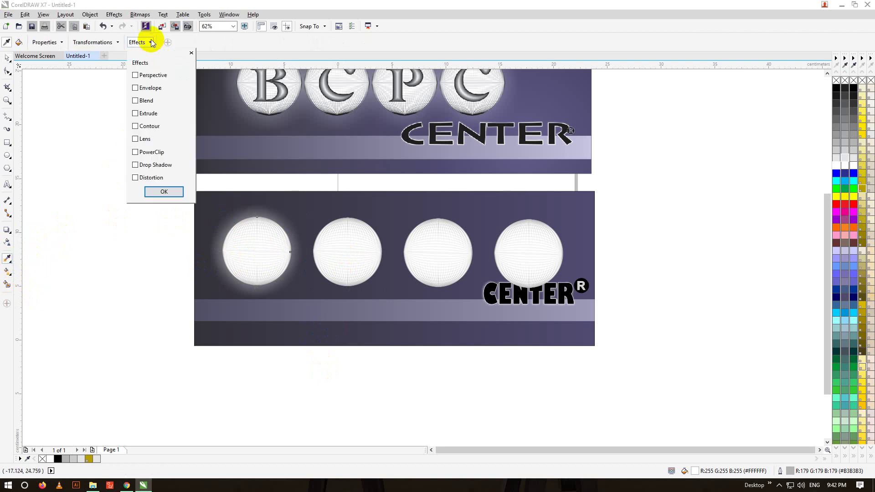
pyautogui.click(118, 43)
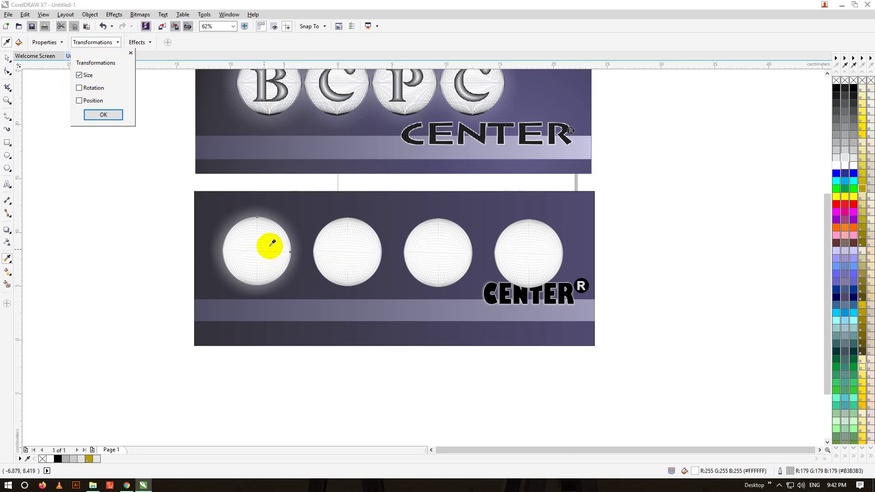
pyautogui.click(151, 43)
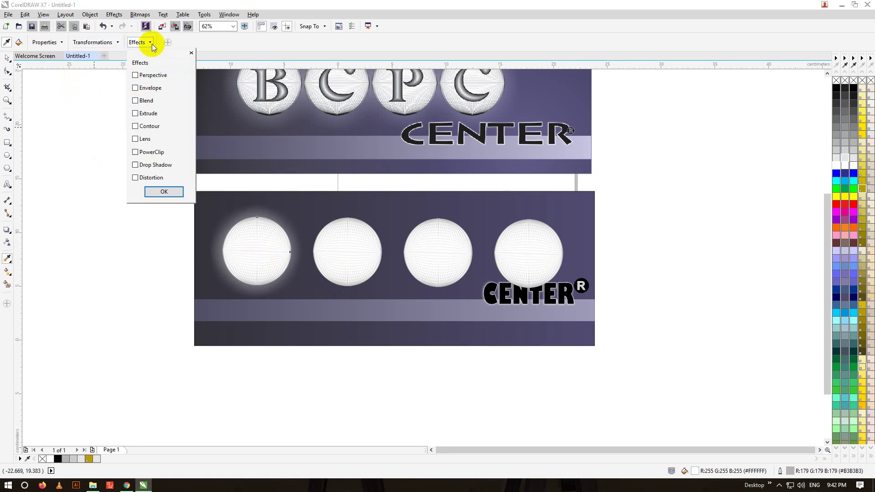
pyautogui.click(140, 88)
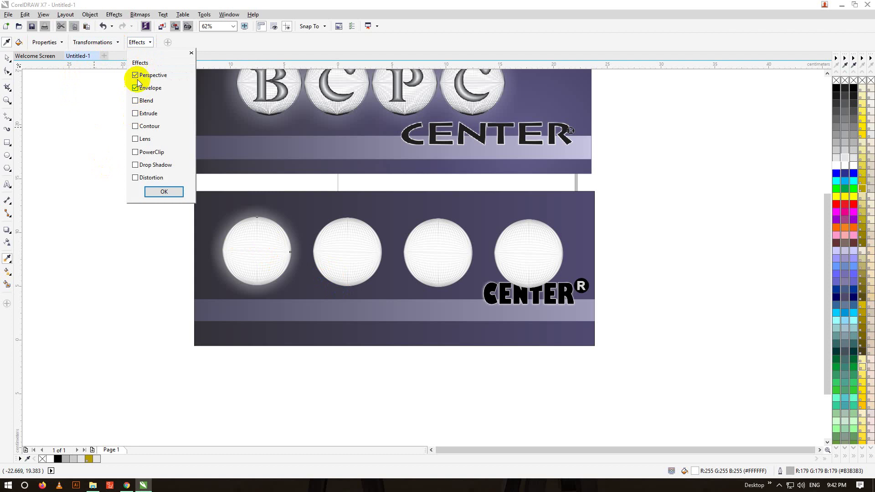
pyautogui.click(135, 166)
pyautogui.click(164, 192)
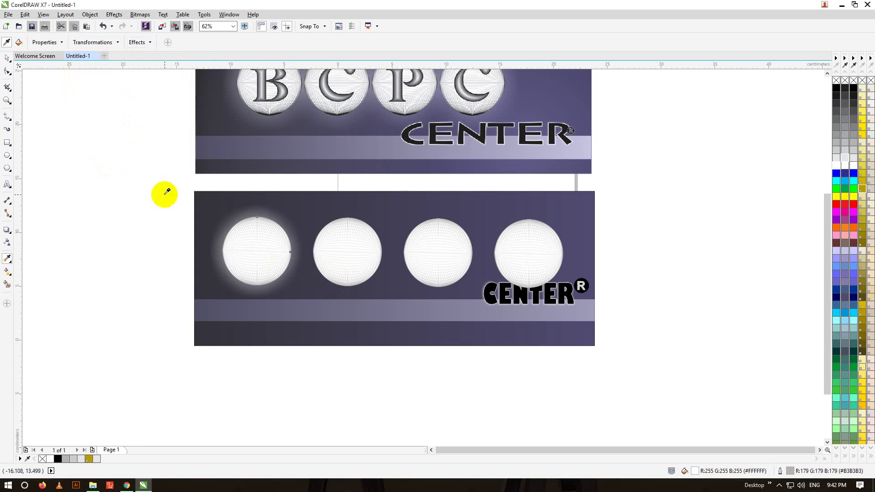
# Try to copy the glow from the first globe onto the second globe with the Attributes Eyedropper
pyautogui.click(277, 243)
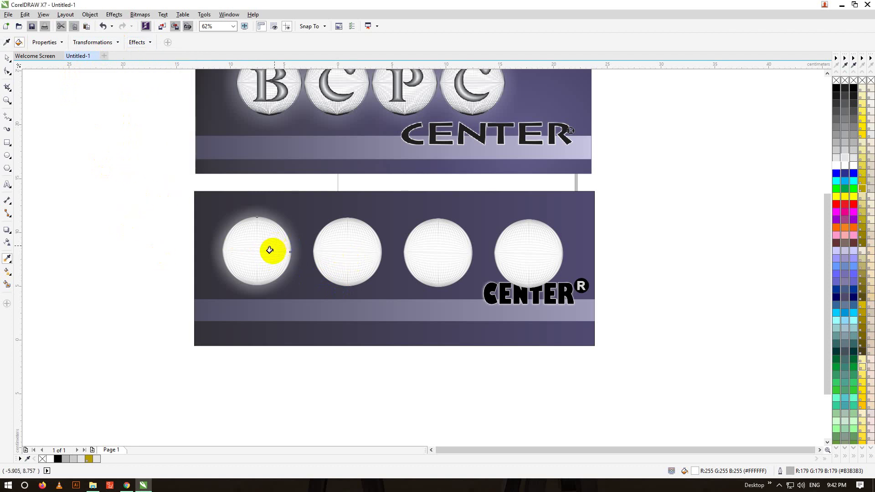
pyautogui.click(352, 248)
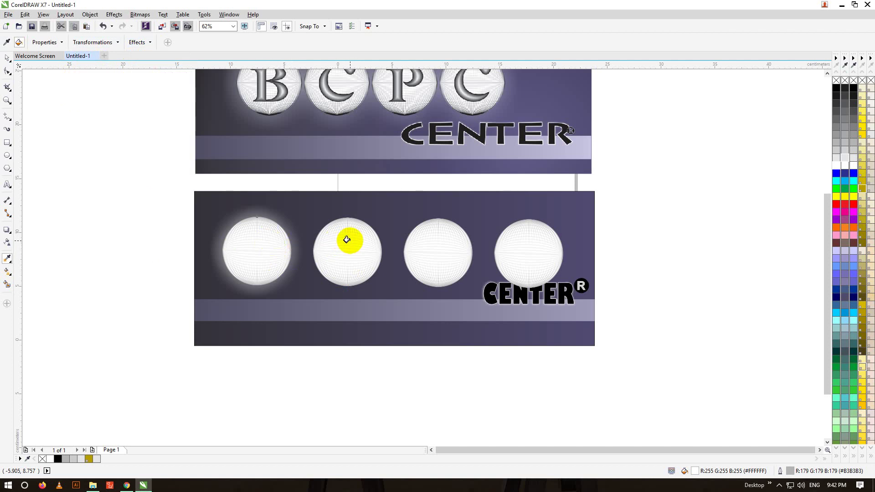
pyautogui.click(280, 240)
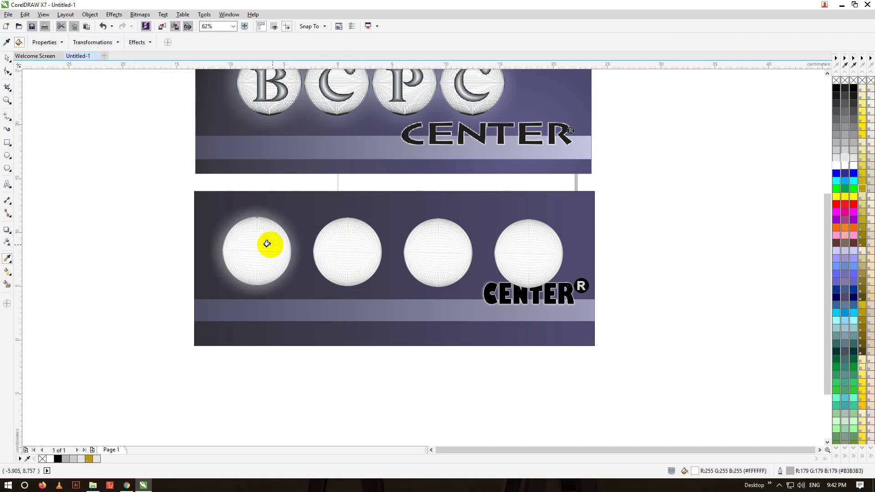
pyautogui.click(270, 241)
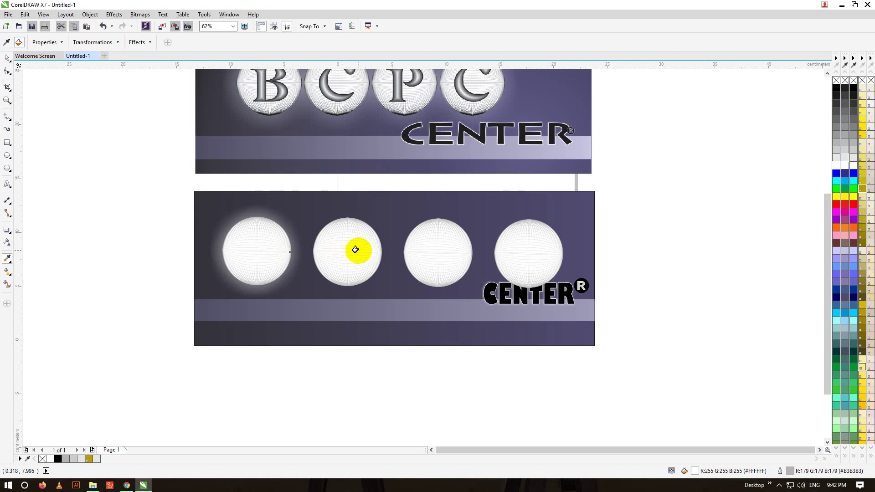
pyautogui.click(351, 244)
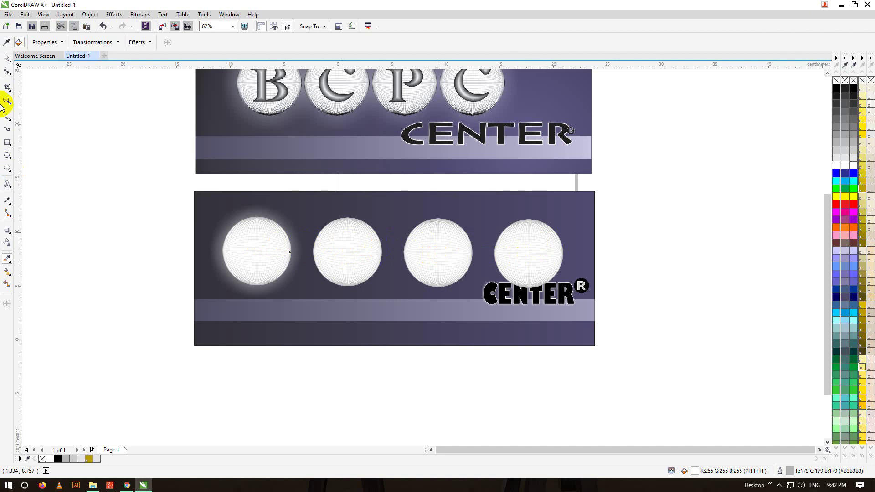
# Restart the Attributes Eyedropper for the glowing globe and toggle its Size transformation option
pyautogui.click(6, 58)
pyautogui.click(157, 285)
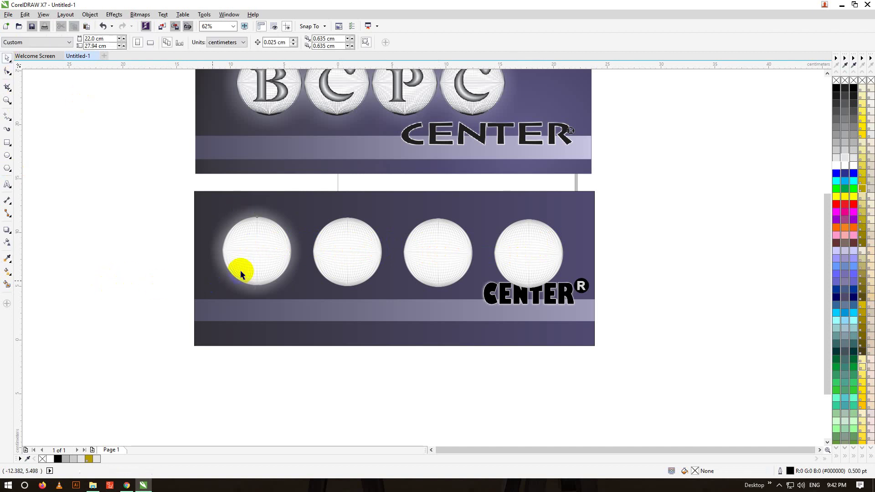
pyautogui.click(240, 273)
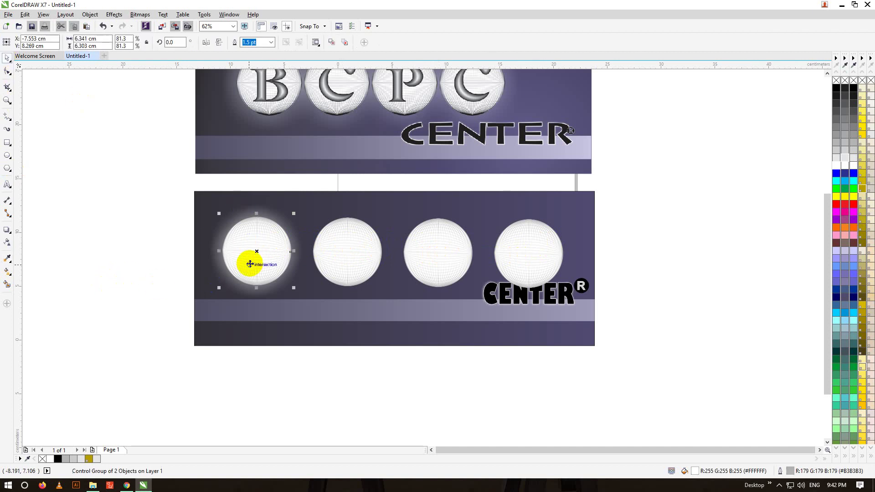
pyautogui.click(8, 257)
pyautogui.click(43, 268)
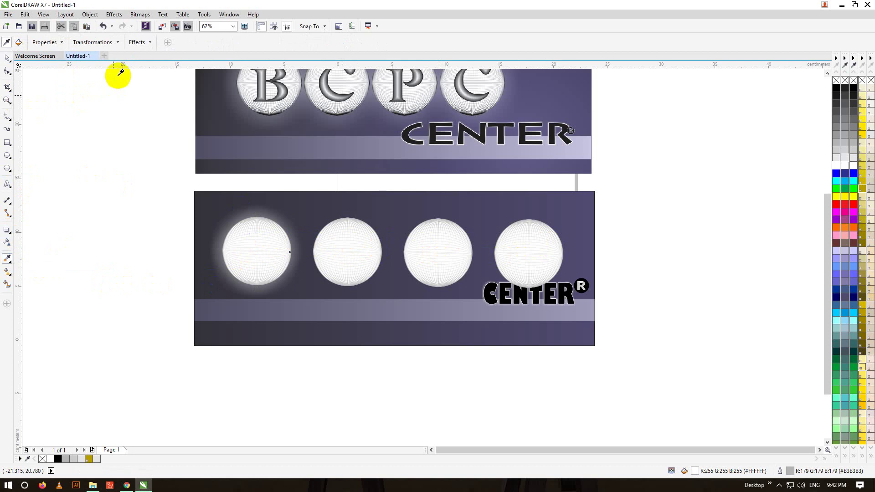
pyautogui.click(117, 42)
pyautogui.click(80, 75)
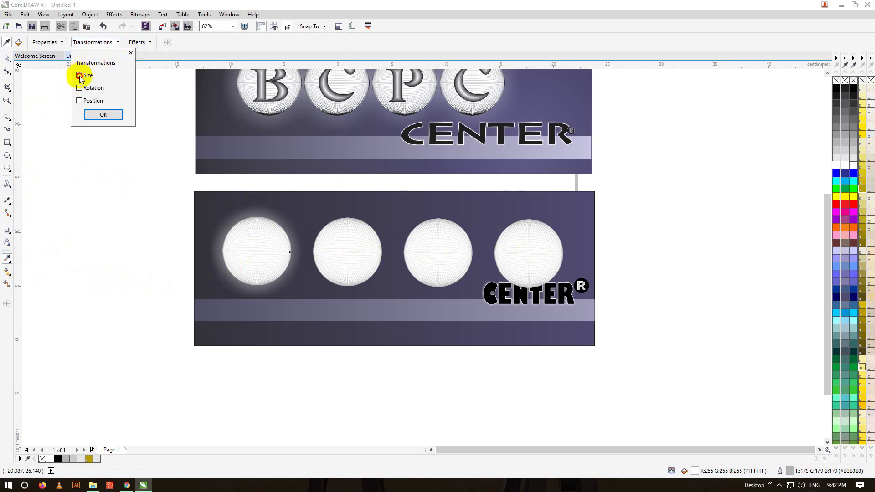
pyautogui.click(103, 116)
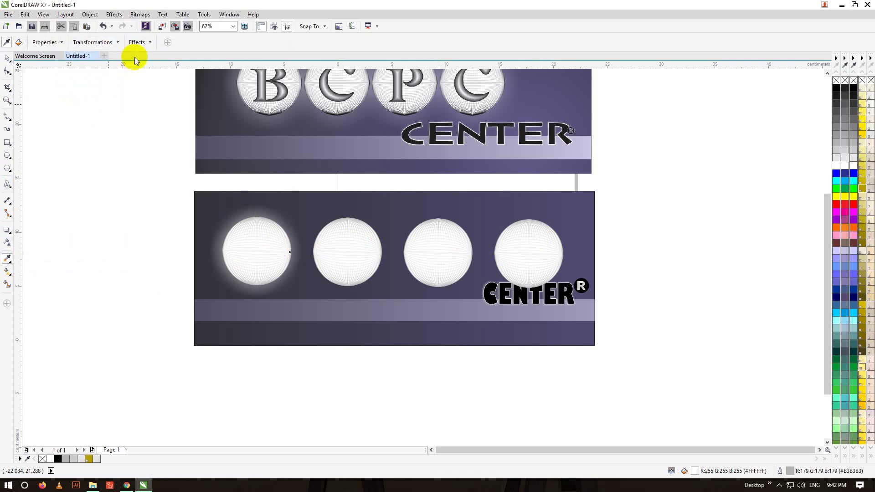
# Keep Drop Shadow as the only copied effect and try sampling and applying the first globe's glow again
pyautogui.click(144, 41)
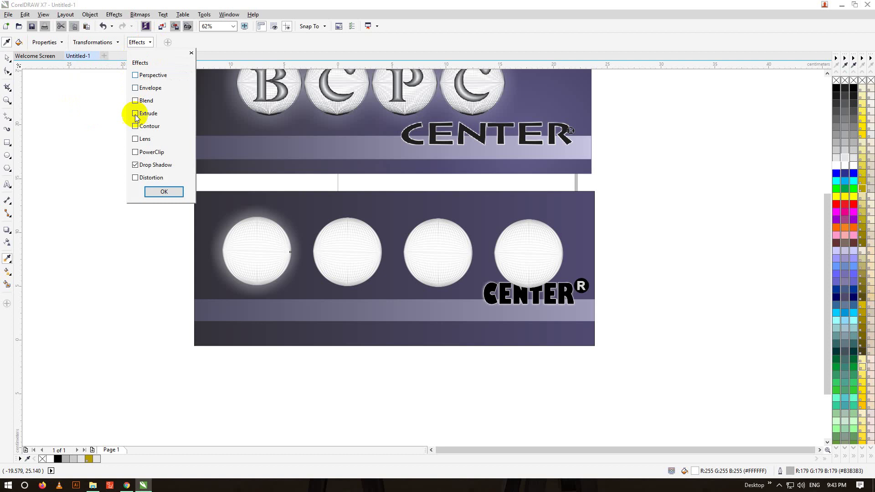
pyautogui.click(164, 191)
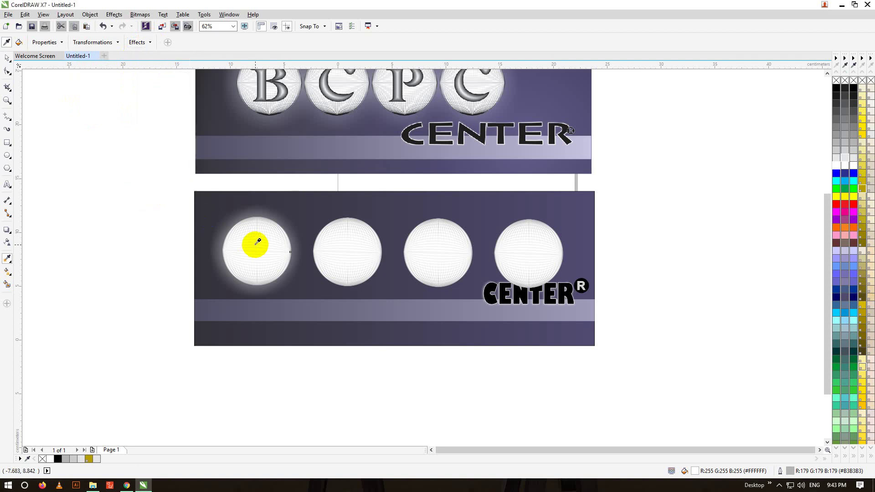
pyautogui.click(253, 244)
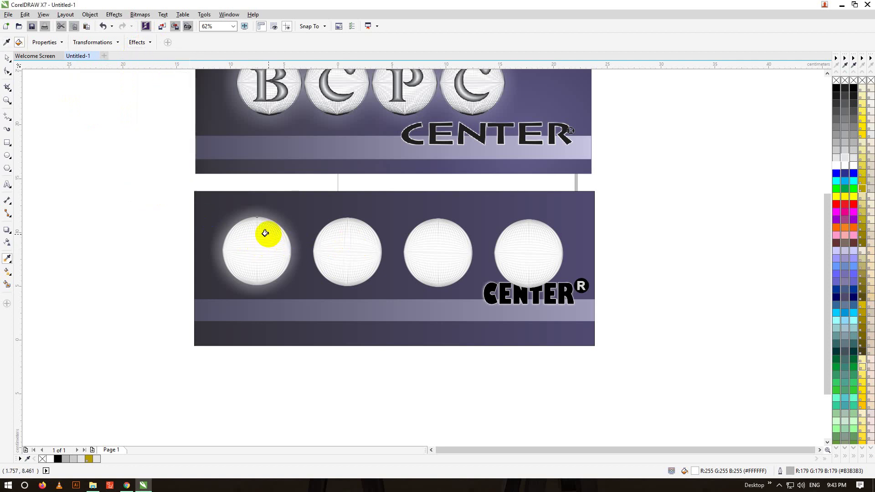
pyautogui.click(271, 233)
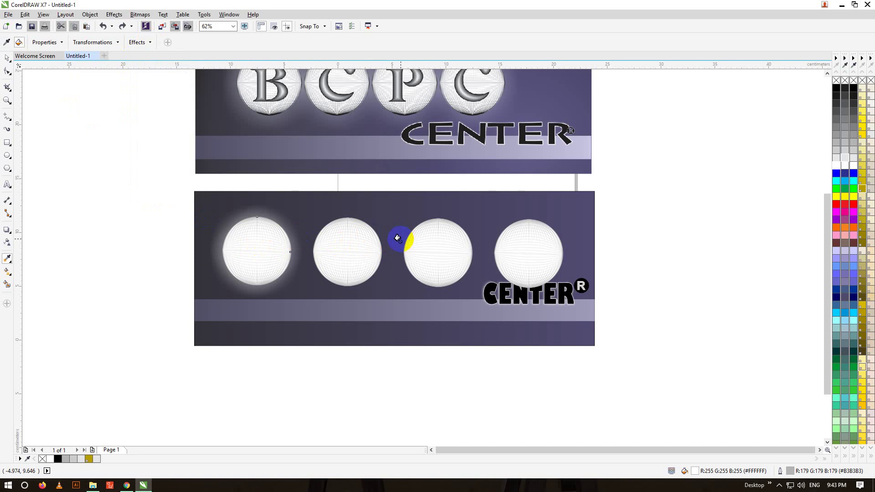
# Restart the Attributes Eyedropper and include Perspective, Envelope, Blend, Extrude, Contour, Lens, PowerClip and Distortion alongside Drop Shadow in the copied effects
pyautogui.click(7, 58)
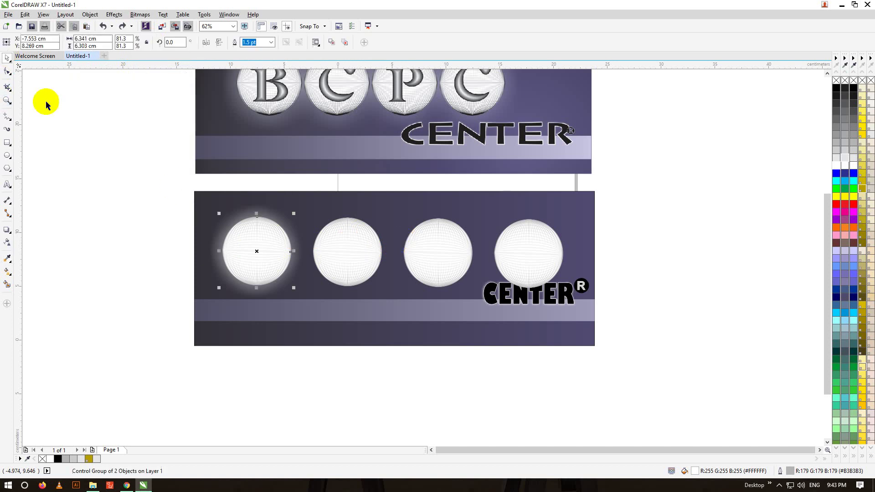
pyautogui.click(9, 261)
pyautogui.click(50, 268)
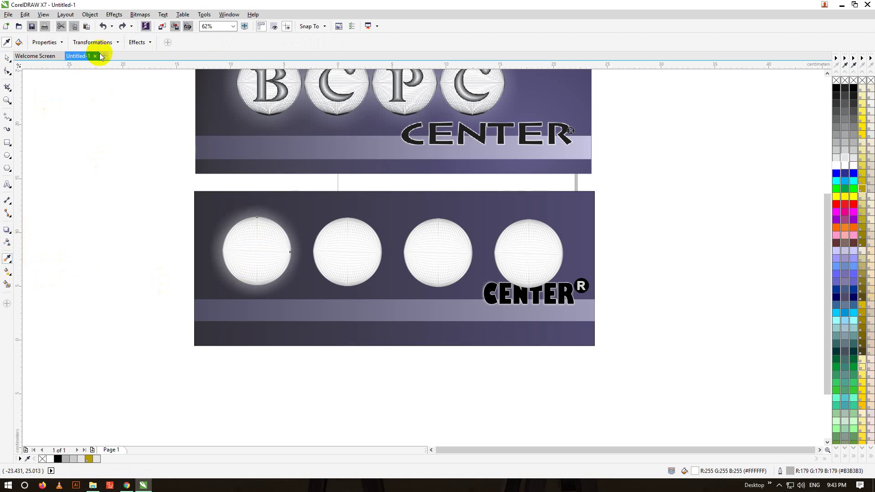
pyautogui.click(137, 43)
pyautogui.click(136, 74)
pyautogui.click(137, 87)
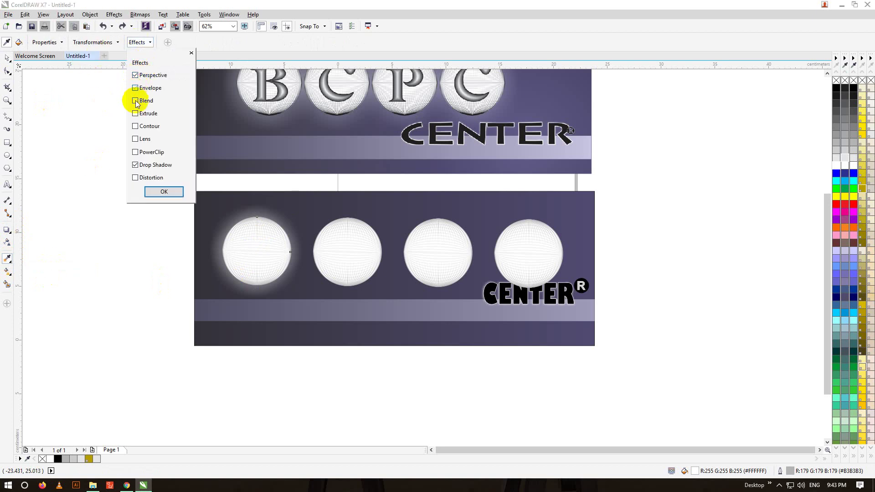
pyautogui.click(136, 100)
pyautogui.click(136, 113)
pyautogui.click(135, 126)
pyautogui.click(136, 139)
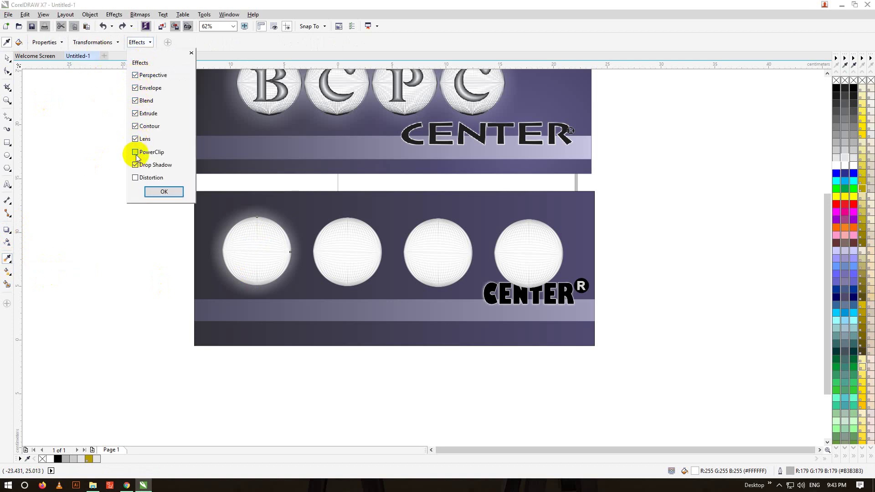
pyautogui.click(136, 152)
pyautogui.click(136, 178)
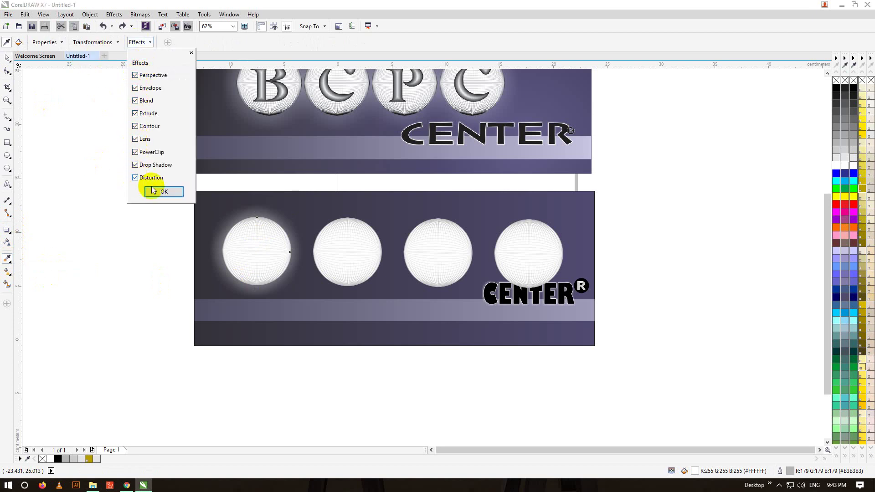
# Adjust the Attributes Eyedropper's transformation options and try again to copy the first globe's glow onto the other globes
pyautogui.click(111, 41)
pyautogui.click(91, 90)
pyautogui.click(107, 114)
pyautogui.click(407, 234)
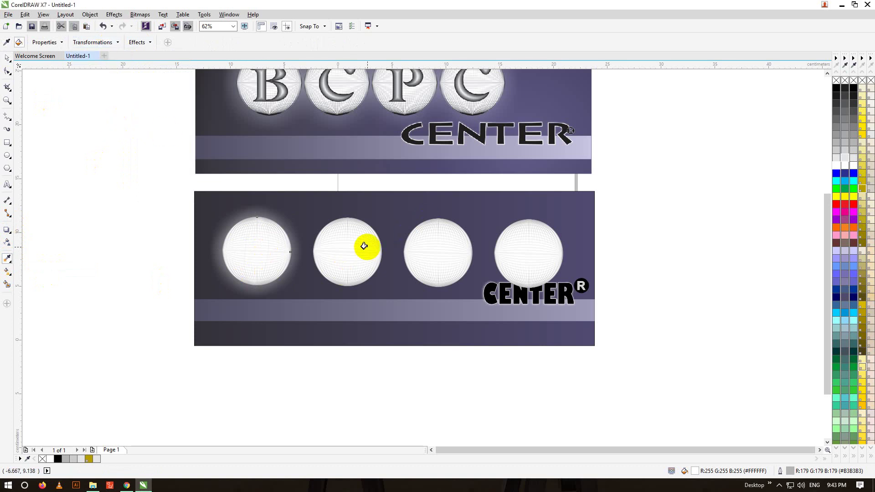
pyautogui.hotkey('ctrl', 'z')
pyautogui.click(281, 231)
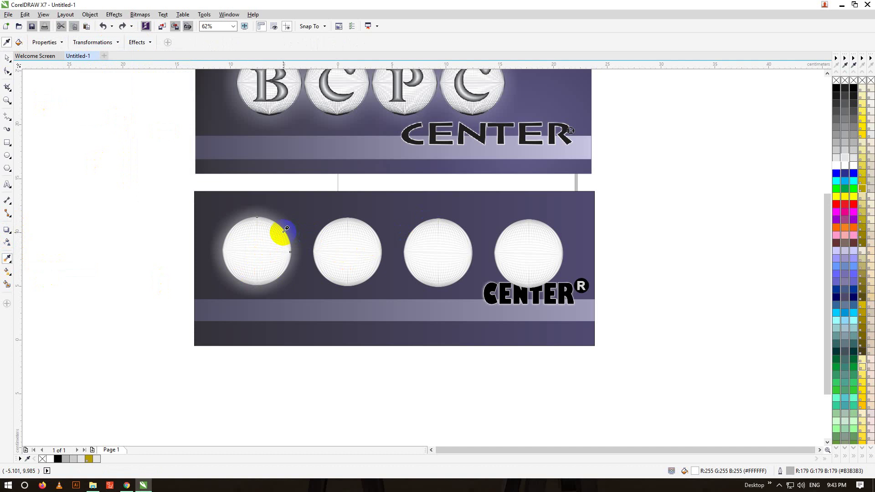
pyautogui.click(283, 231)
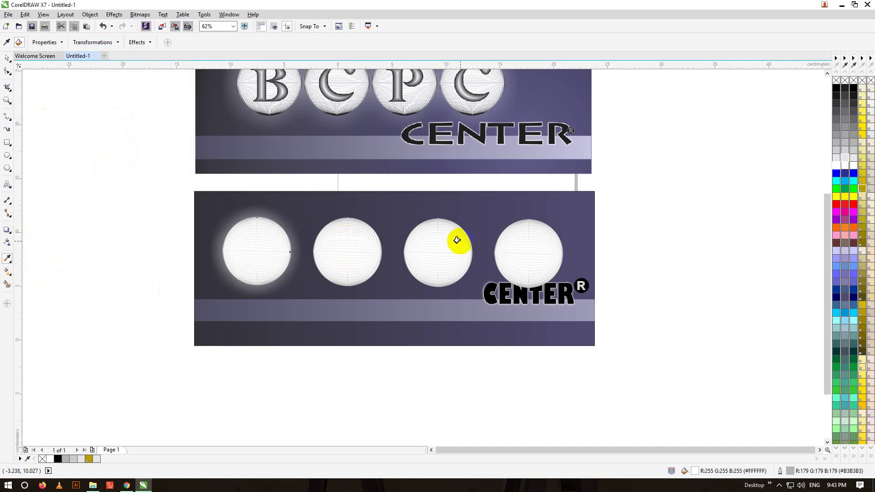
# Delete the three globes without a glow and move the remaining glowing globe slightly up and to the left
pyautogui.click(8, 58)
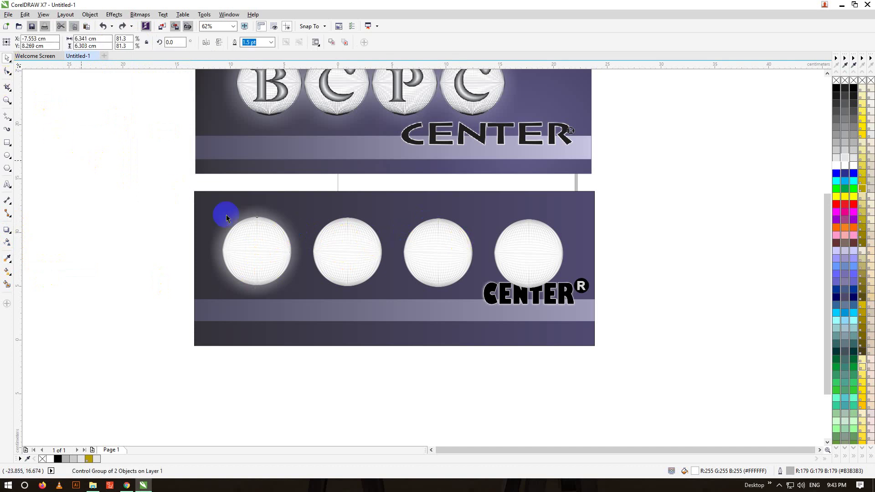
pyautogui.click(437, 256)
pyautogui.press('Delete')
pyautogui.click(527, 254)
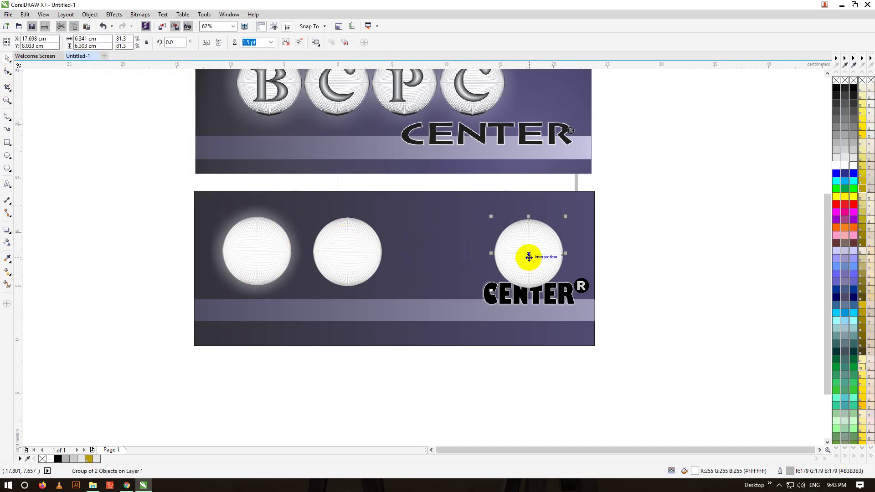
pyautogui.press('Delete')
pyautogui.click(368, 252)
pyautogui.press('Delete')
pyautogui.click(266, 244)
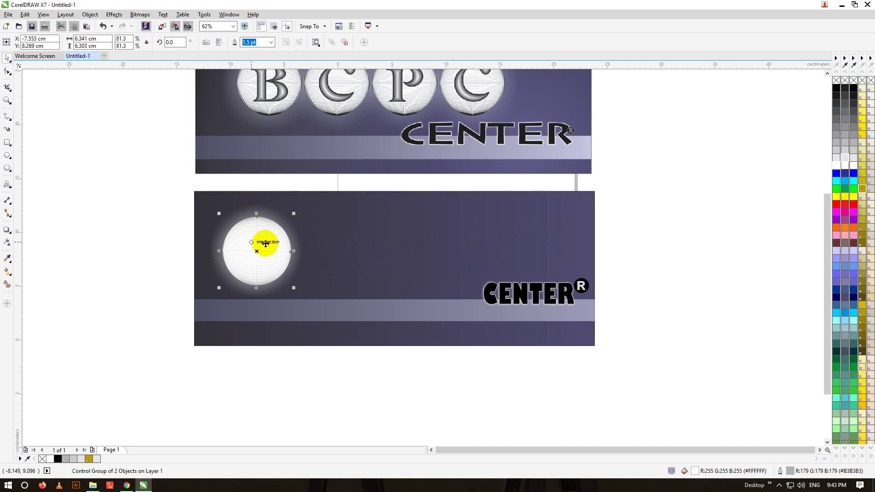
pyautogui.moveTo(266, 247)
pyautogui.mouseDown()
pyautogui.moveTo(279, 274)
pyautogui.moveTo(263, 239)
pyautogui.mouseUp()
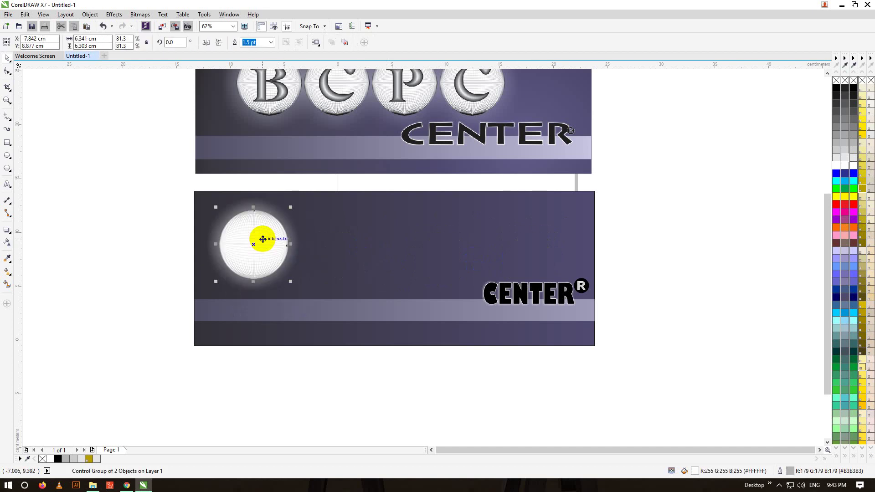
# Try to duplicate the glowing globe through the clipboard, and delete the unrelated pasted text
pyautogui.rightClick(264, 240)
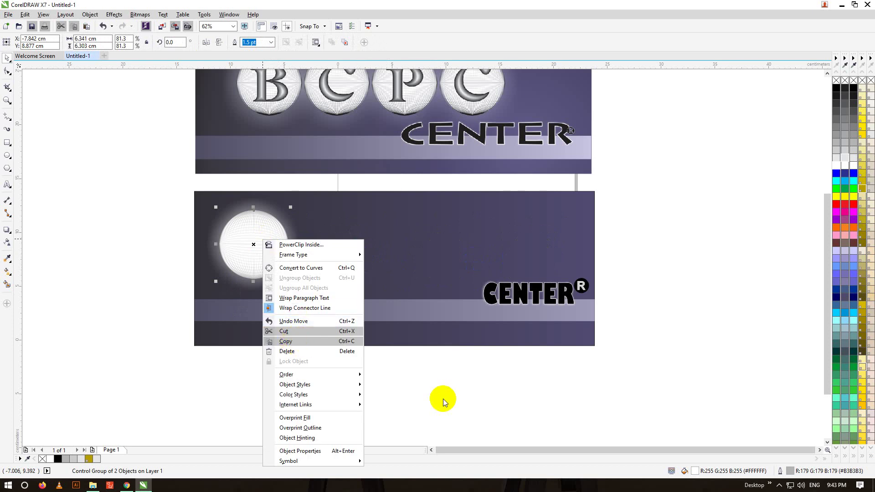
pyautogui.click(446, 399)
pyautogui.click(447, 399)
pyautogui.click(275, 252)
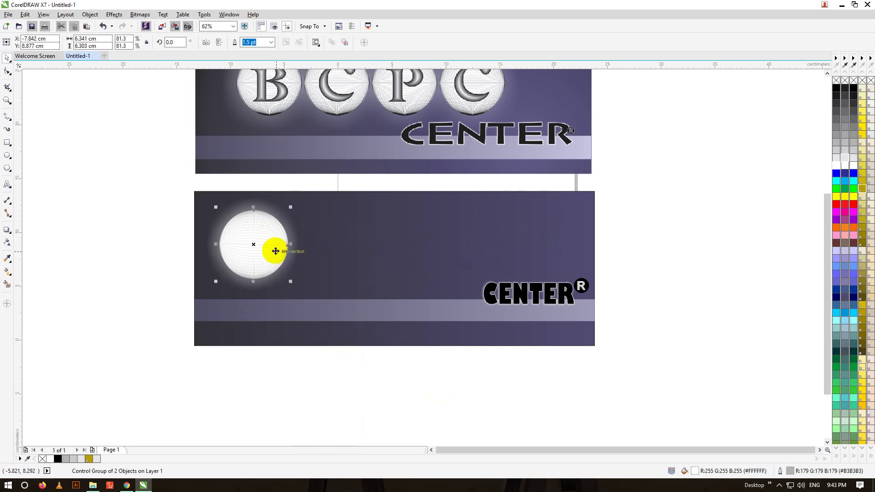
pyautogui.click(336, 387)
pyautogui.hotkey('ctrl', 'v')
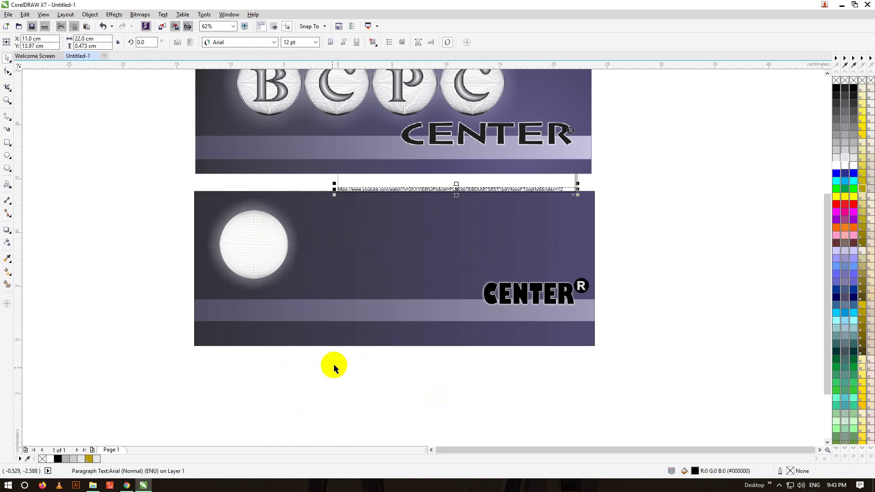
pyautogui.press('Delete')
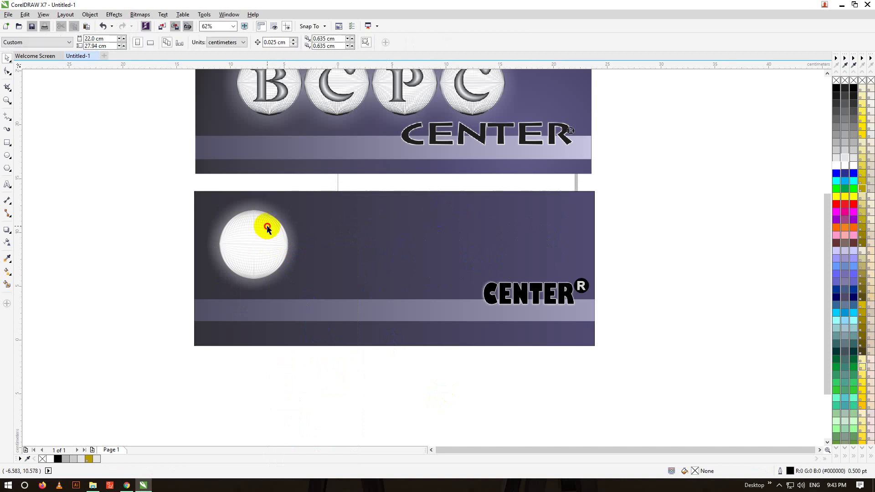
# Place a duplicate of the globe just to the right of the first one and copy the duplicate to the clipboard
pyautogui.click(267, 226)
pyautogui.moveTo(267, 226); pyautogui.dragTo(349, 241)
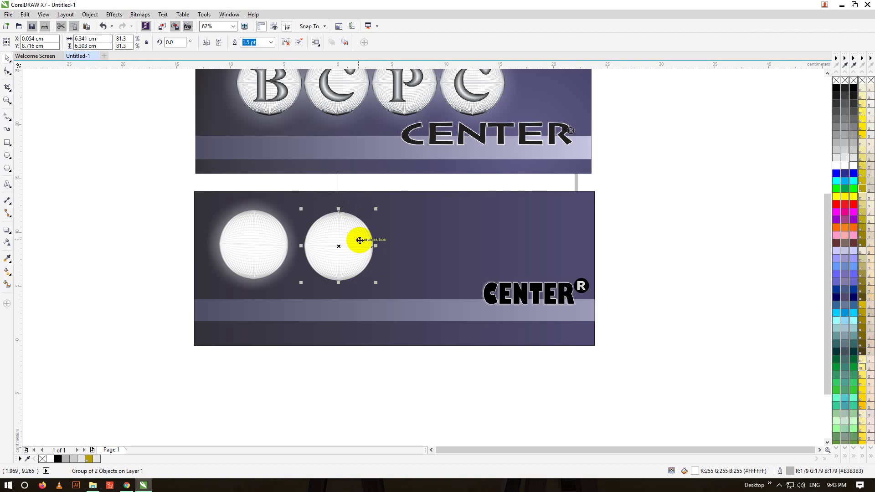
pyautogui.rightClick(327, 256)
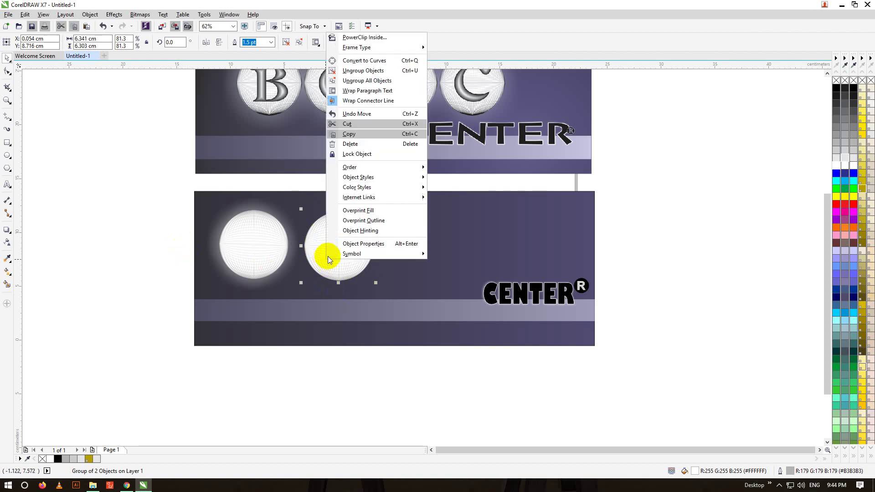
pyautogui.click(361, 133)
pyautogui.click(331, 269)
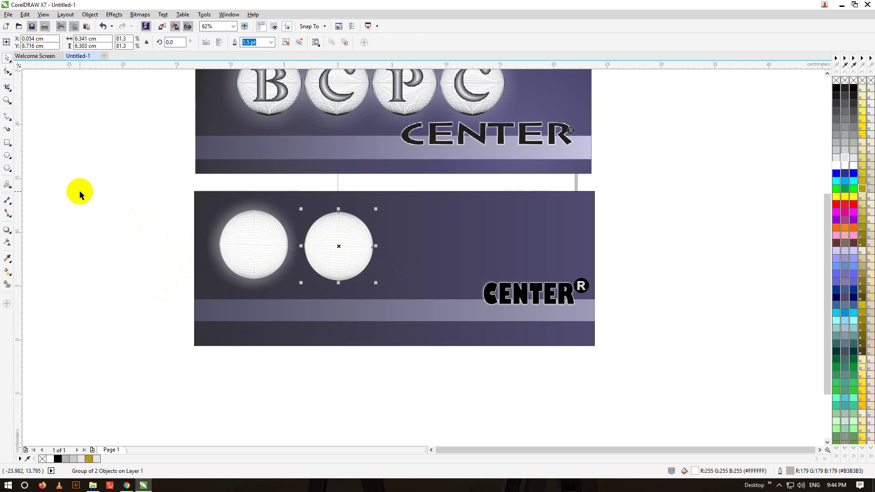
# Give the second globe a drop shadow spanning from its left edge to its right edge, in Normal mode and white
pyautogui.click(6, 230)
pyautogui.click(310, 249)
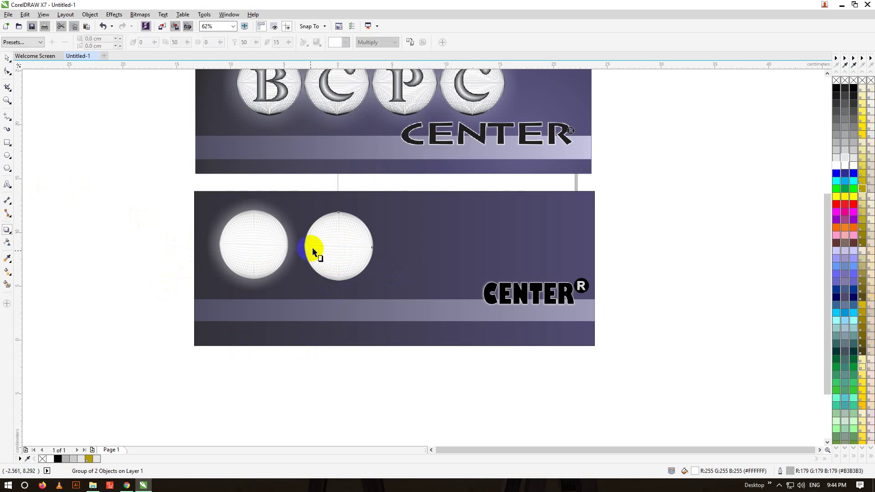
pyautogui.moveTo(305, 247); pyautogui.dragTo(373, 246)
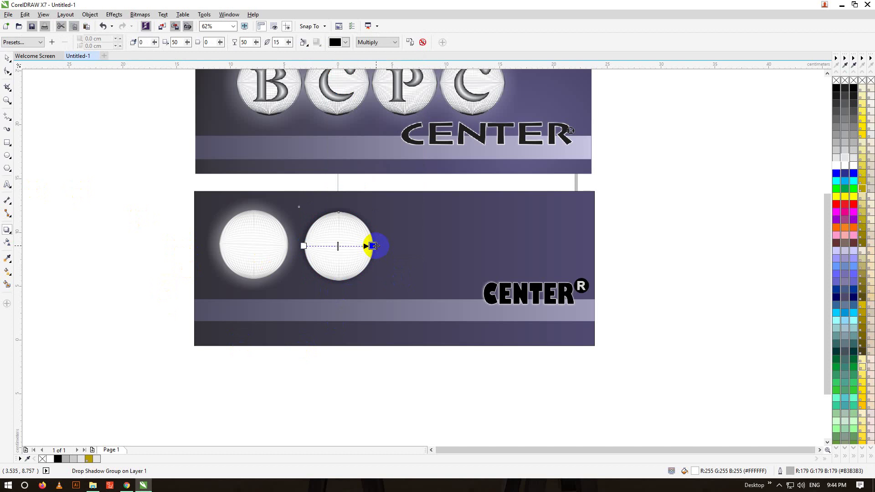
pyautogui.click(371, 42)
pyautogui.click(375, 54)
pyautogui.click(345, 42)
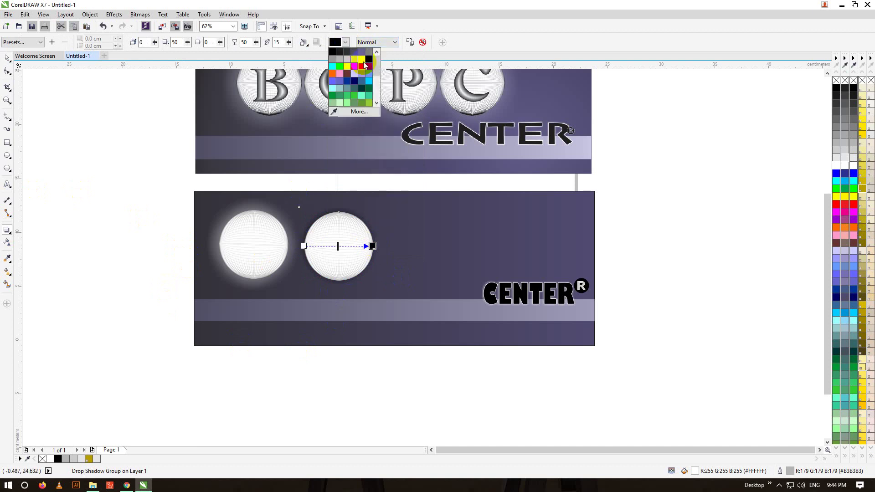
pyautogui.click(360, 61)
pyautogui.click(7, 58)
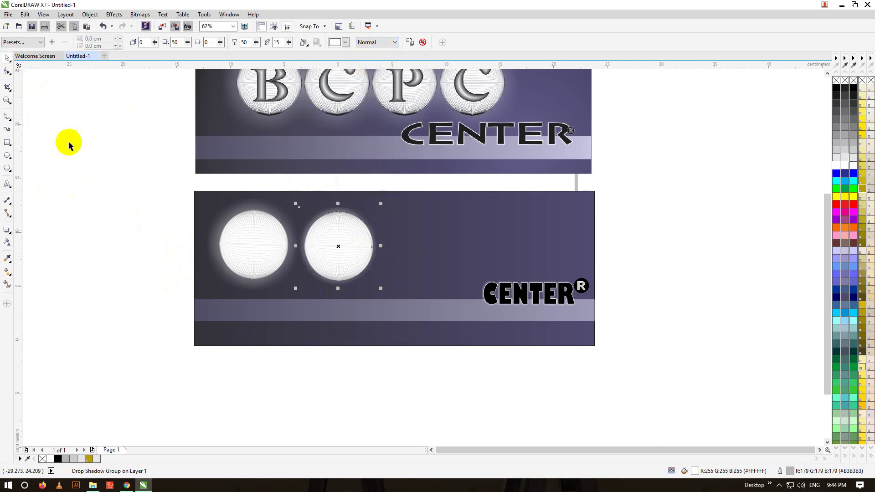
pyautogui.click(69, 141)
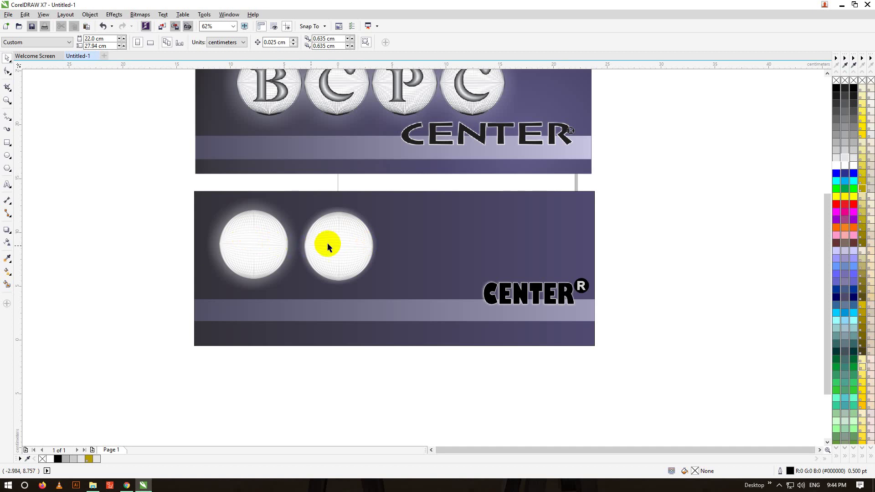
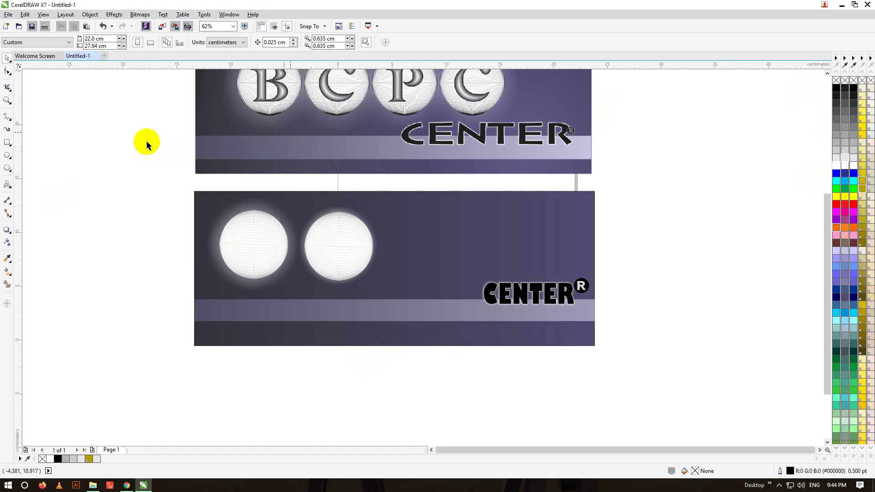
# Add the letter B as artistic text to the right of the globes and enlarge it to about 307 pt
pyautogui.click(9, 184)
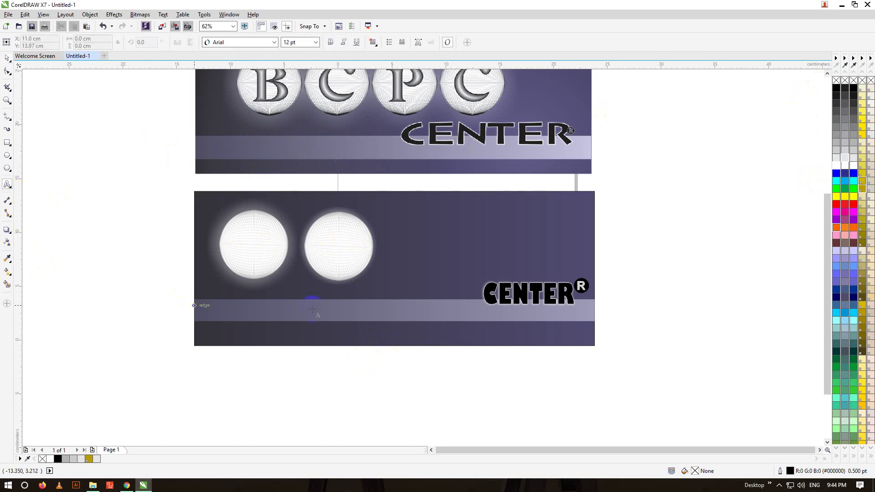
pyautogui.click(427, 234)
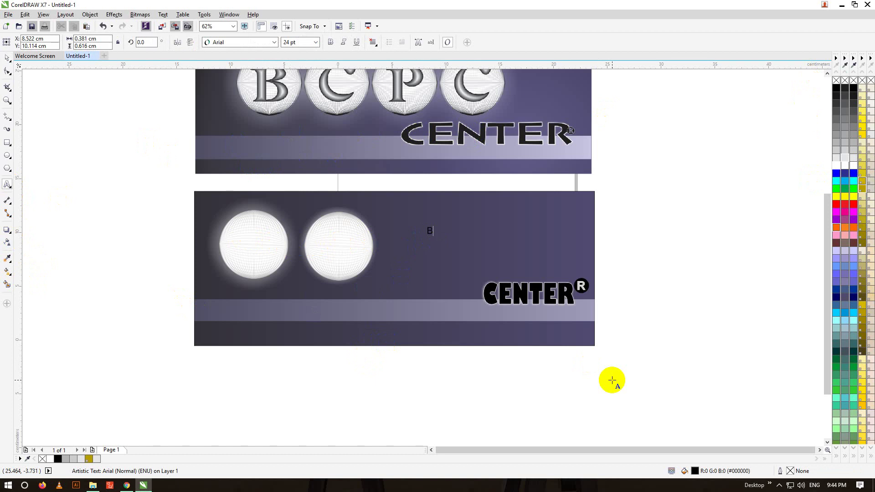
pyautogui.hotkey('ctrl', 'space')
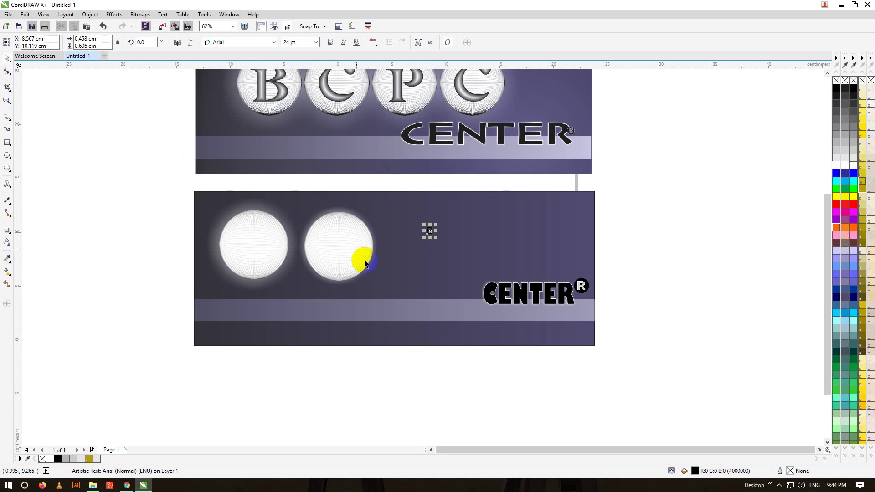
pyautogui.click(433, 239)
pyautogui.moveTo(430, 231); pyautogui.dragTo(547, 316)
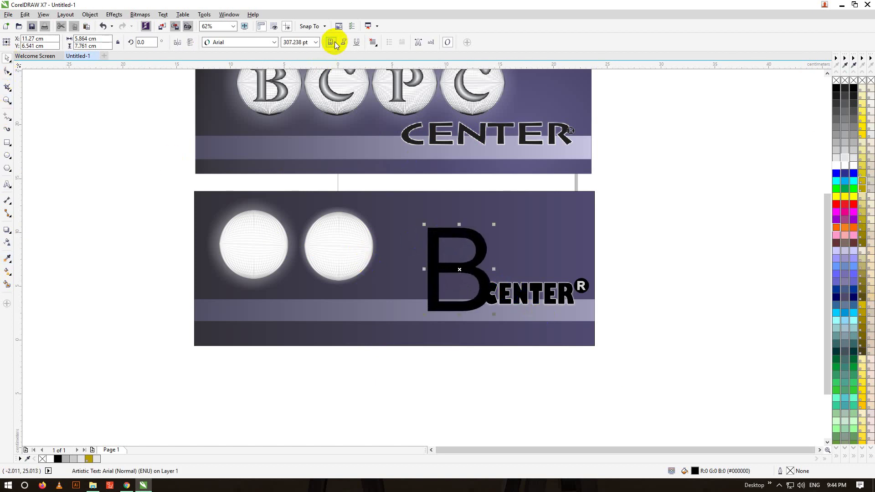
# Make the letter B bold, and set its font to Elephant after previewing other fonts, keeping the letter selected
pyautogui.click(333, 42)
pyautogui.click(274, 42)
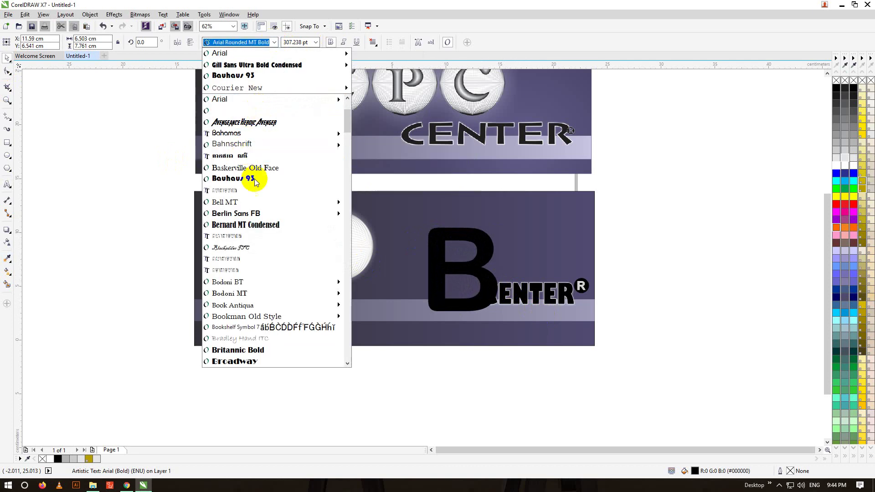
pyautogui.scroll(-2, 254, 244)
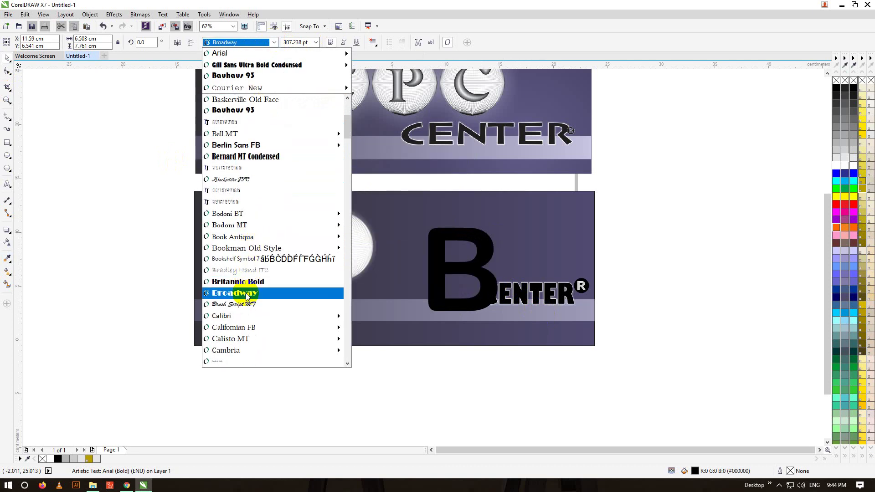
pyautogui.scroll(-2, 250, 292)
pyautogui.moveTo(246, 284)
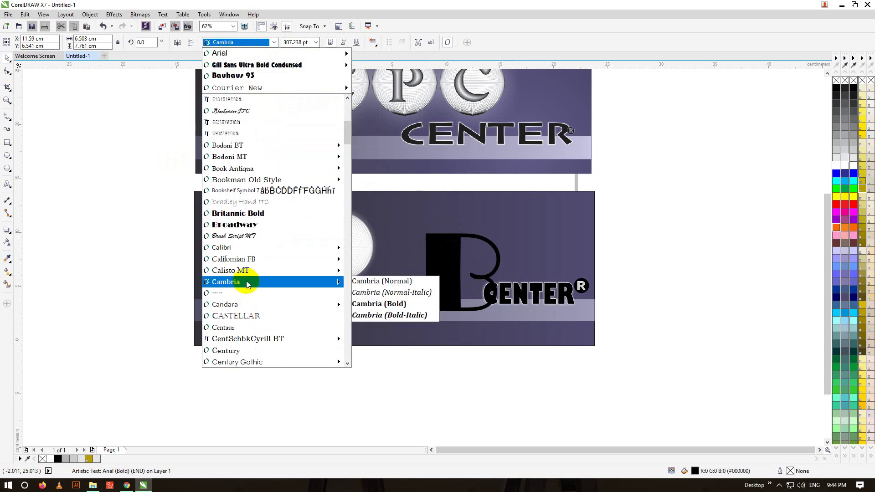
pyautogui.scroll(-3, 246, 284)
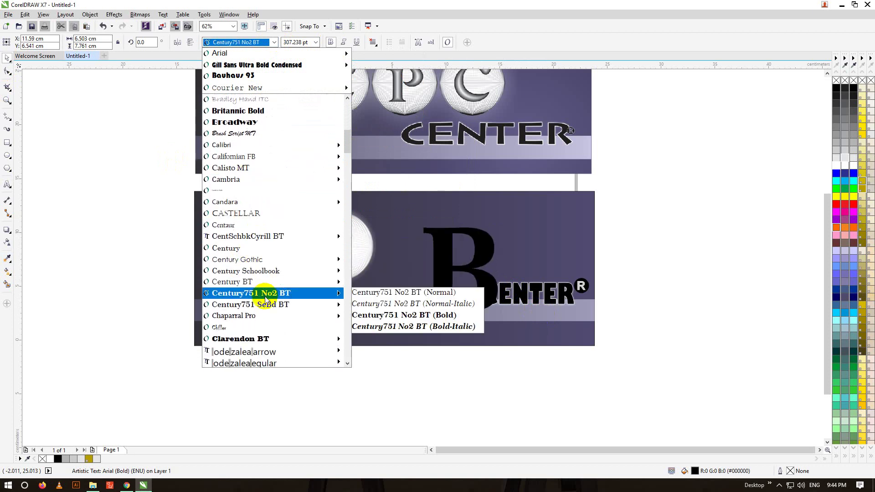
pyautogui.scroll(-1, 267, 297)
pyautogui.moveTo(262, 311)
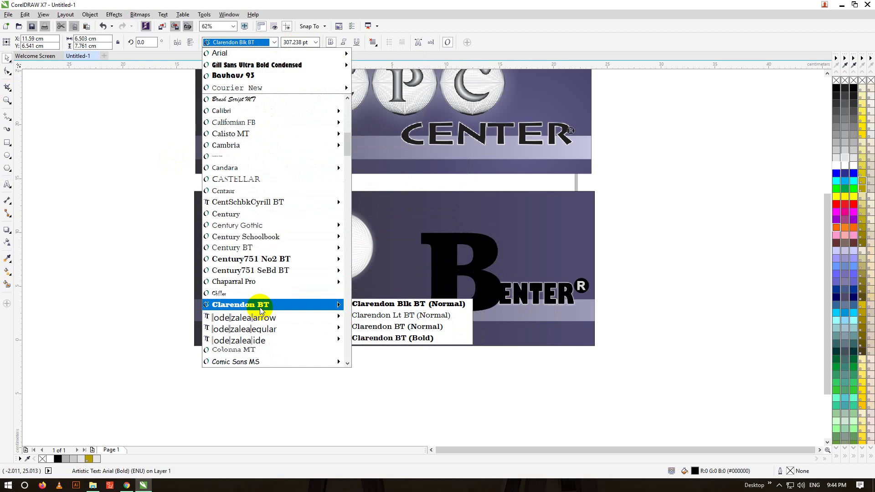
pyautogui.scroll(-6, 260, 307)
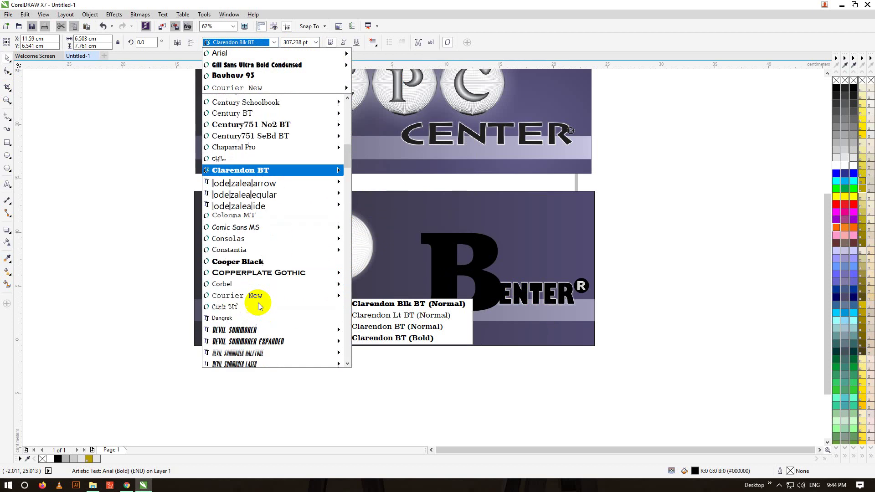
pyautogui.moveTo(256, 182)
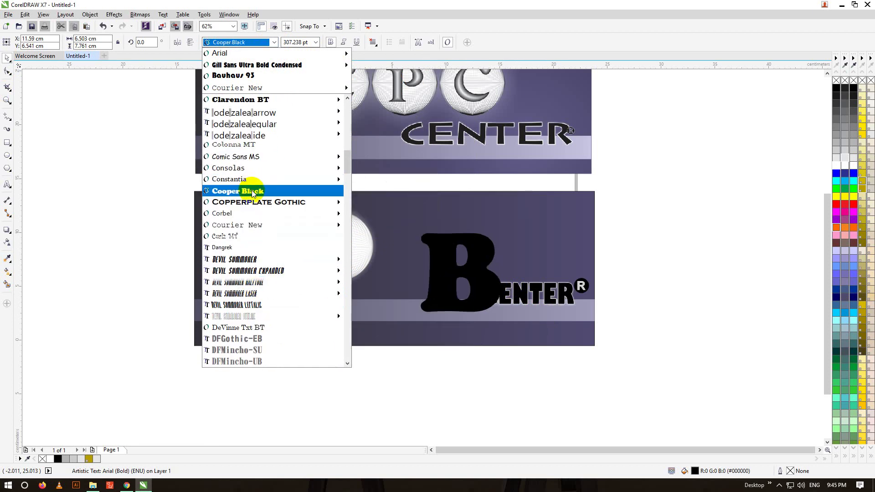
pyautogui.moveTo(252, 207)
pyautogui.scroll(-3, 251, 215)
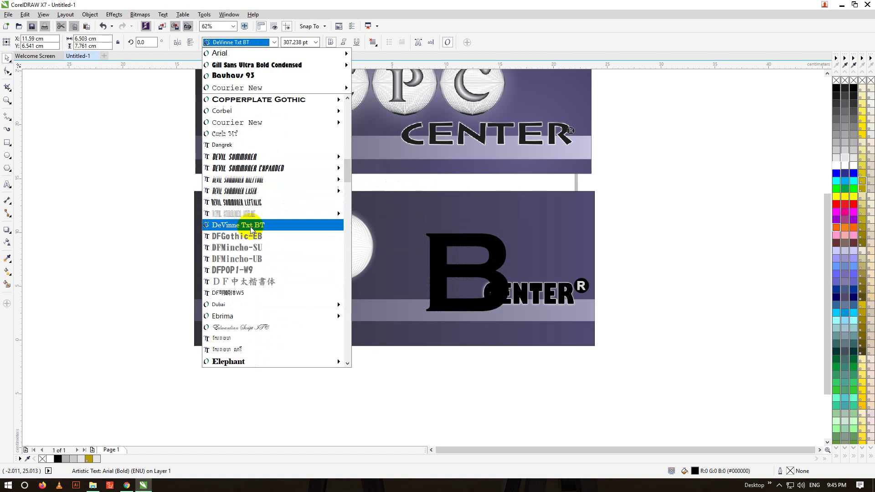
pyautogui.scroll(-3, 246, 319)
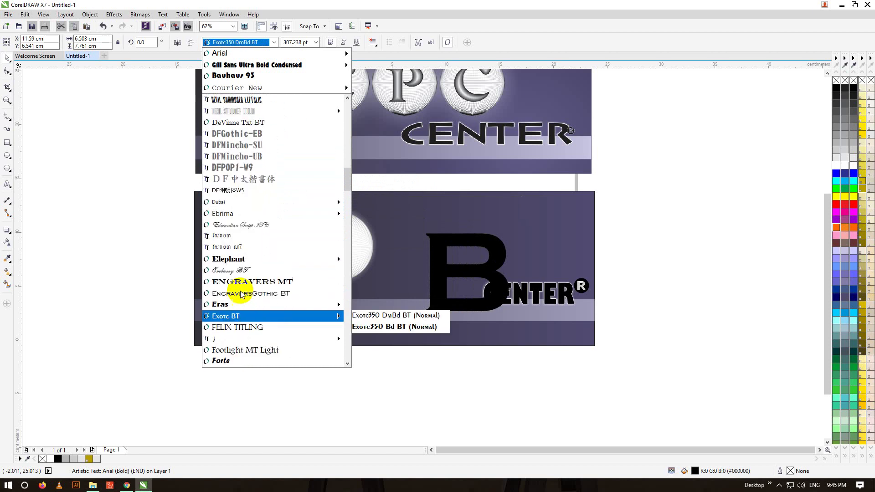
pyautogui.click(243, 259)
pyautogui.click(242, 258)
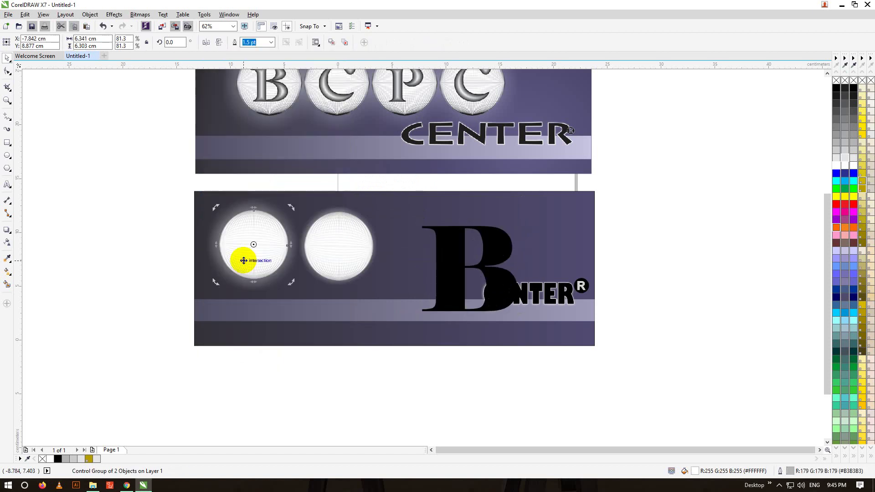
pyautogui.click(456, 261)
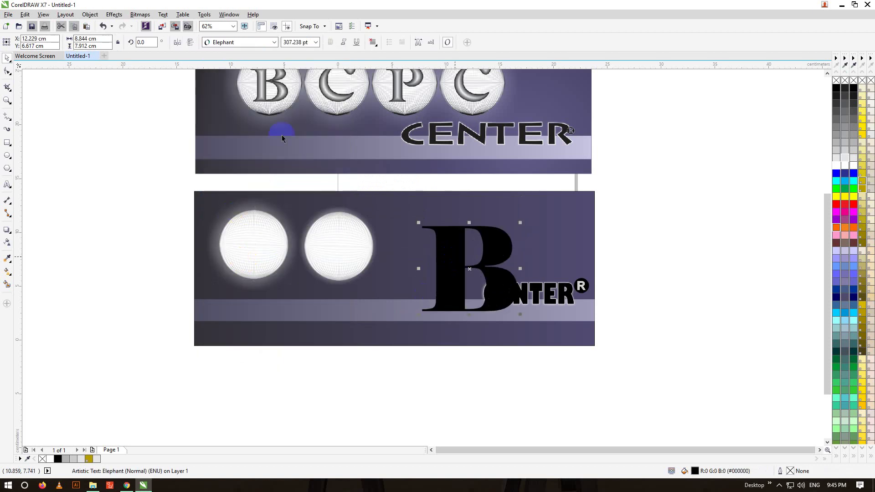
# Preview fonts for the selected letter B and set it to Impact
pyautogui.click(222, 42)
pyautogui.moveTo(233, 314)
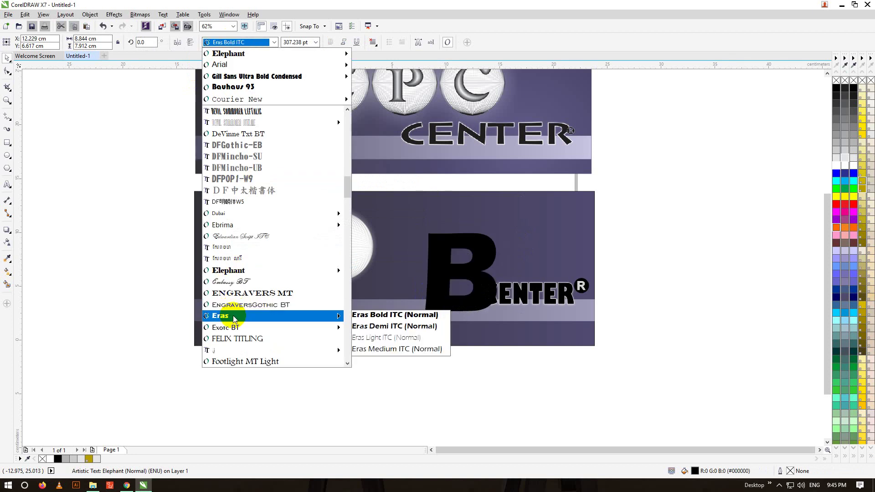
pyautogui.scroll(-1, 234, 317)
pyautogui.scroll(-5, 234, 315)
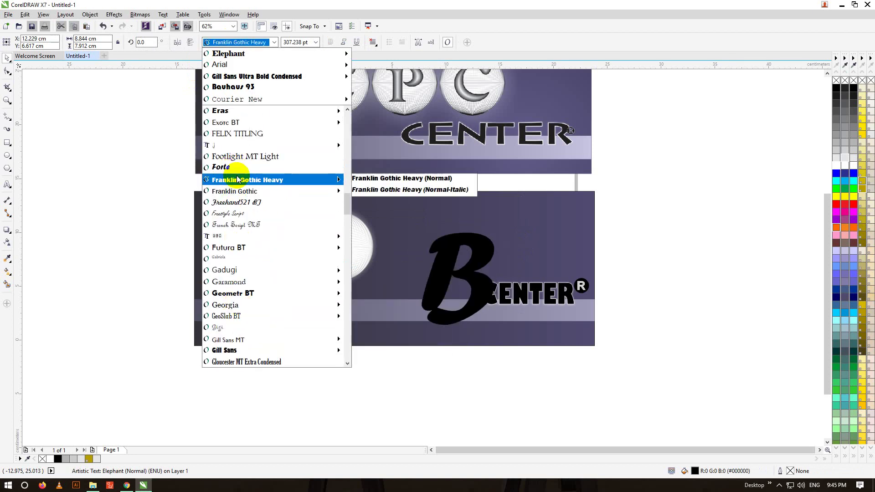
pyautogui.scroll(-3, 233, 294)
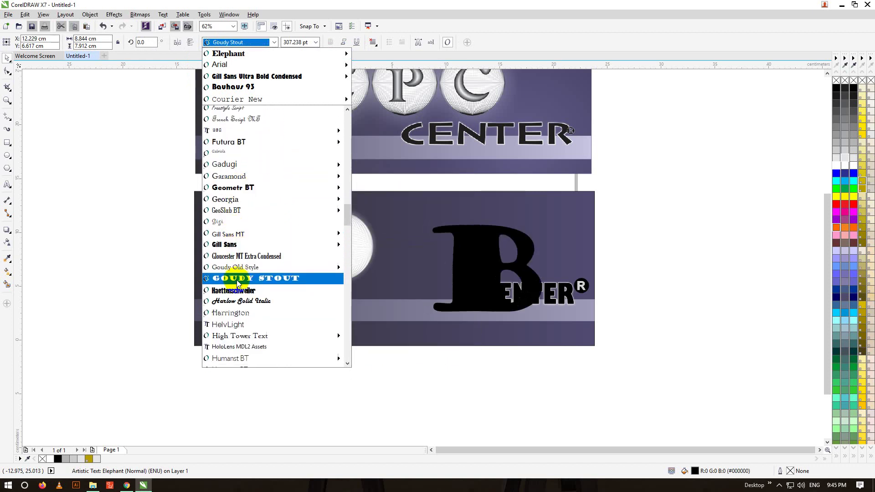
pyautogui.scroll(-3, 237, 285)
pyautogui.scroll(-3, 237, 285)
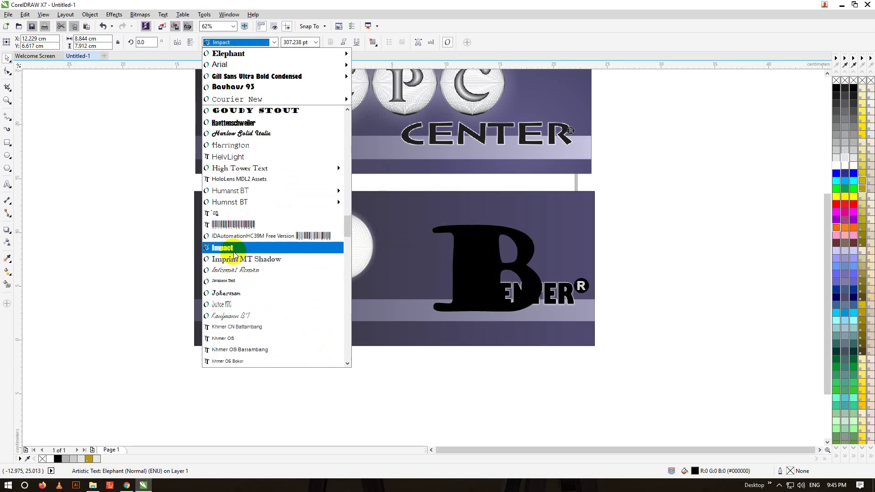
pyautogui.click(221, 249)
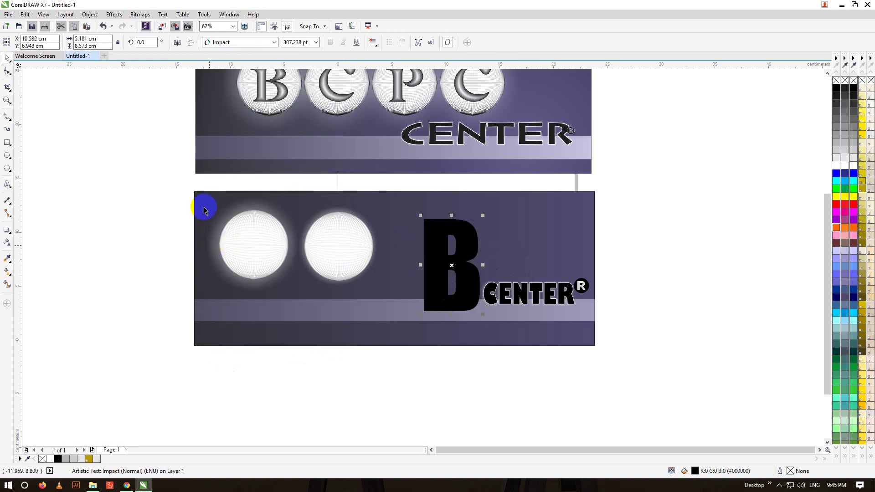
# Set the letter B's font to Tahoma Bold after previewing other fonts in the list
pyautogui.click(223, 43)
pyautogui.scroll(-7, 219, 297)
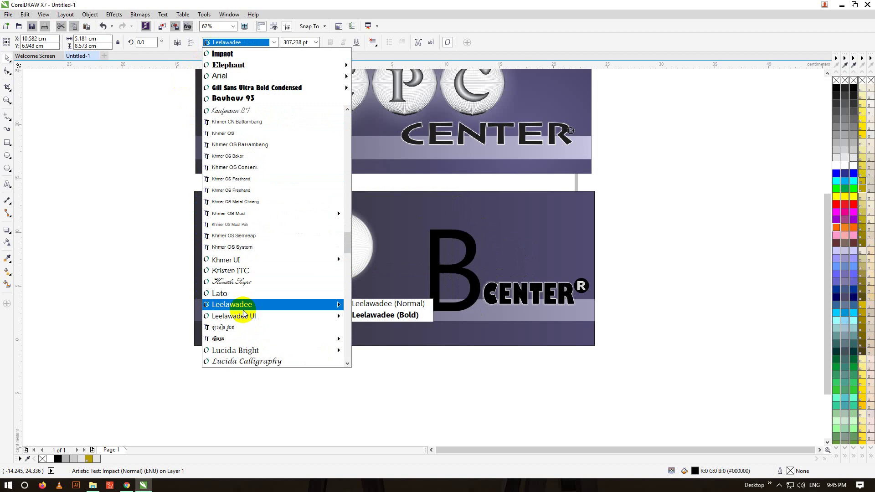
pyautogui.scroll(-5, 244, 314)
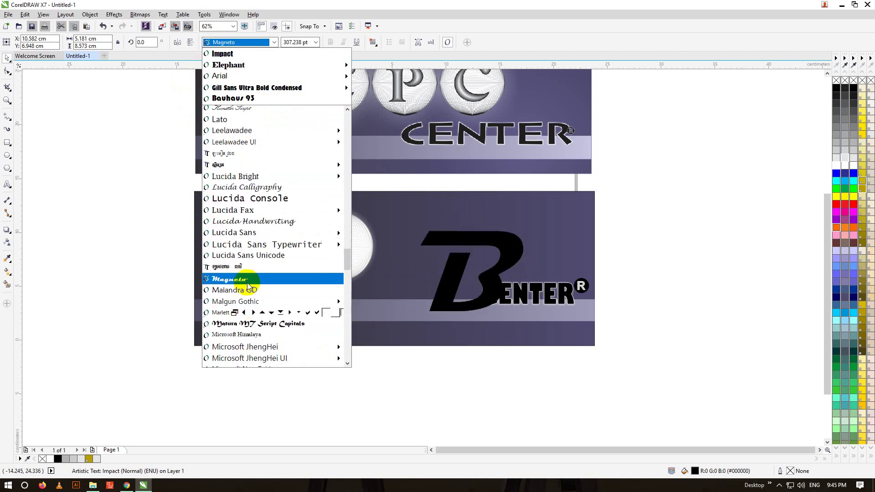
pyautogui.scroll(-8, 247, 286)
pyautogui.scroll(-4, 248, 286)
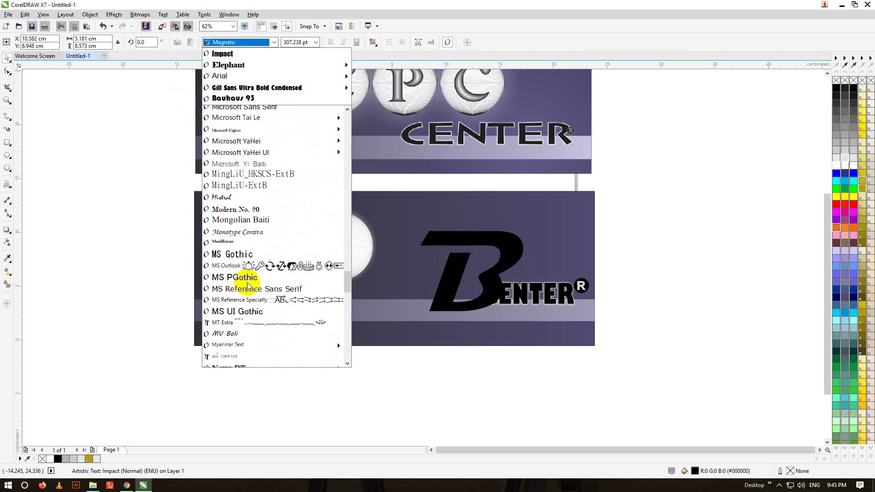
pyautogui.moveTo(247, 249)
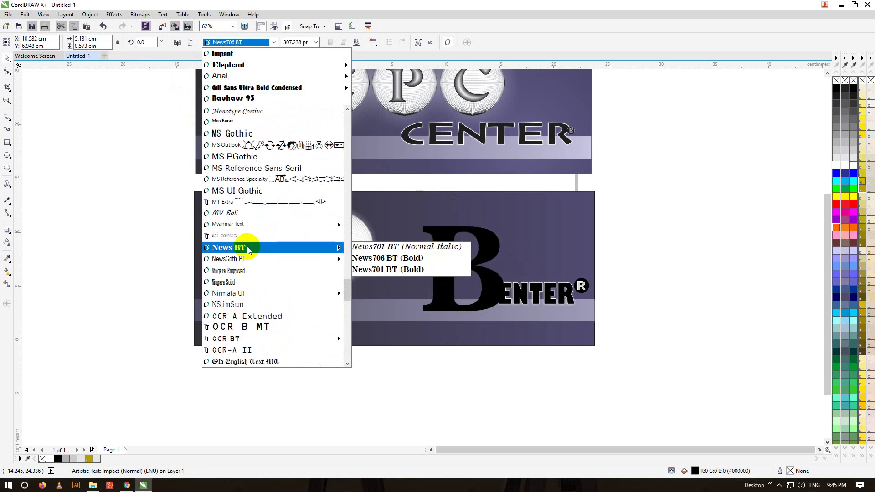
pyautogui.scroll(-4, 249, 292)
pyautogui.scroll(-6, 250, 304)
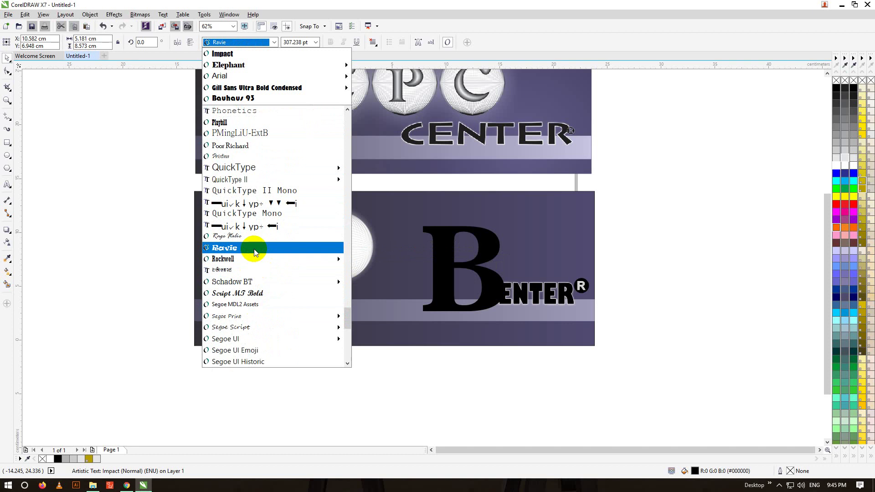
pyautogui.scroll(-6, 251, 271)
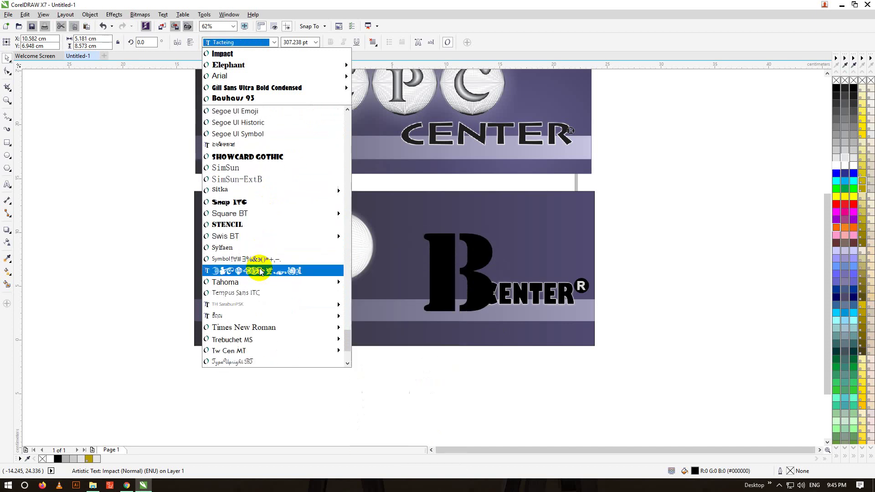
pyautogui.scroll(-2, 259, 268)
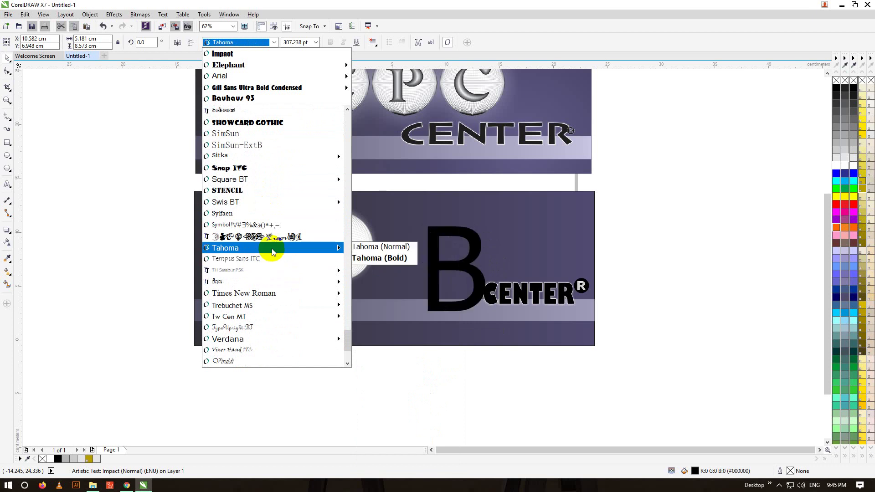
pyautogui.click(396, 259)
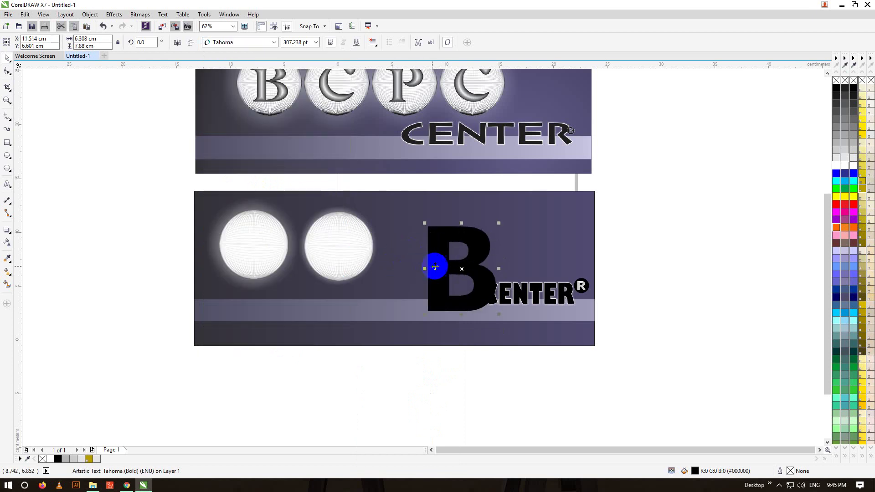
# Shrink the letter B to about 142 pt and place it centred on the first globe
pyautogui.moveTo(499, 223); pyautogui.dragTo(249, 241)
pyautogui.scroll(3, 275, 246)
pyautogui.scroll(-3, 275, 248)
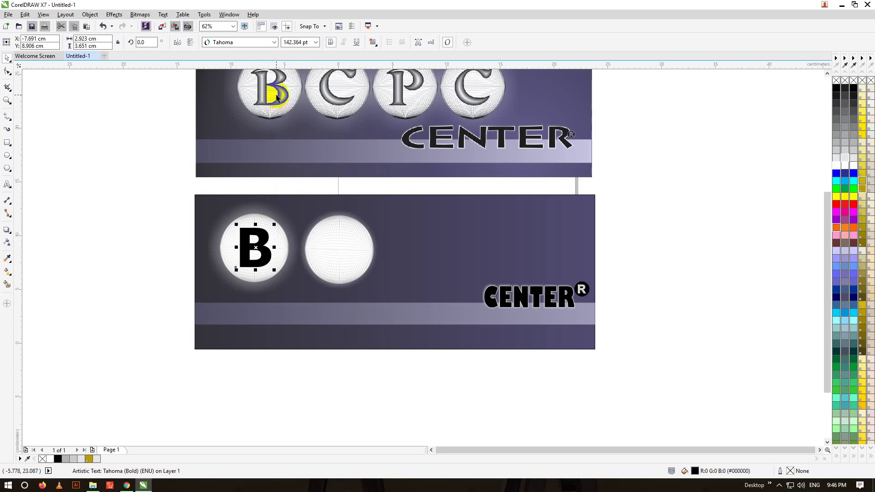
# Try to apply an inward contour to the letter B on the first globe with the Contour tool
pyautogui.click(8, 230)
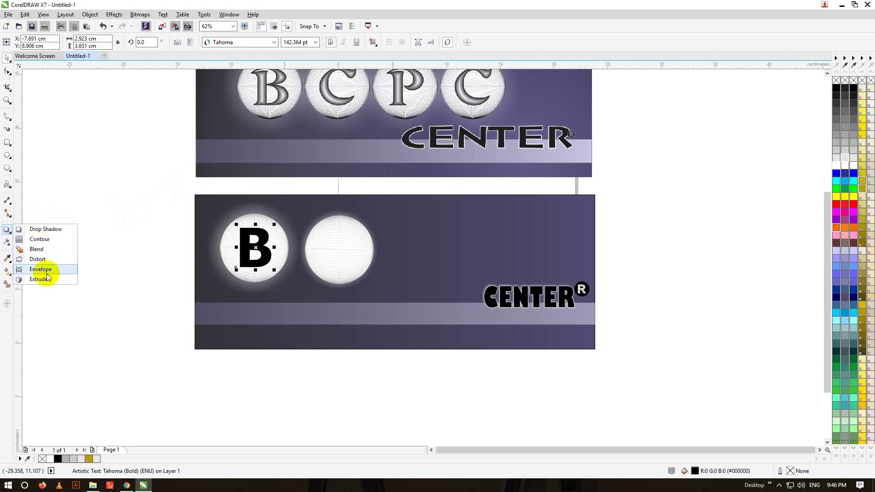
pyautogui.click(59, 240)
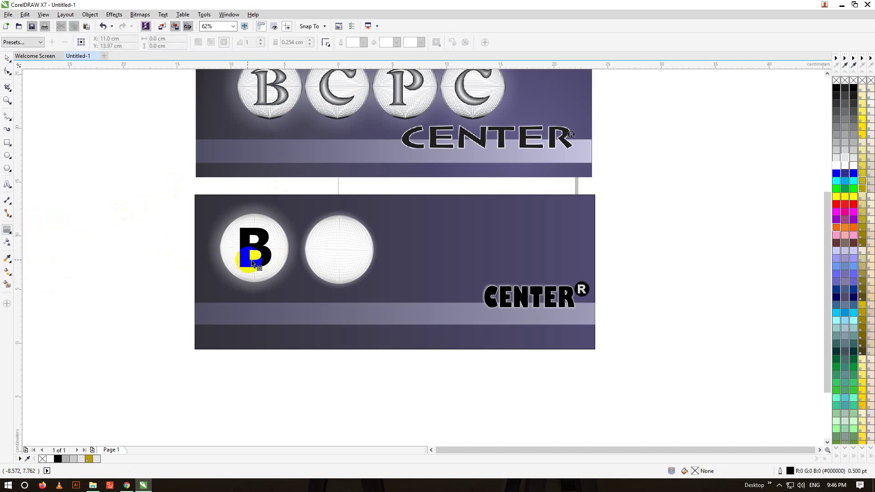
pyautogui.scroll(2, 251, 262)
pyautogui.scroll(2, 235, 268)
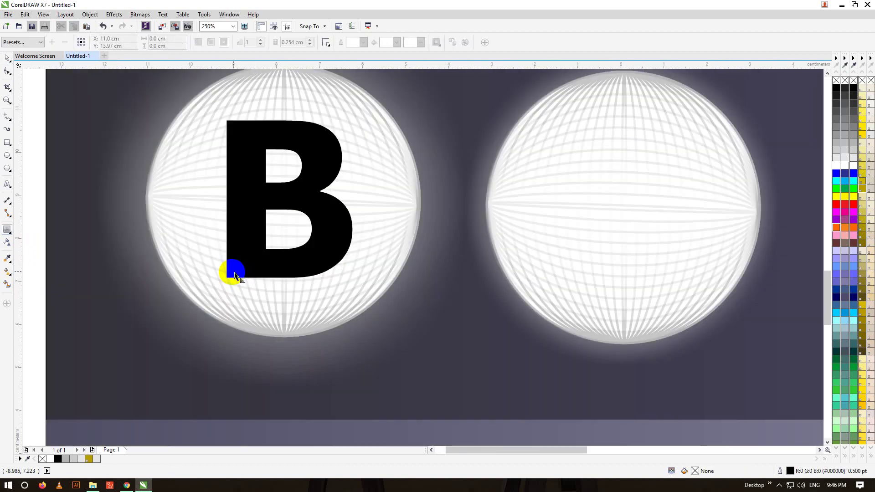
pyautogui.moveTo(228, 277)
pyautogui.mouseDown()
pyautogui.moveTo(294, 223)
pyautogui.moveTo(333, 220)
pyautogui.moveTo(284, 230)
pyautogui.mouseUp()
pyautogui.click(458, 258)
# Move the letter B off the globe to the empty area left of the banner
pyautogui.moveTo(277, 195)
pyautogui.mouseDown()
pyautogui.moveTo(279, 204)
pyautogui.moveTo(315, 202)
pyautogui.moveTo(329, 211)
pyautogui.moveTo(332, 238)
pyautogui.moveTo(235, 314)
pyautogui.moveTo(97, 261)
pyautogui.moveTo(84, 242)
pyautogui.moveTo(86, 264)
pyautogui.mouseUp()
pyautogui.click(459, 257)
pyautogui.scroll(-2, 384, 272)
pyautogui.click(7, 59)
# Apply a one-step inward contour to the letter B with an offset of about 0.435 cm
pyautogui.click(7, 230)
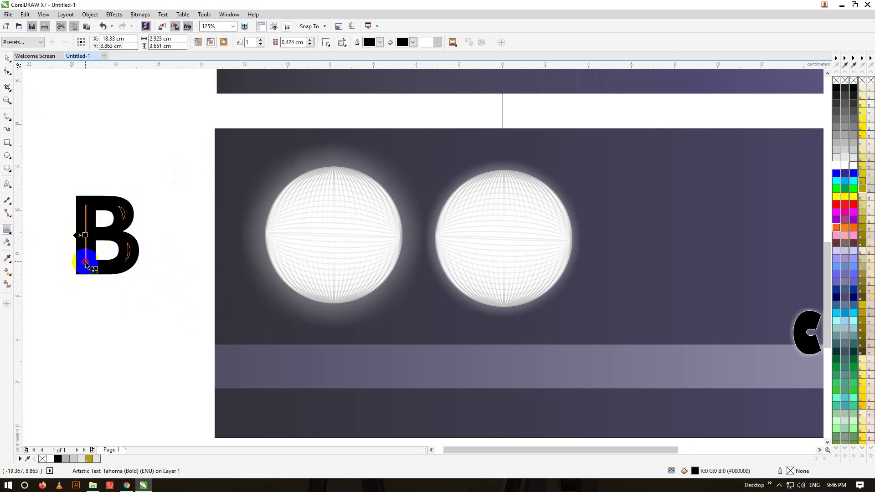
pyautogui.moveTo(86, 264); pyautogui.dragTo(98, 243)
pyautogui.click(453, 256)
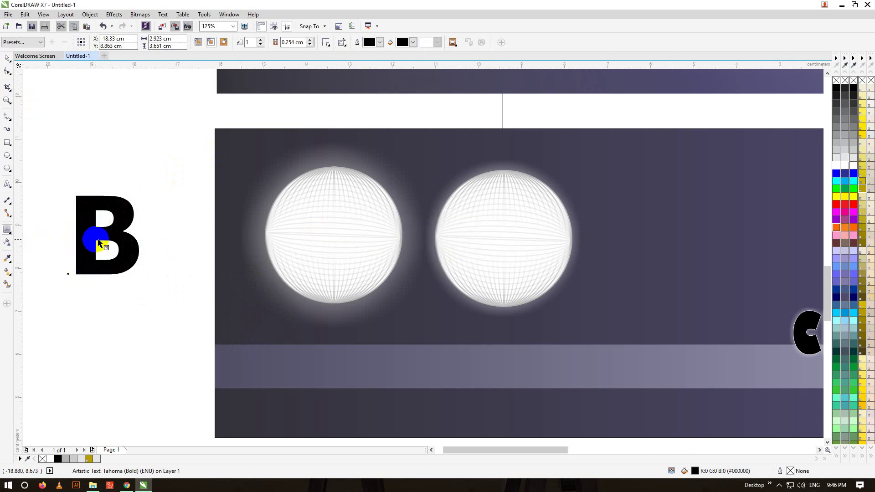
pyautogui.scroll(3, 94, 249)
pyautogui.scroll(-1, 94, 254)
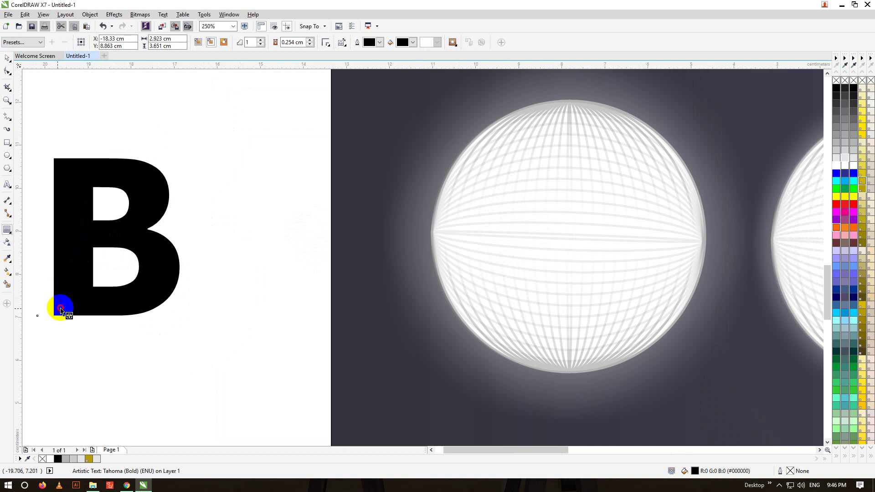
pyautogui.moveTo(61, 310); pyautogui.dragTo(74, 300)
pyautogui.moveTo(78, 296); pyautogui.dragTo(75, 298)
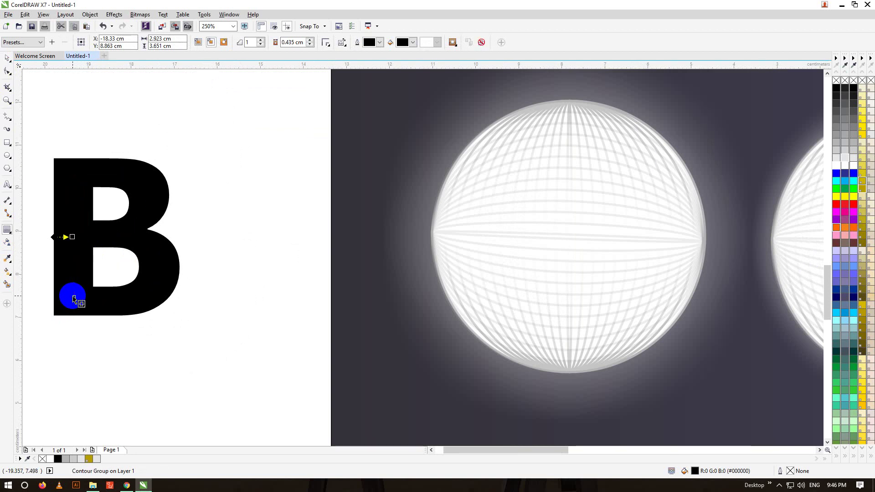
# Set the fill colour of the letter B's contour to white after trying yellow
pyautogui.scroll(1, 55, 244)
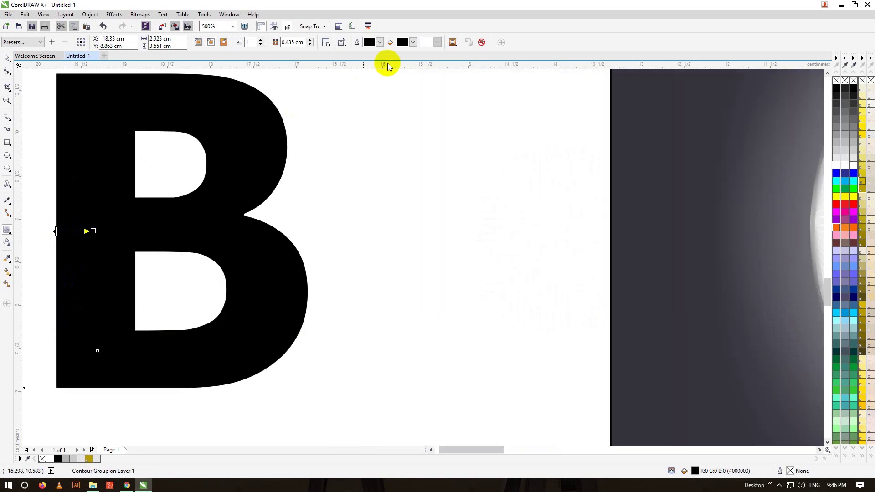
pyautogui.click(413, 42)
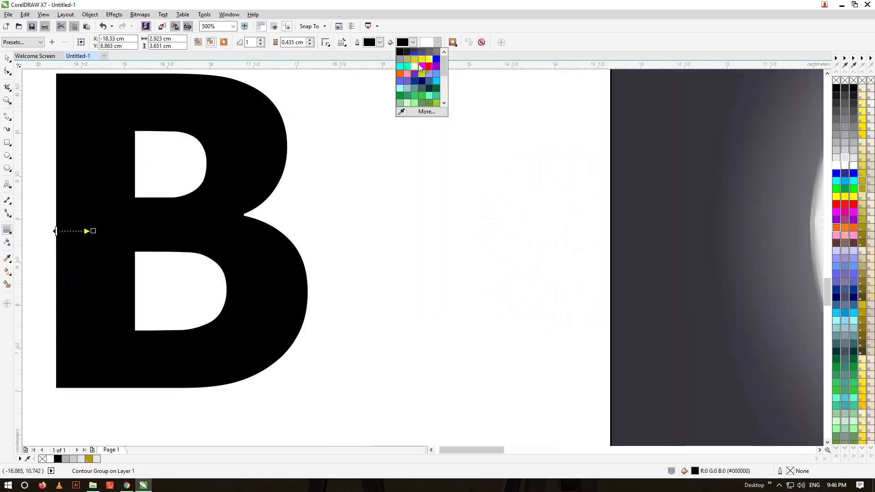
pyautogui.click(419, 64)
pyautogui.click(413, 41)
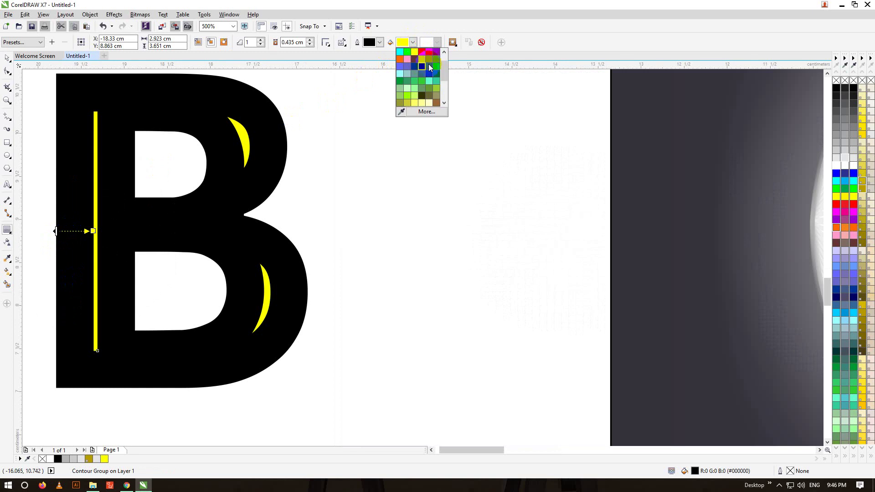
pyautogui.scroll(2, 445, 72)
pyautogui.click(429, 59)
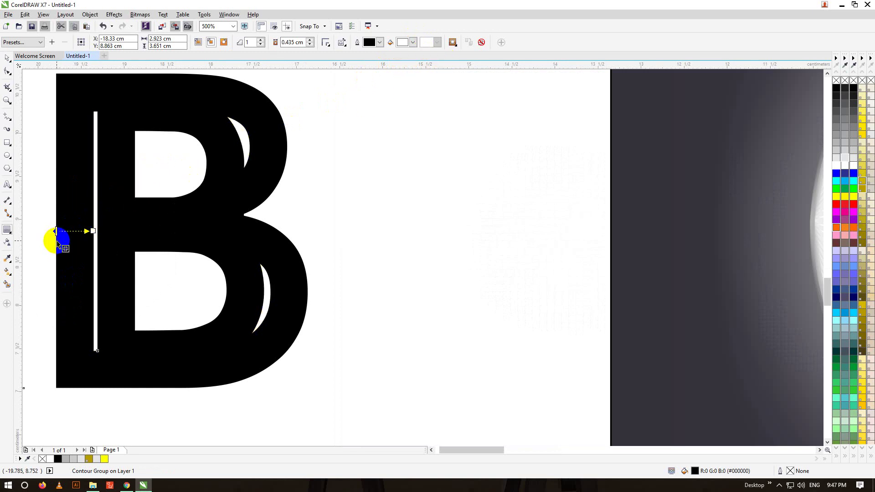
# Increase the letter B's contour to 354 steps with a 0.003 cm offset for a smooth black-to-white blend
pyautogui.scroll(1, 59, 242)
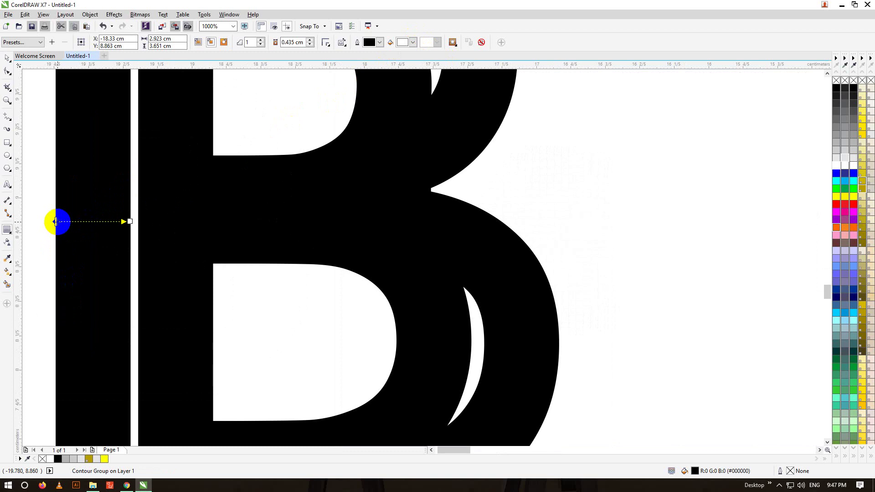
pyautogui.moveTo(56, 222); pyautogui.dragTo(120, 228)
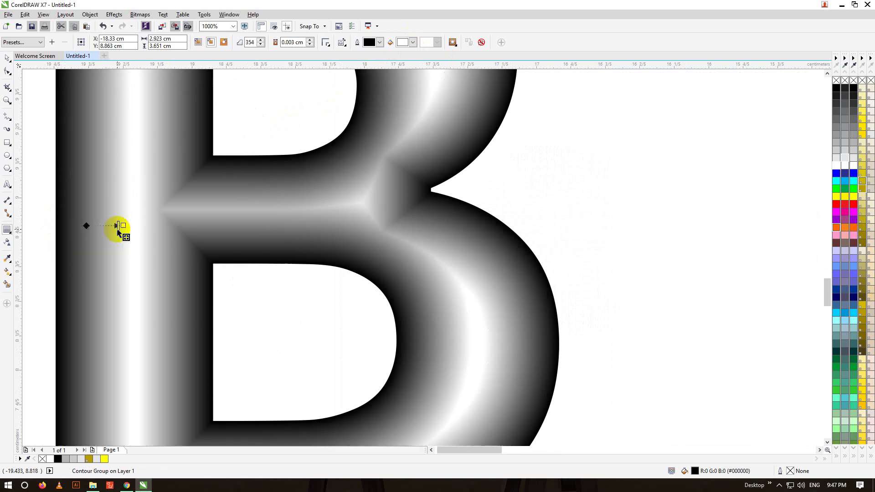
pyautogui.scroll(-2, 120, 228)
pyautogui.scroll(-2, 120, 228)
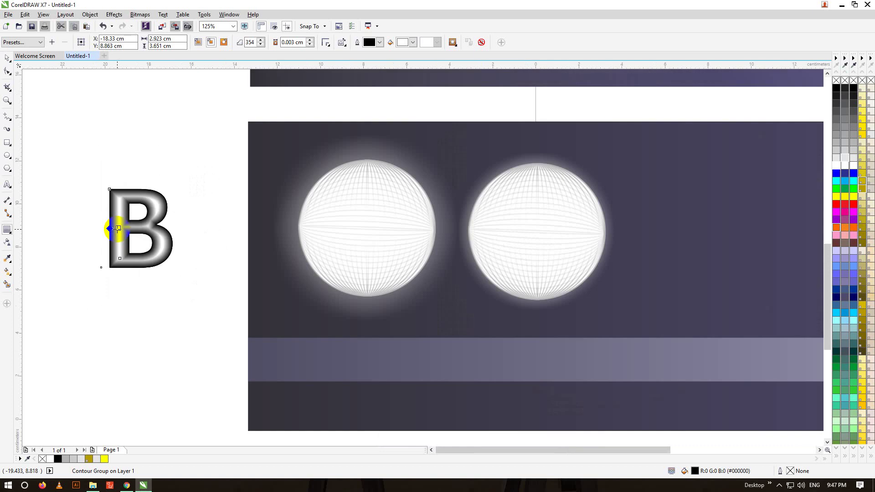
pyautogui.scroll(1, 114, 230)
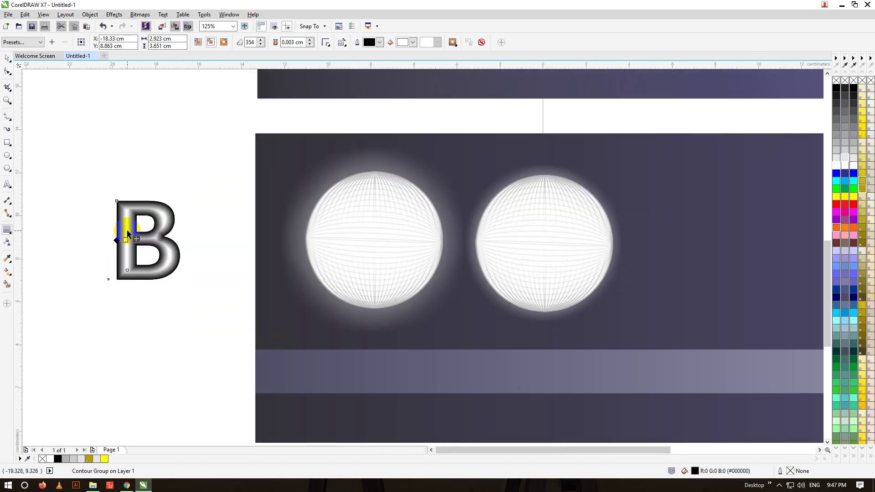
# Change the fill colour of the letter B's contour to yellow
pyautogui.scroll(1, 127, 234)
pyautogui.scroll(1, 127, 233)
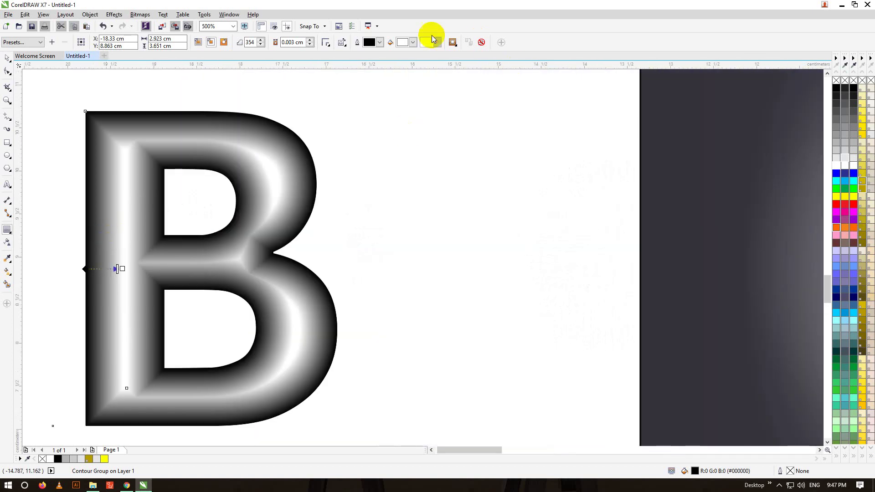
pyautogui.click(412, 42)
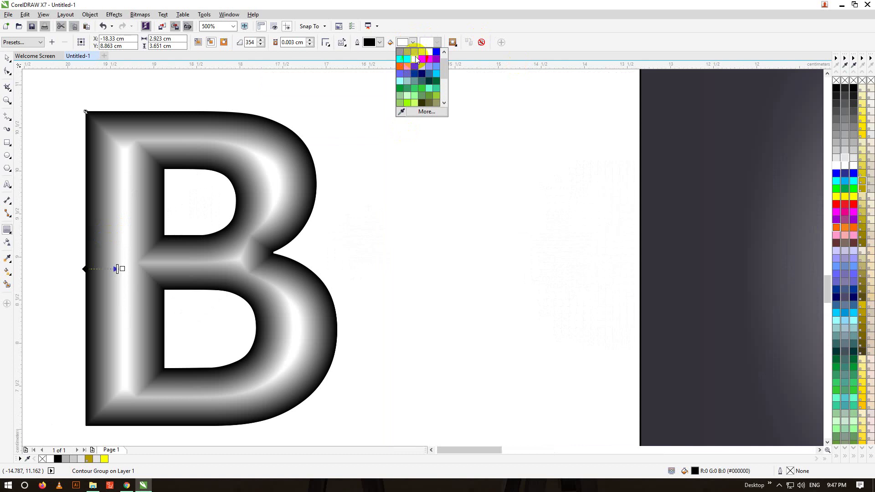
pyautogui.click(416, 54)
pyautogui.click(412, 43)
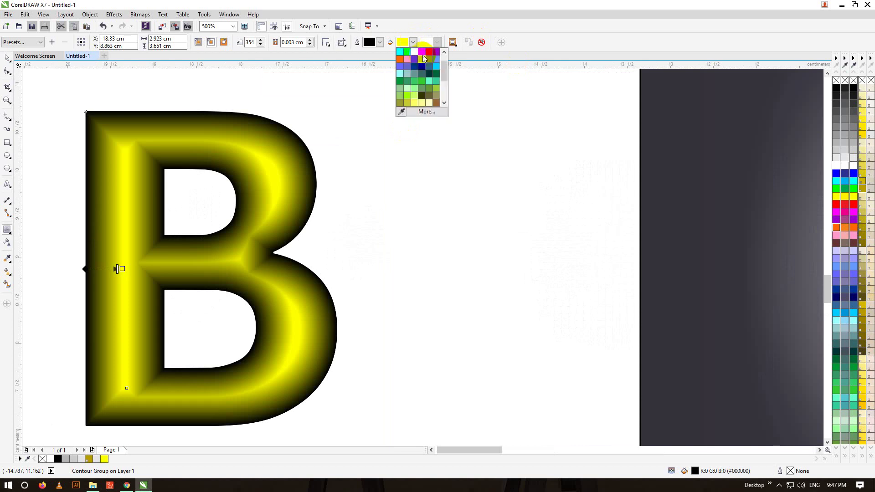
pyautogui.click(414, 51)
# Set the outline colour of the letter B's contour to red and try dark blue as its fill colour
pyautogui.click(382, 43)
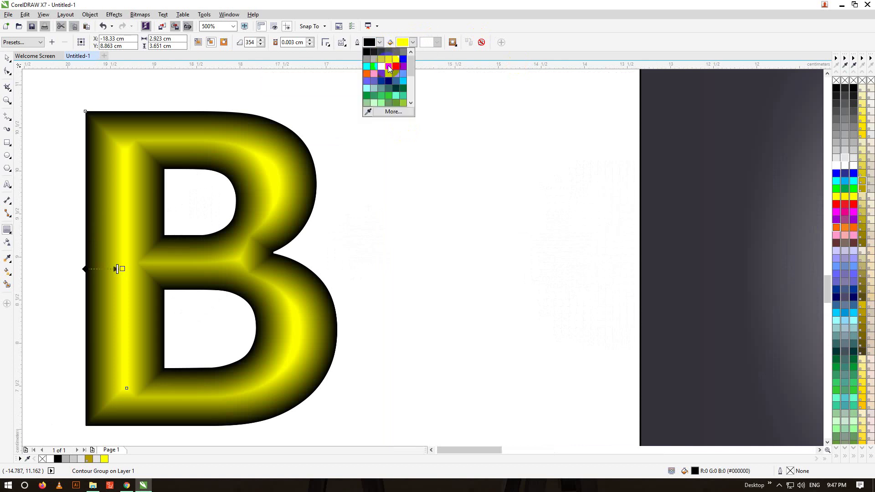
pyautogui.click(388, 65)
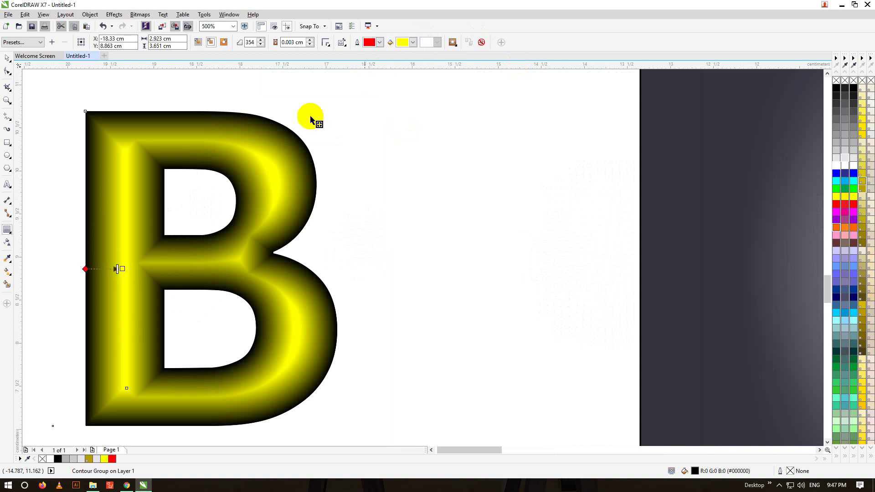
pyautogui.click(413, 42)
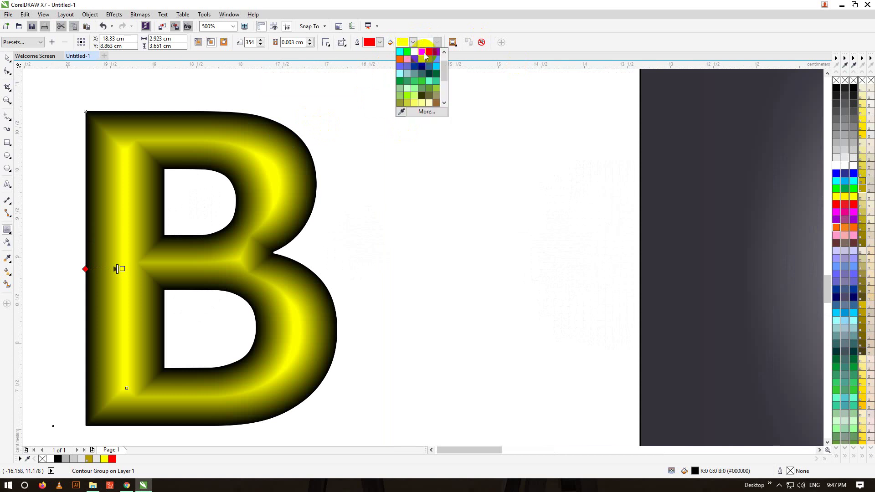
pyautogui.click(421, 66)
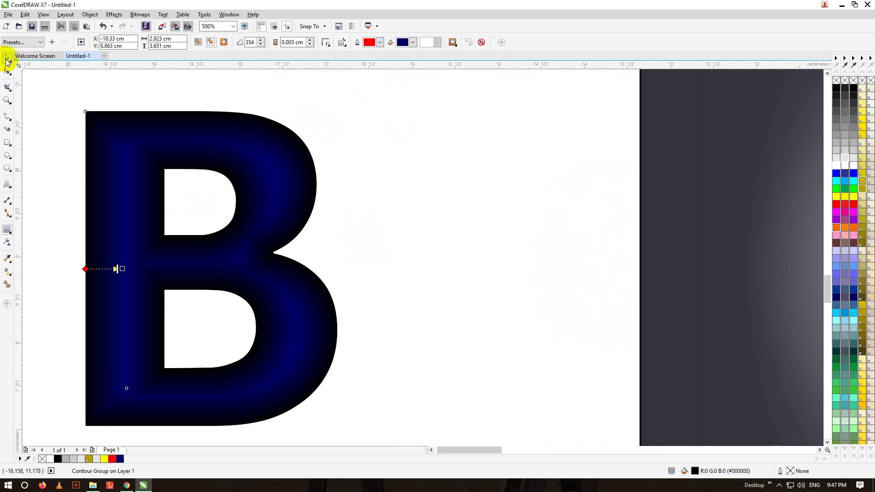
# Change the fill colour of the letter B's contour to white
pyautogui.click(414, 43)
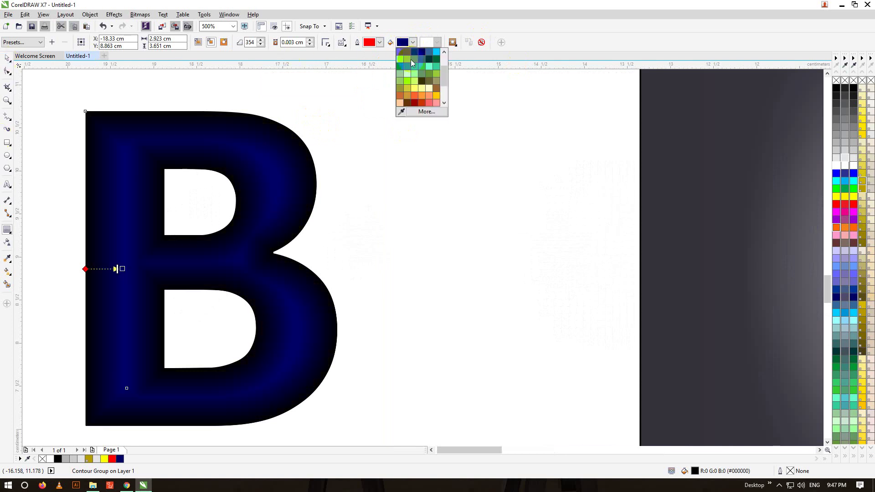
pyautogui.moveTo(447, 74); pyautogui.dragTo(453, 54)
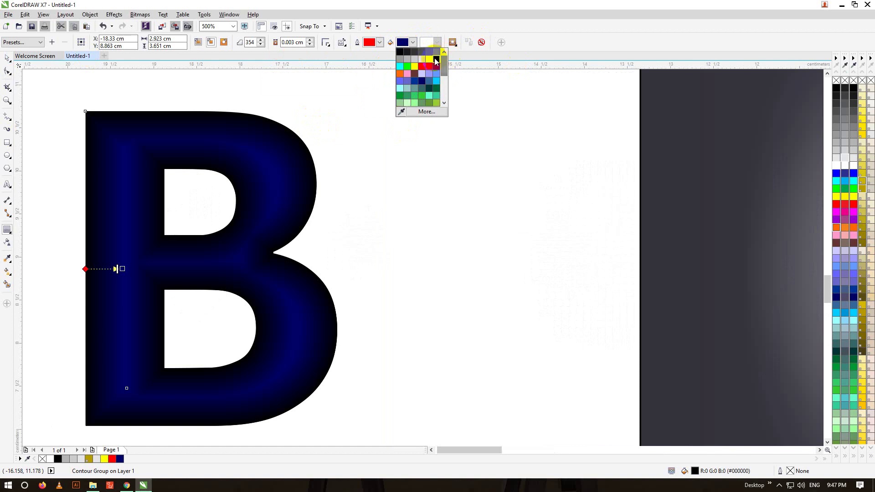
pyautogui.click(434, 60)
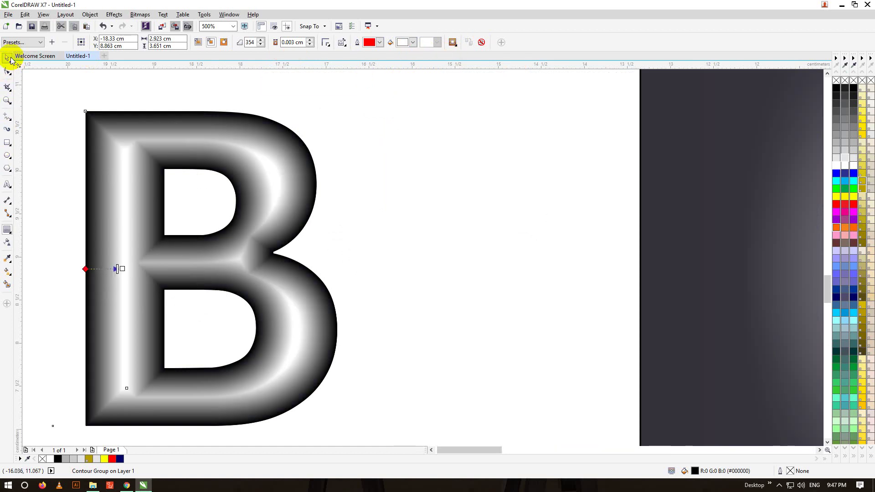
# Move the contoured letter B onto the centre of the first glowing globe in the banner and deselect it
pyautogui.click(10, 59)
pyautogui.scroll(-2, 25, 117)
pyautogui.scroll(-2, 28, 124)
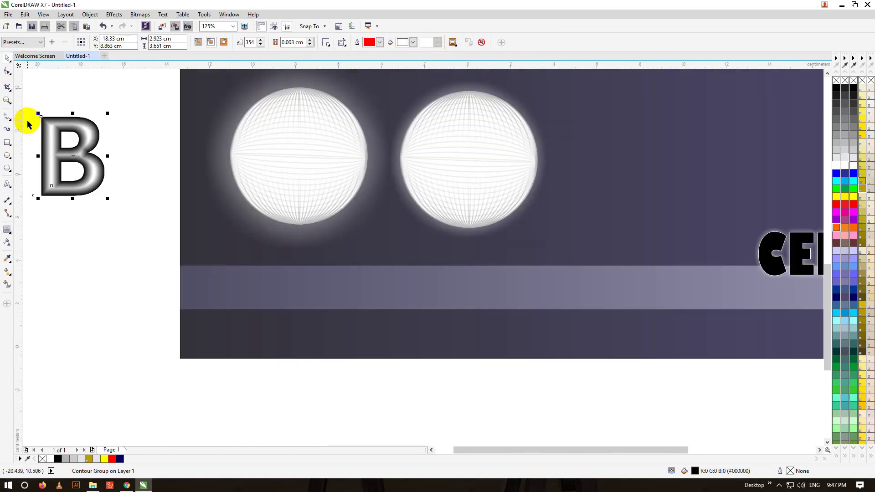
pyautogui.moveTo(43, 146); pyautogui.dragTo(283, 147)
pyautogui.click(47, 220)
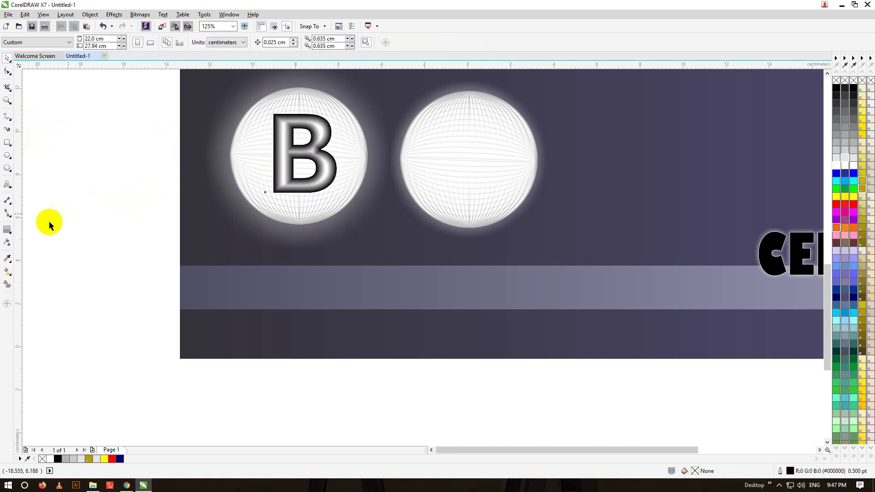
pyautogui.scroll(-2, 60, 219)
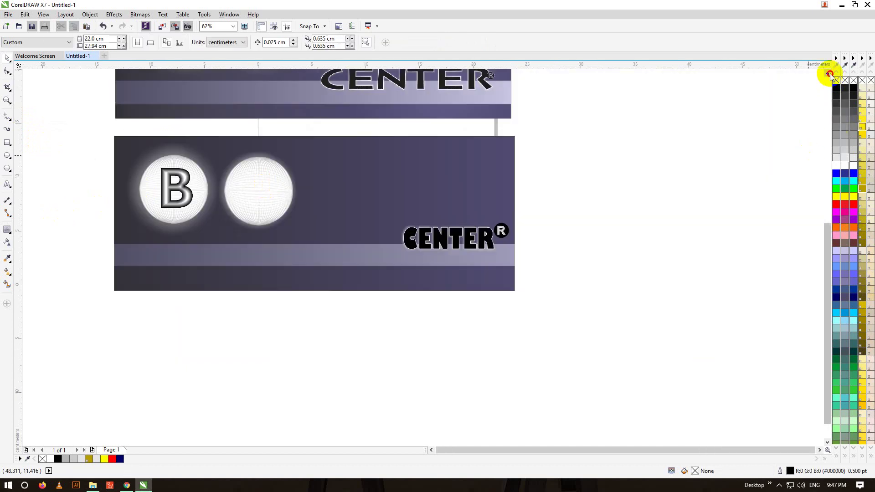
pyautogui.click(828, 74)
pyautogui.click(828, 74)
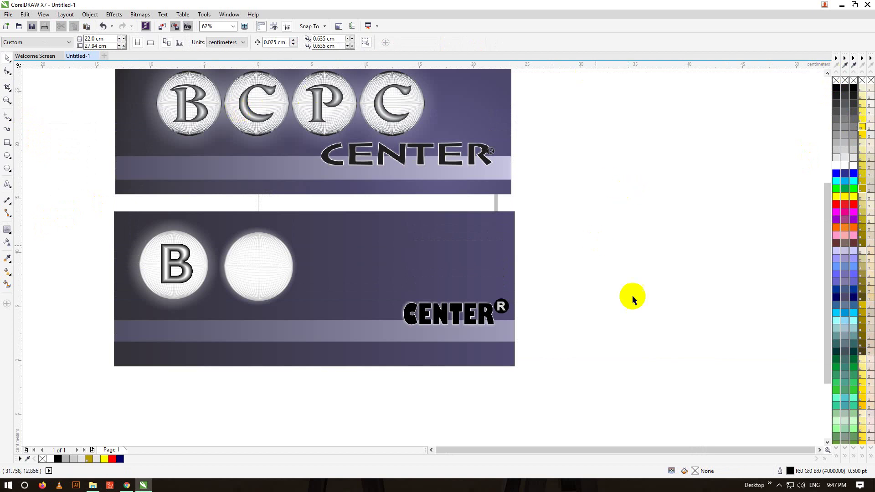
pyautogui.click(778, 486)
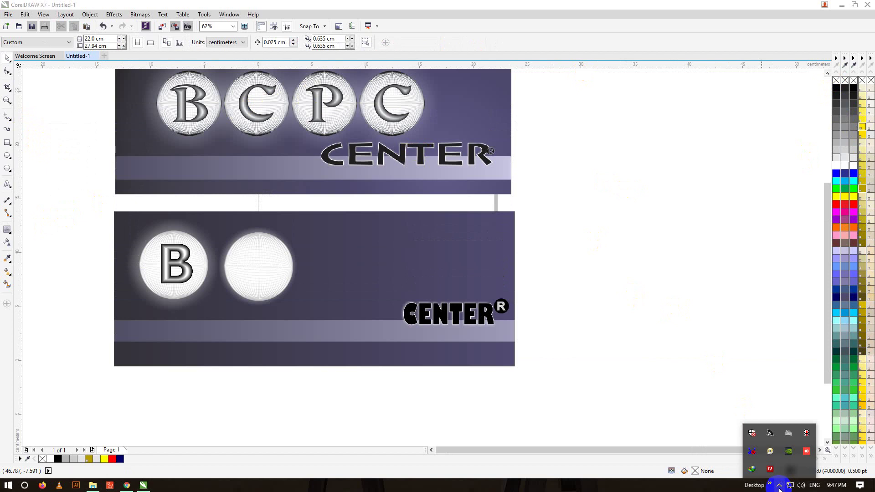